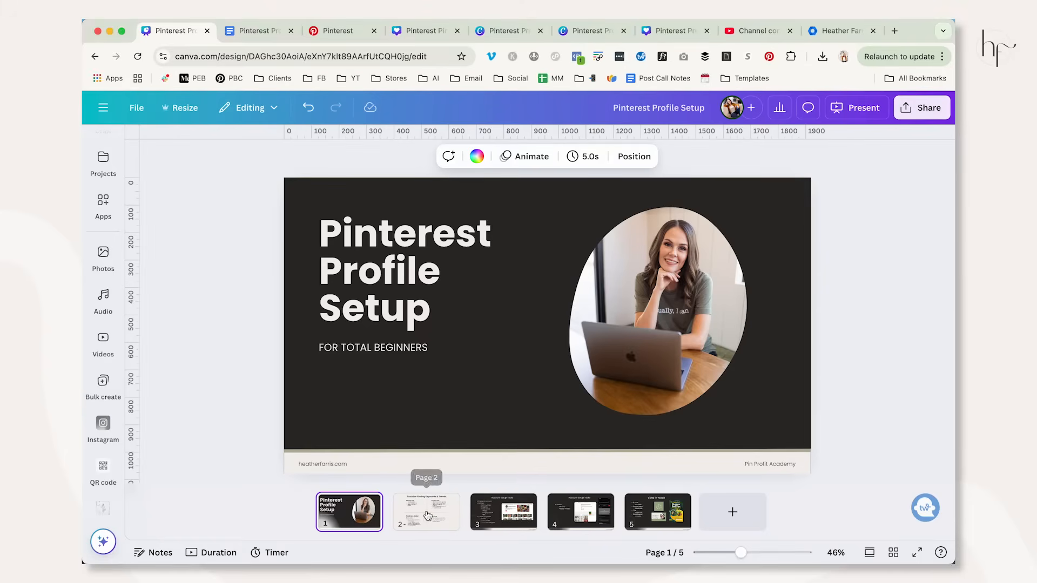
# Review the Tools for Finding Keywords & Trends slide and open the Account Setup Tasks slide.
pyautogui.click(427, 517)
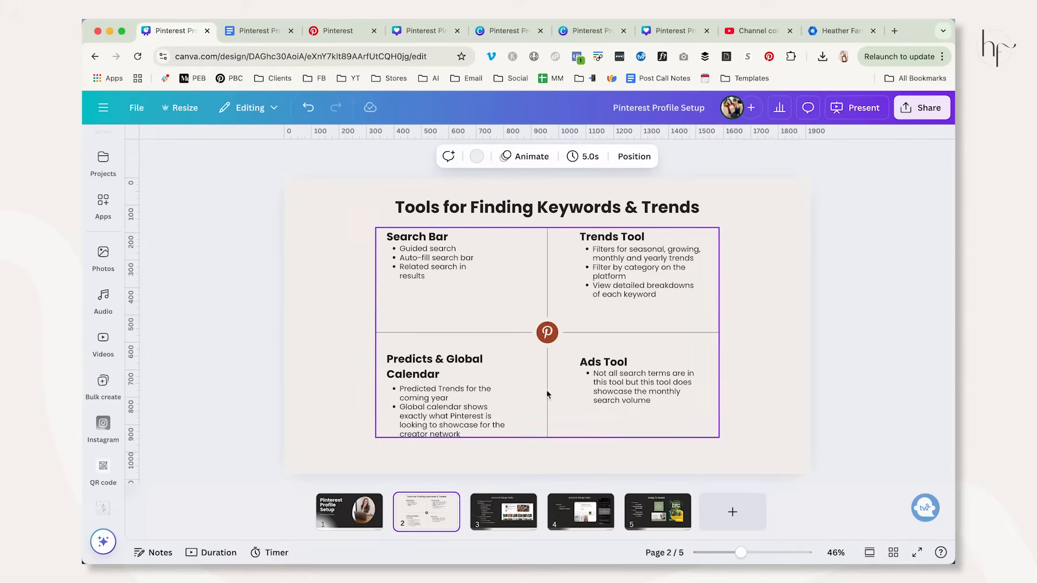
pyautogui.click(859, 389)
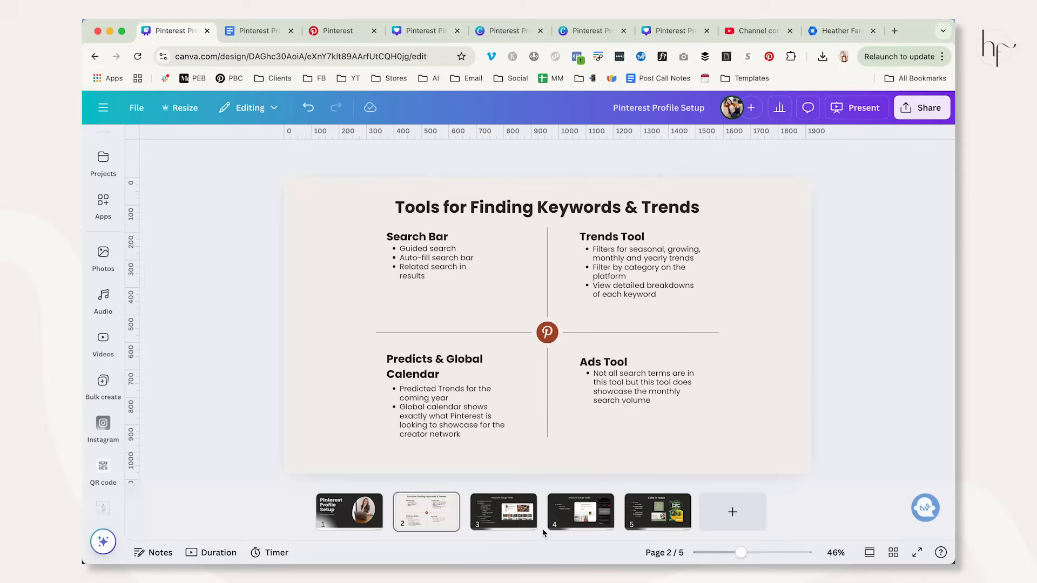
pyautogui.click(505, 523)
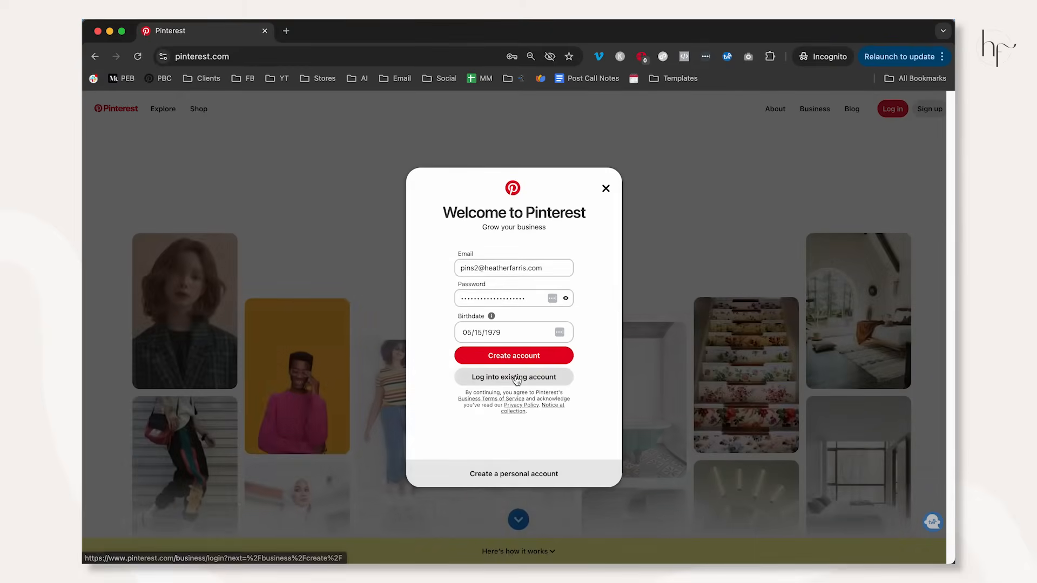
# Switch to Pinterest, submit the filled-in business account sign-up and describe the business as Other.
pyautogui.click(534, 356)
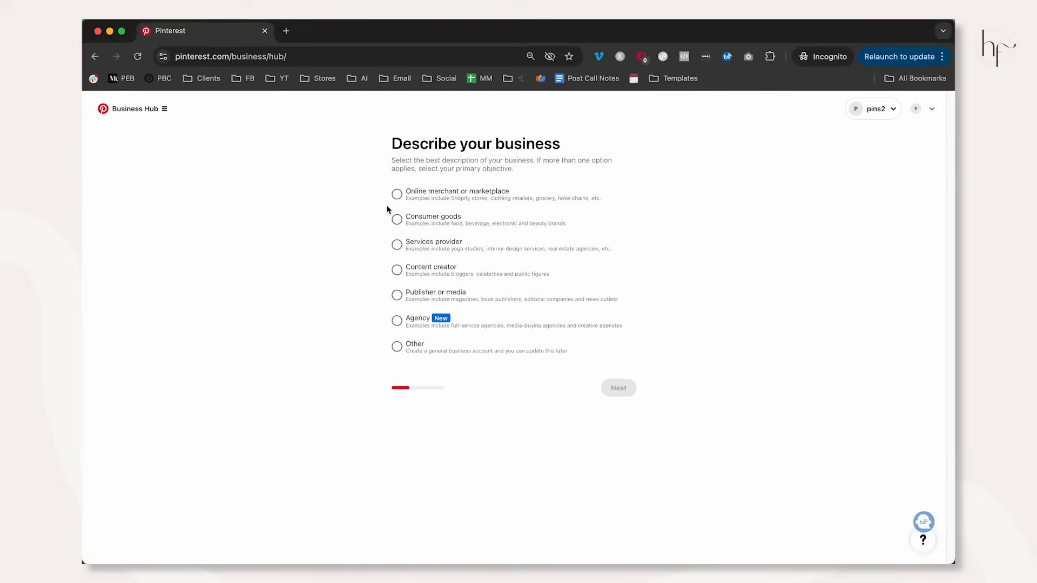
pyautogui.click(410, 350)
pyautogui.click(618, 387)
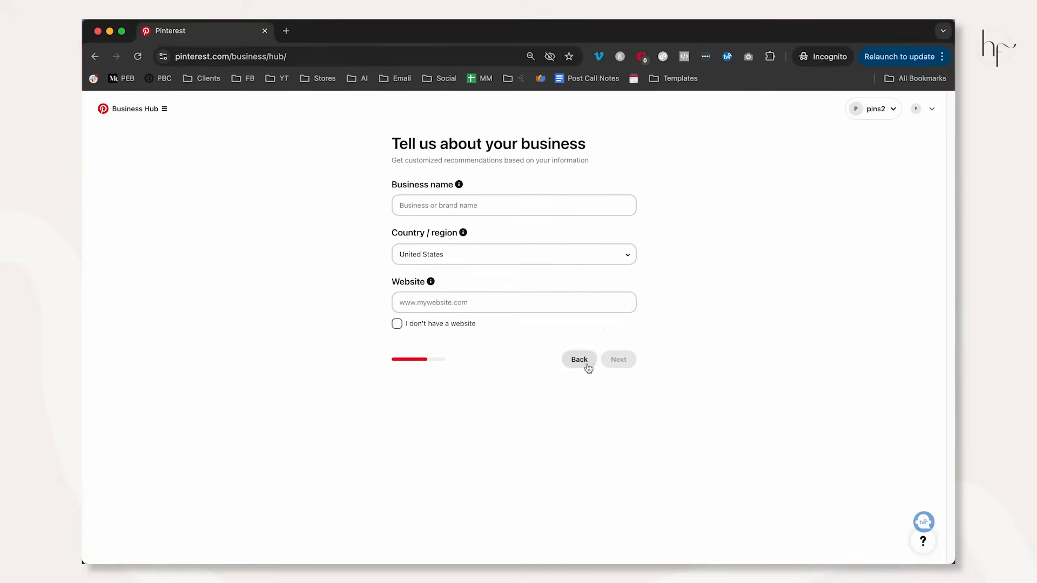
# Enter "Business Account Name" as the business name, state that there is no website, and continue.
pyautogui.click(475, 197)
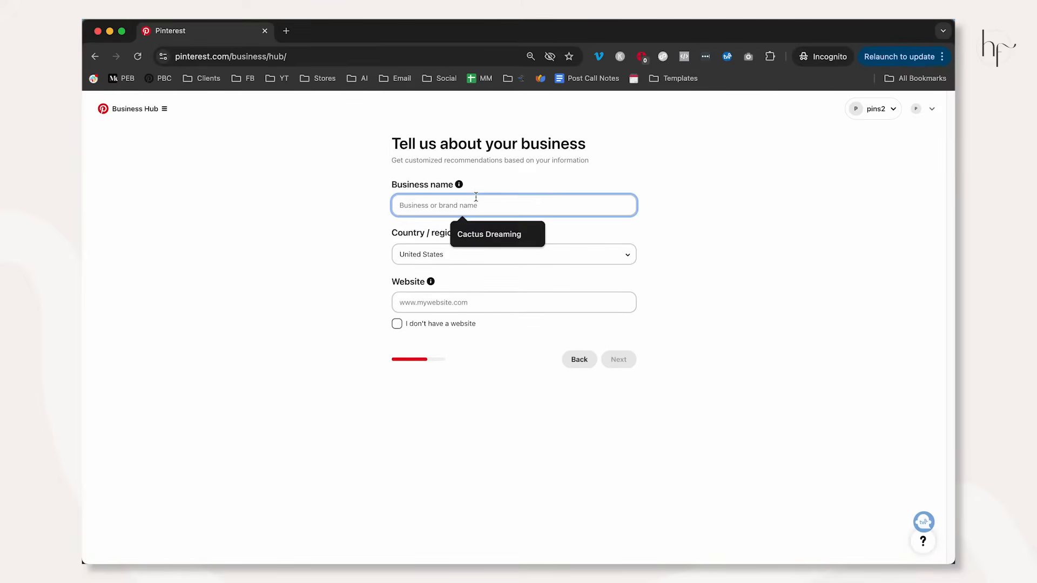
pyautogui.write('Business Account Name')
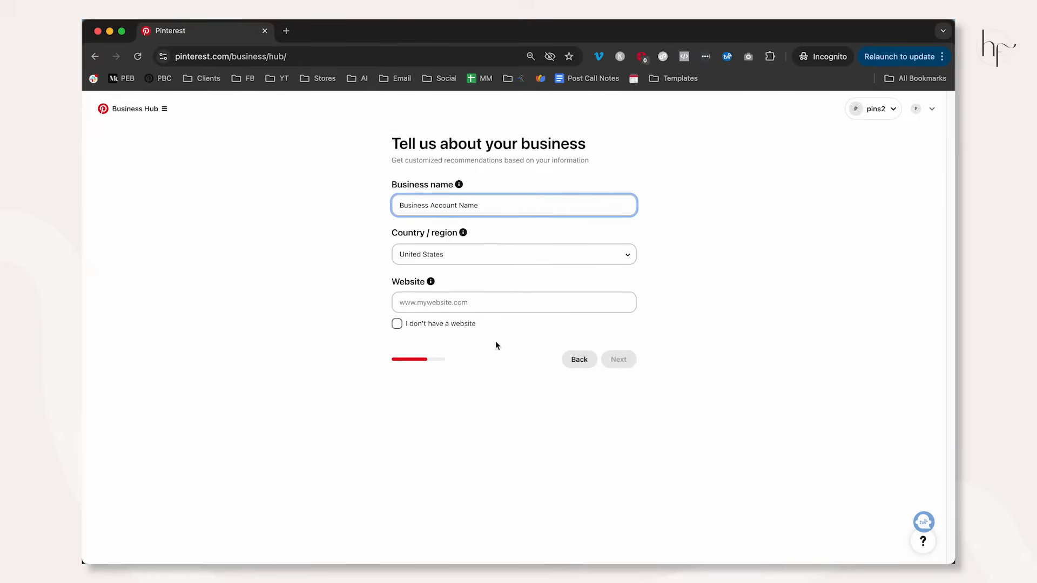
pyautogui.click(451, 327)
pyautogui.click(618, 361)
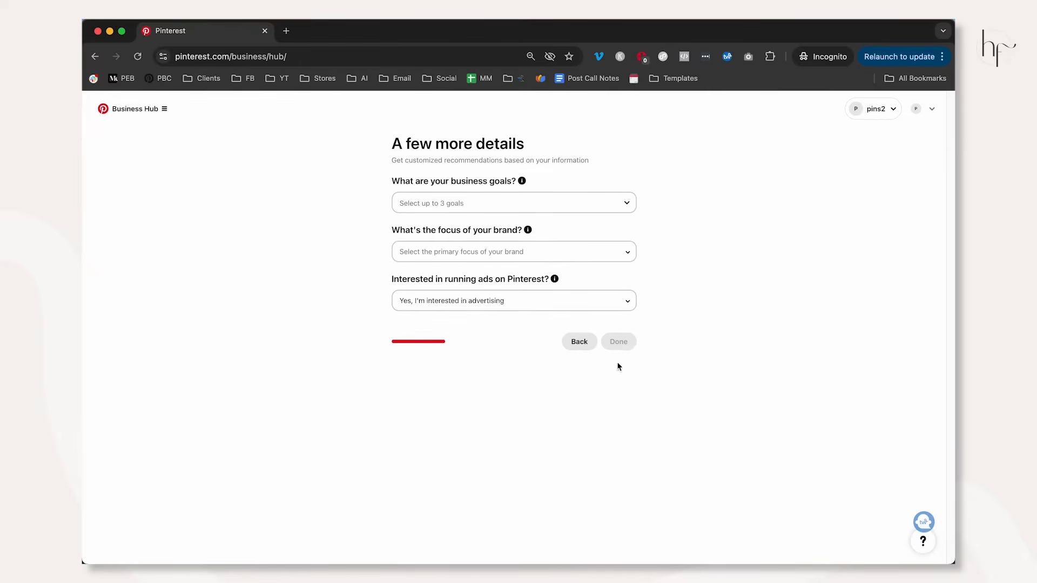
# Select the business goal Increase online sales, the brand focus Home and the advertising answer "I'm not sure yet".
pyautogui.click(485, 204)
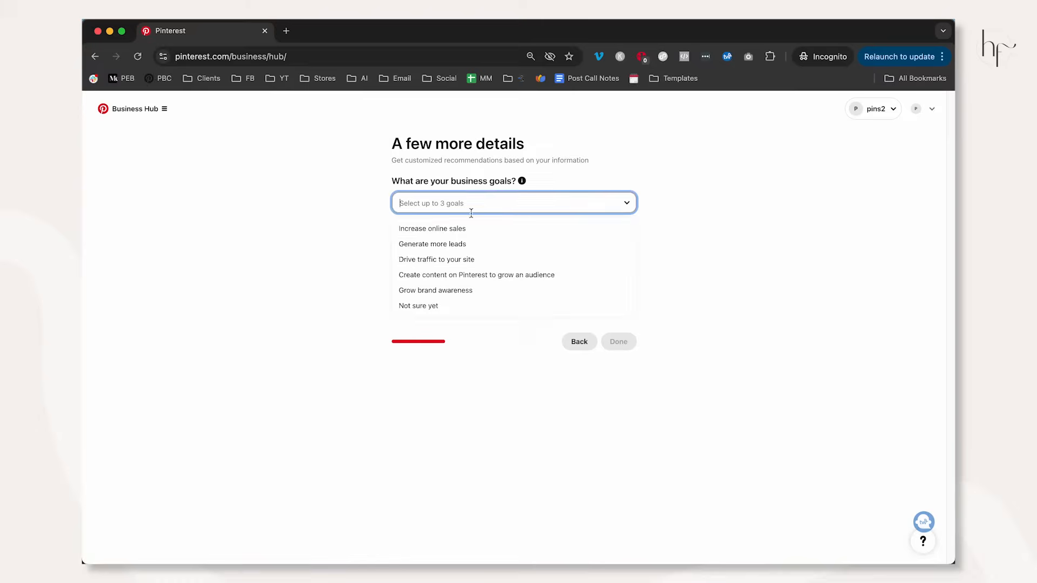
pyautogui.click(432, 228)
pyautogui.click(486, 251)
pyautogui.click(463, 279)
pyautogui.click(575, 301)
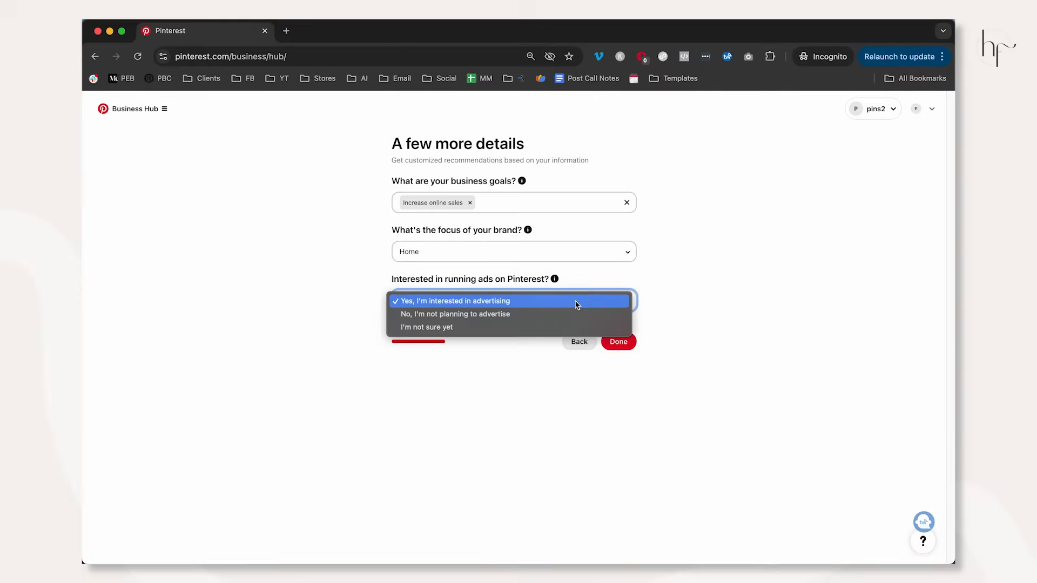
pyautogui.click(499, 326)
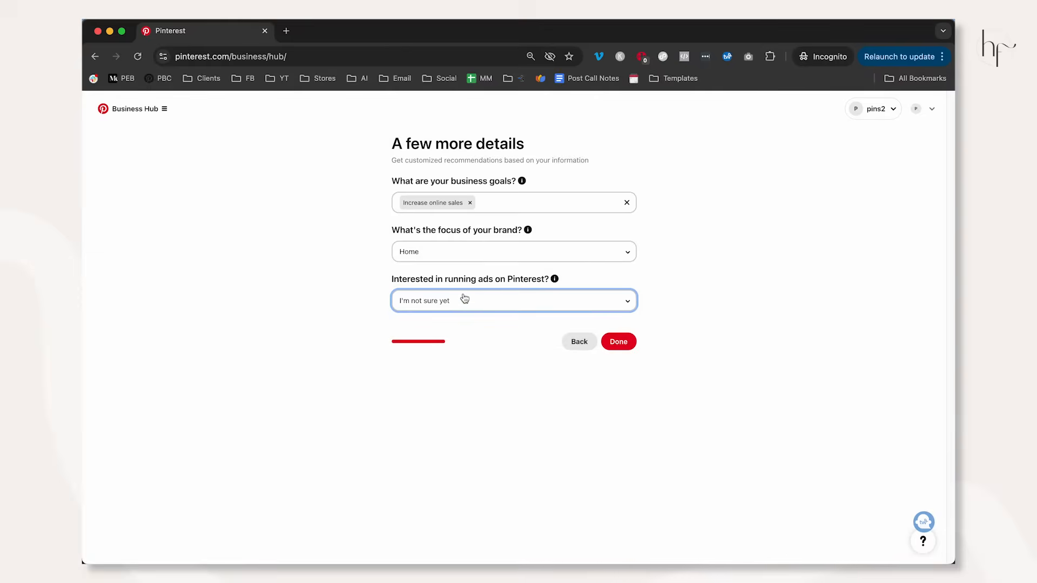
# Set the brand focus to Other, add the goals Generate more leads and Drive traffic to your site, and submit the details.
pyautogui.click(466, 251)
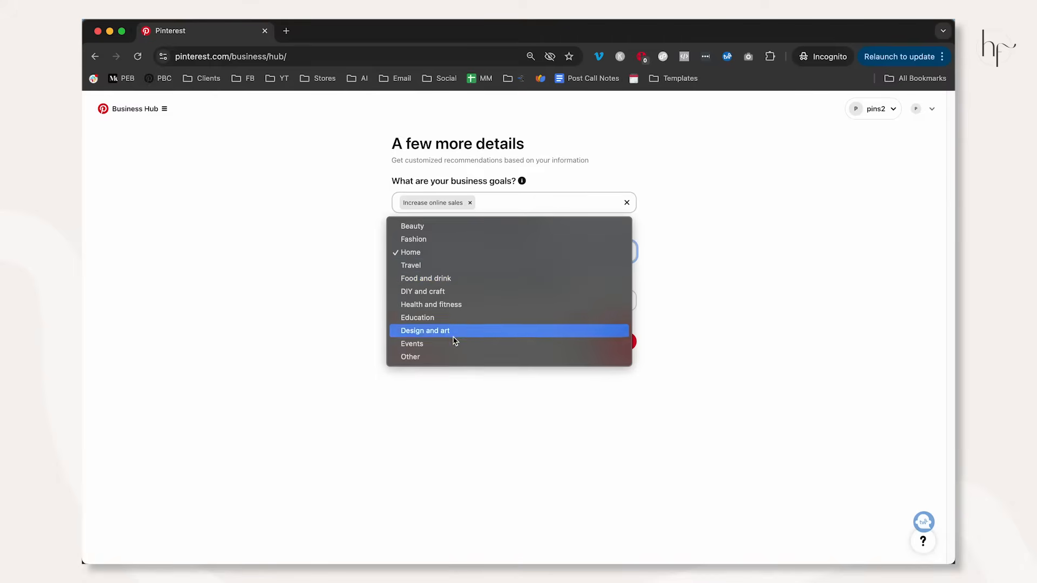
pyautogui.click(452, 357)
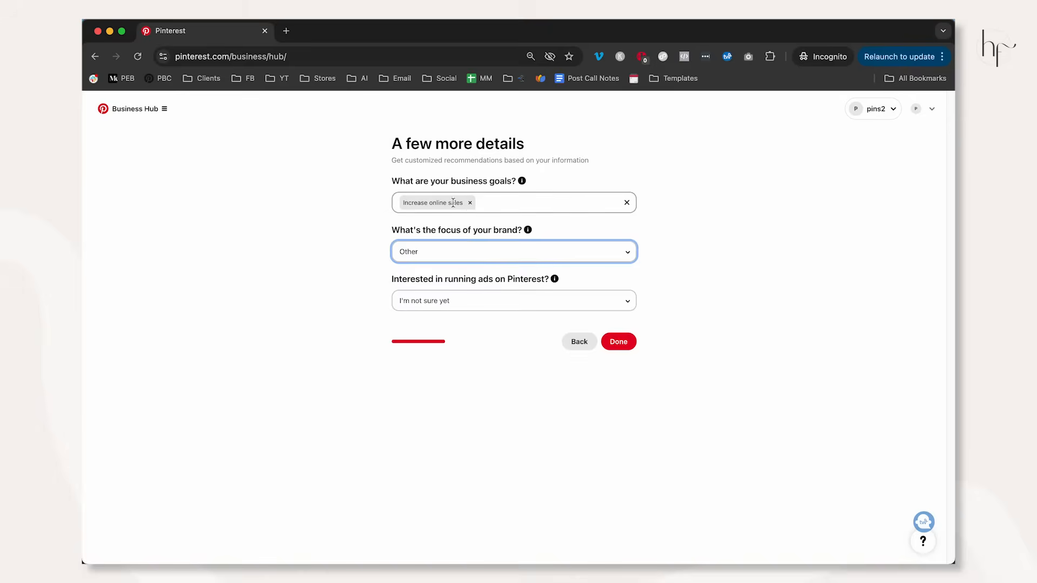
pyautogui.click(499, 204)
pyautogui.click(458, 245)
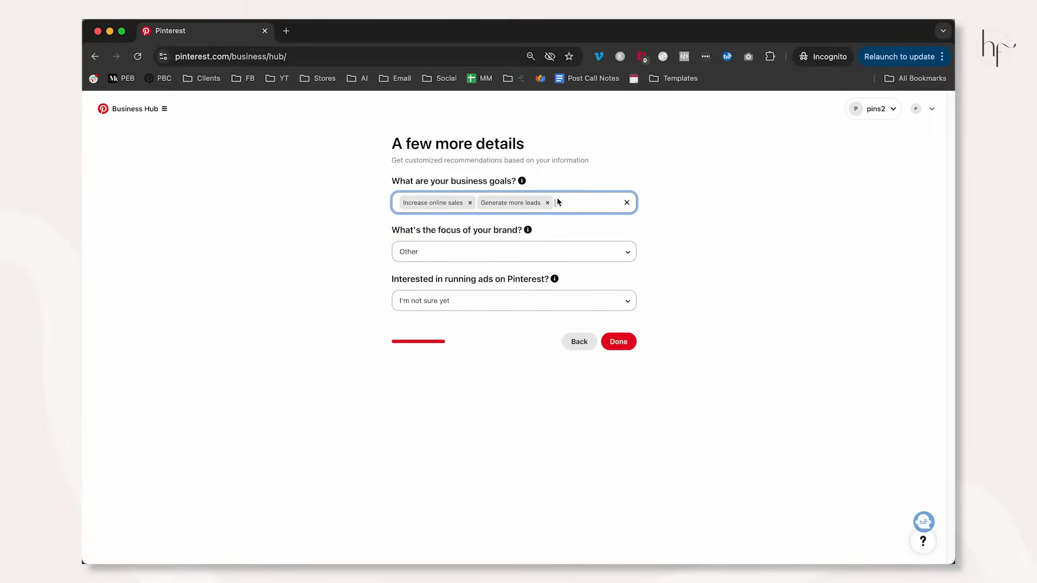
pyautogui.click(458, 258)
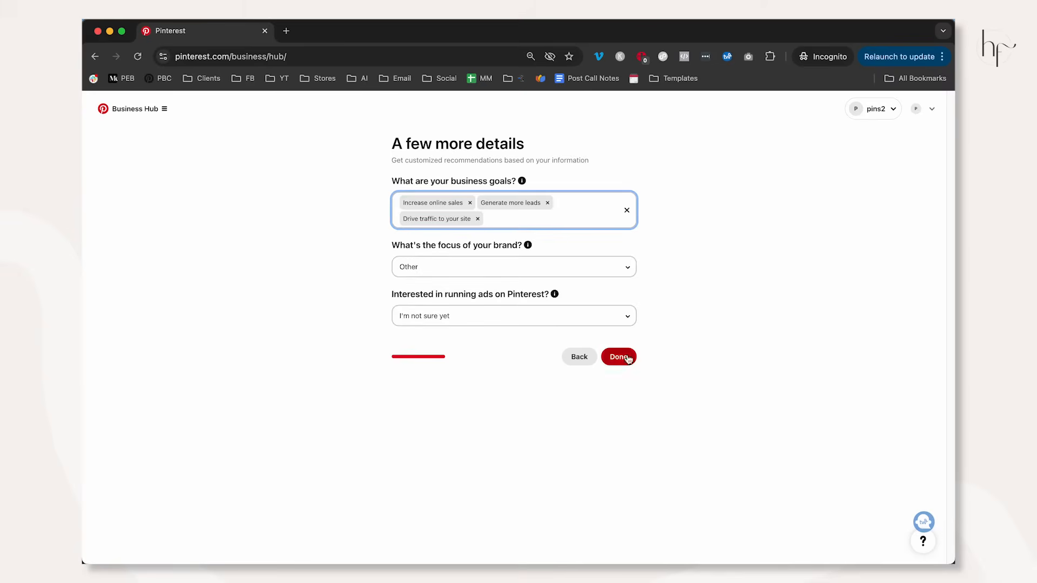
pyautogui.click(703, 336)
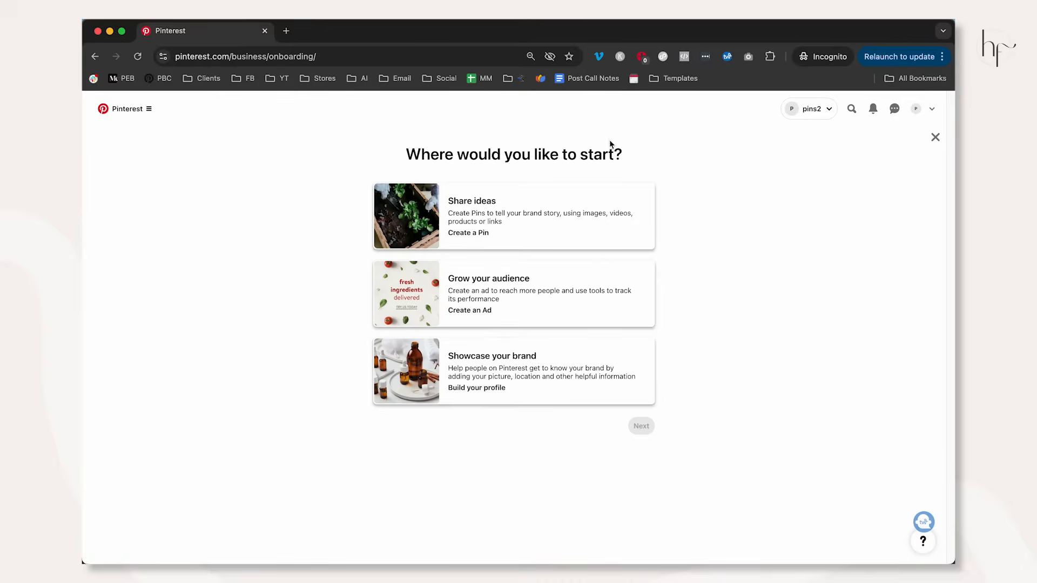
# Go through the starting options, choose Showcase your brand and continue to building the profile.
pyautogui.click(475, 213)
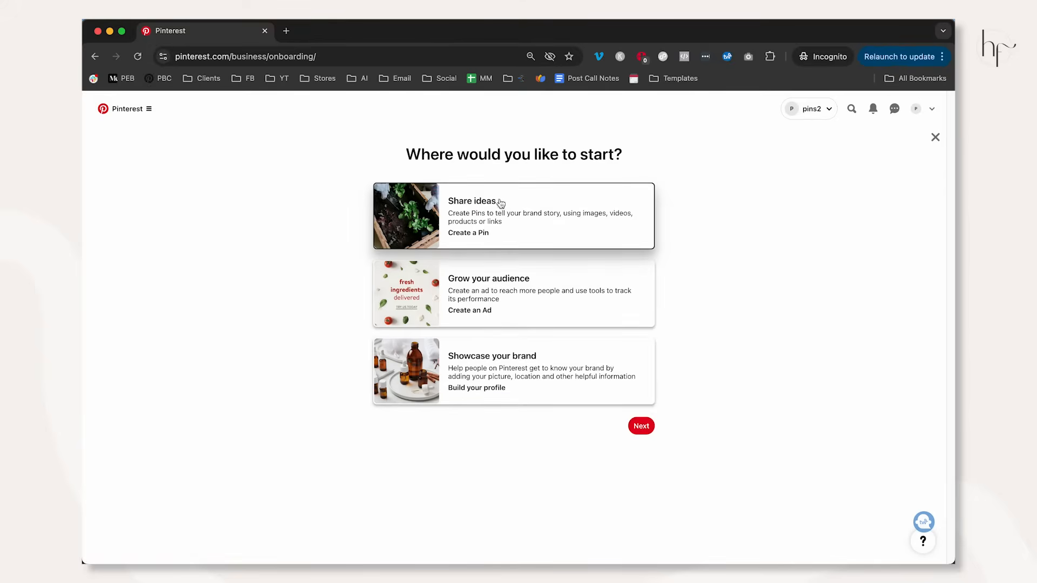
pyautogui.click(467, 278)
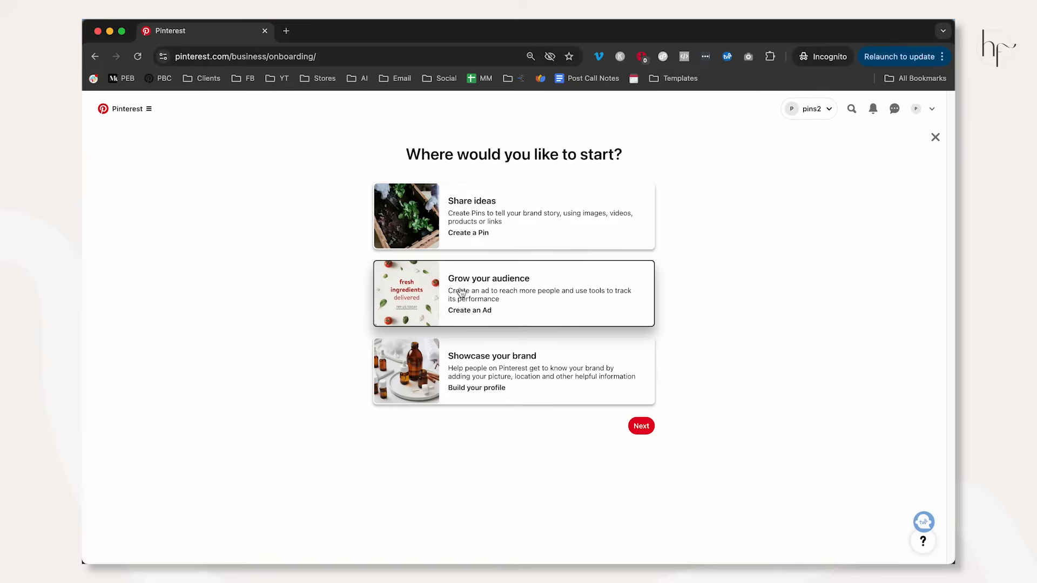
pyautogui.click(497, 361)
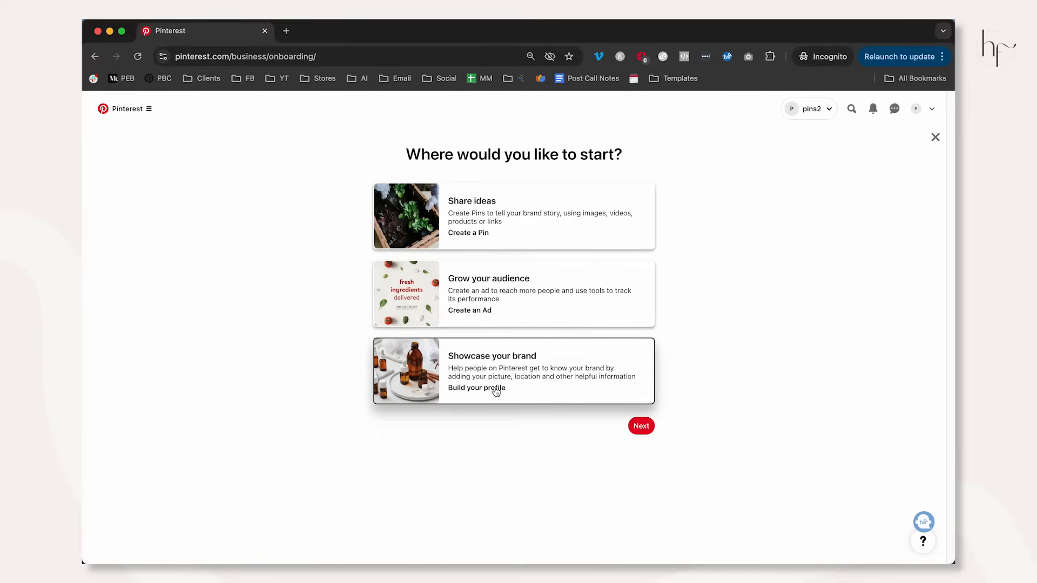
pyautogui.click(642, 427)
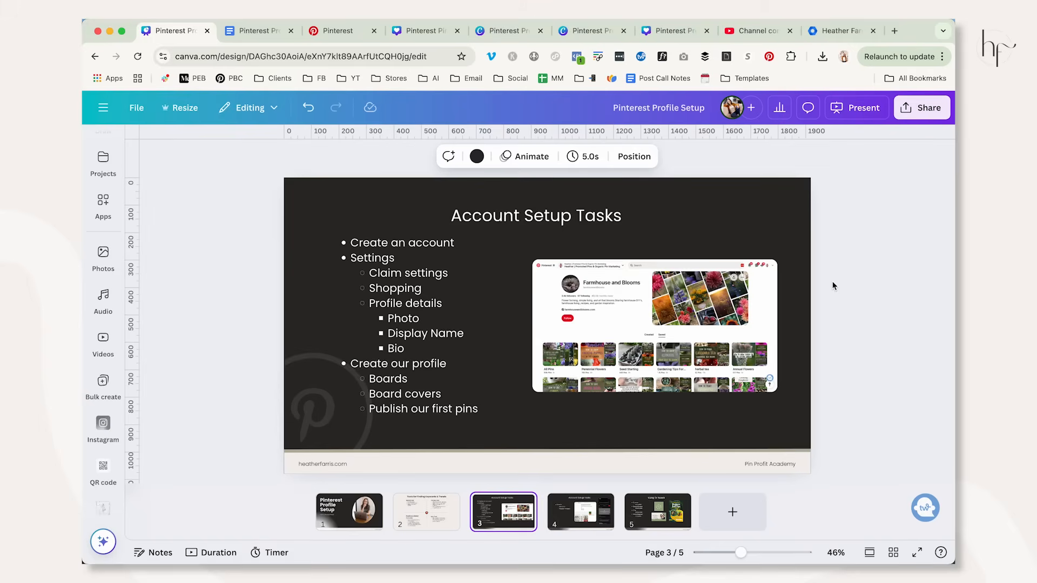
# Examine the Name and About fields in the Pinterest profile settings, and return to the Account Setup Tasks slide in Canva.
pyautogui.click(361, 33)
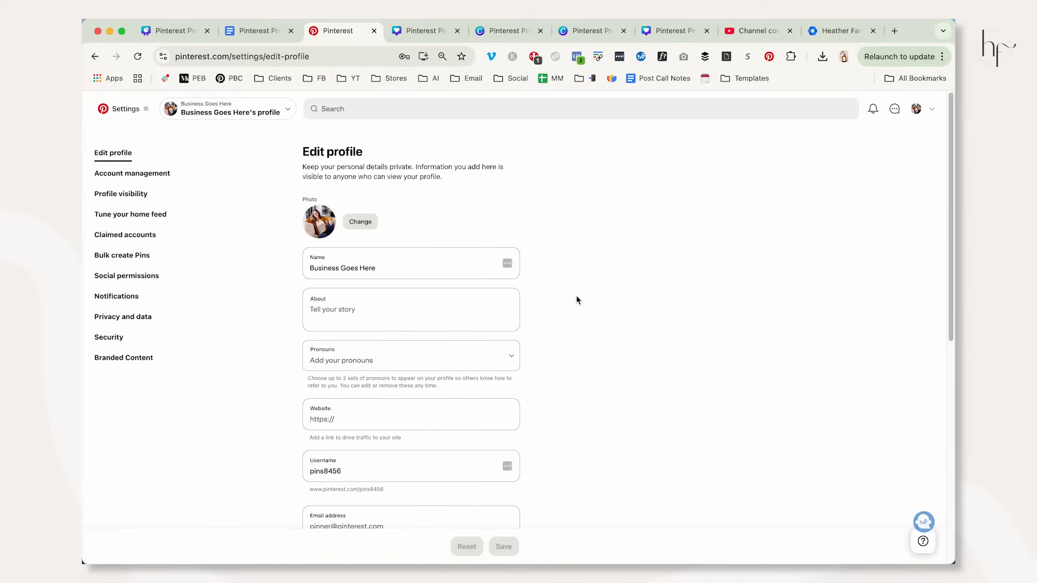
pyautogui.scroll(-1, 628, 346)
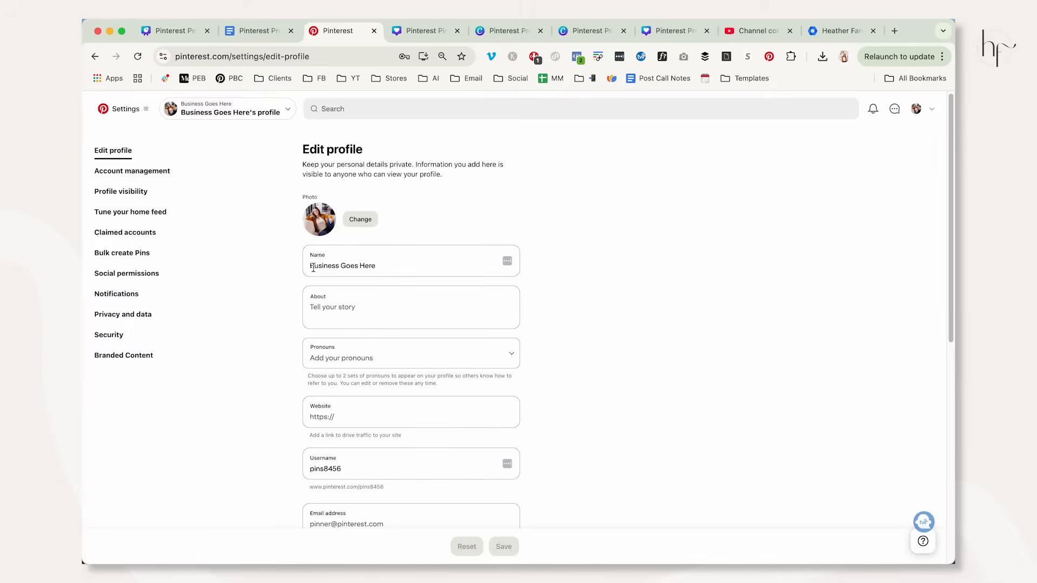
pyautogui.moveTo(314, 267); pyautogui.dragTo(396, 269)
pyautogui.click(346, 305)
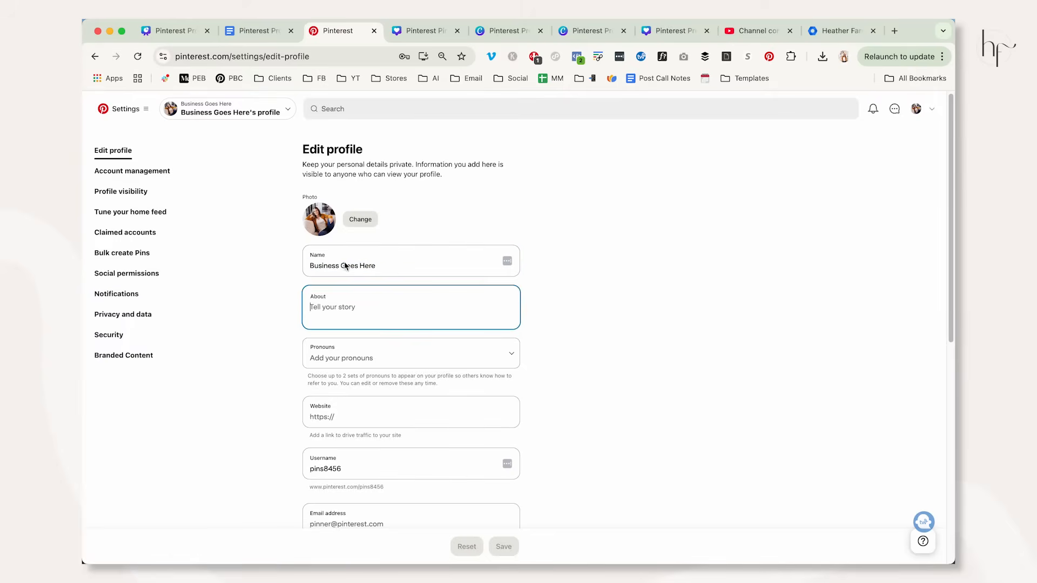
pyautogui.click(192, 31)
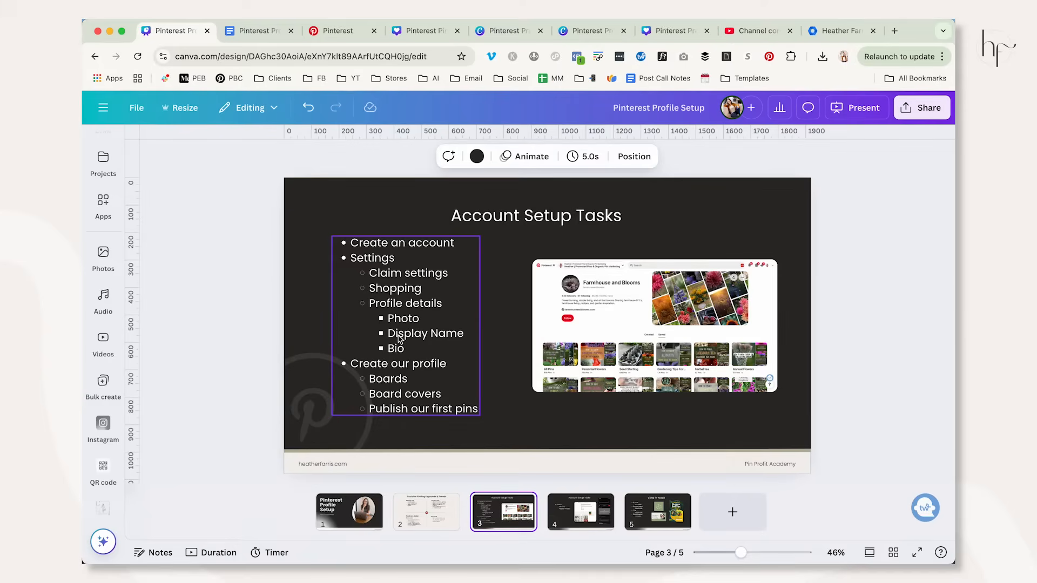
# Copy the display name with "Raised Bed Gardening & Organic Gardening Tips" from the Google Docs checklist into the Pinterest profile's Name field.
pyautogui.click(265, 31)
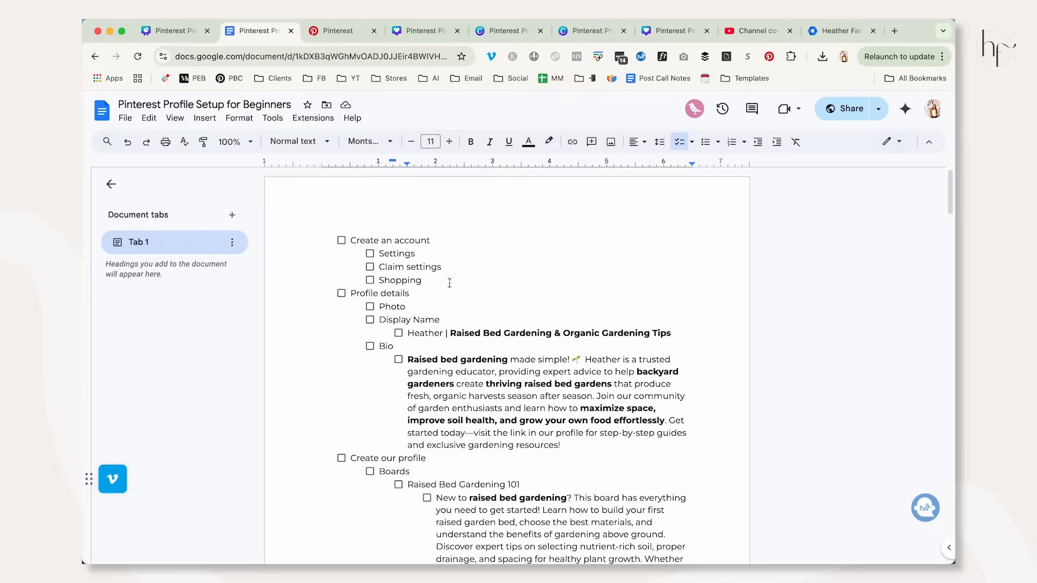
pyautogui.moveTo(408, 334); pyautogui.dragTo(672, 333)
pyautogui.hotkey('ctrl', 'c')
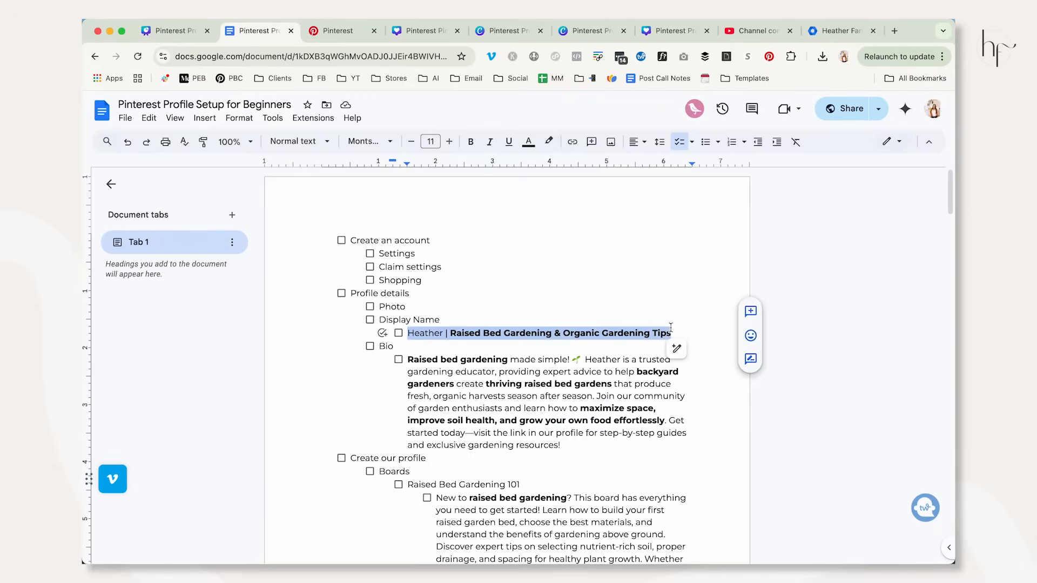
pyautogui.click(354, 33)
pyautogui.tripleClick(423, 268)
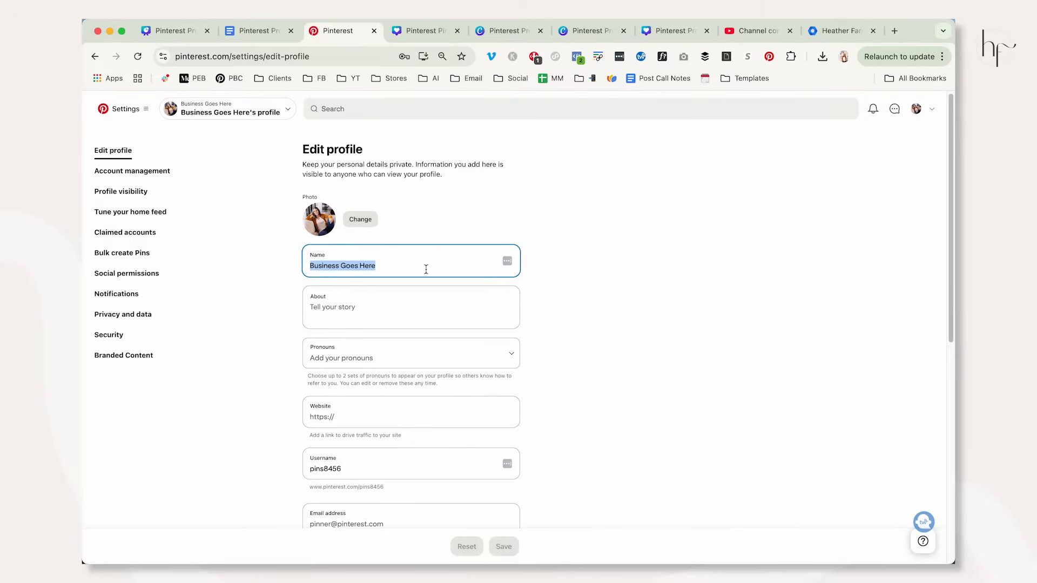
pyautogui.hotkey('ctrl', 'v')
pyautogui.moveTo(335, 265); pyautogui.dragTo(296, 264)
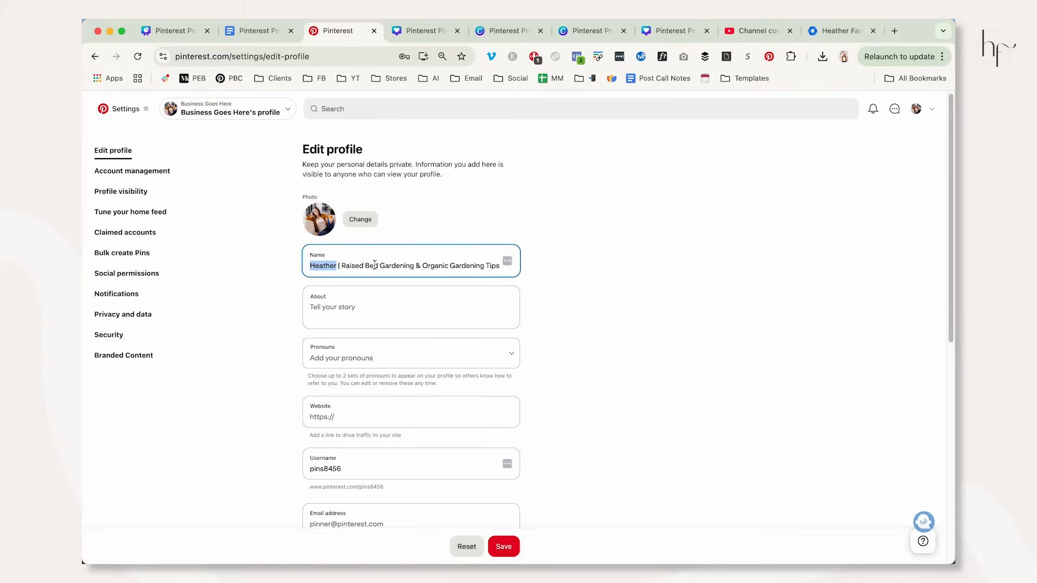
pyautogui.moveTo(342, 266); pyautogui.dragTo(415, 264)
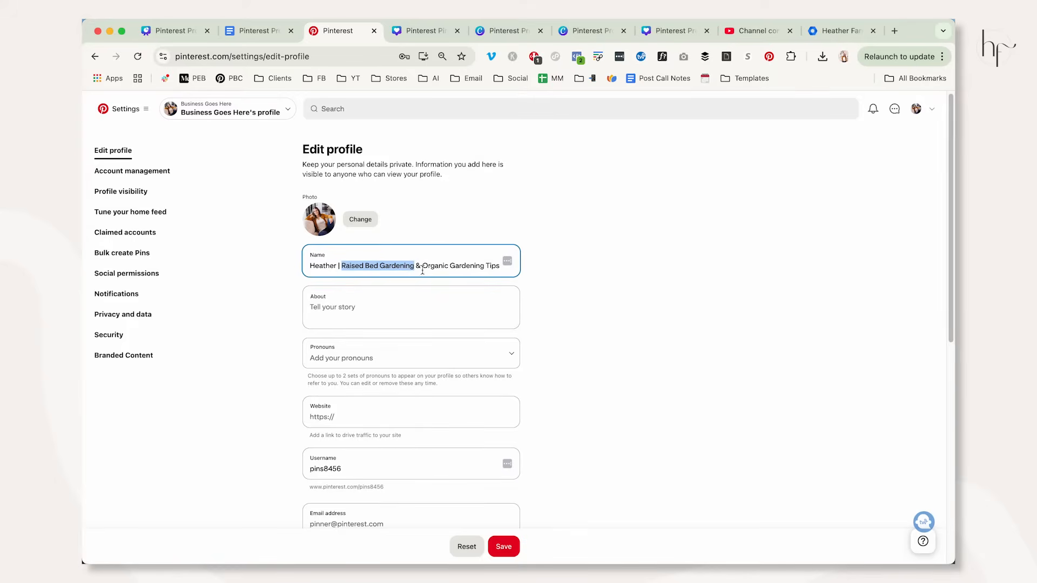
# Copy the full "Raised bed gardening made simple!" bio from the Google Docs checklist into the Pinterest profile's About field.
pyautogui.click(407, 303)
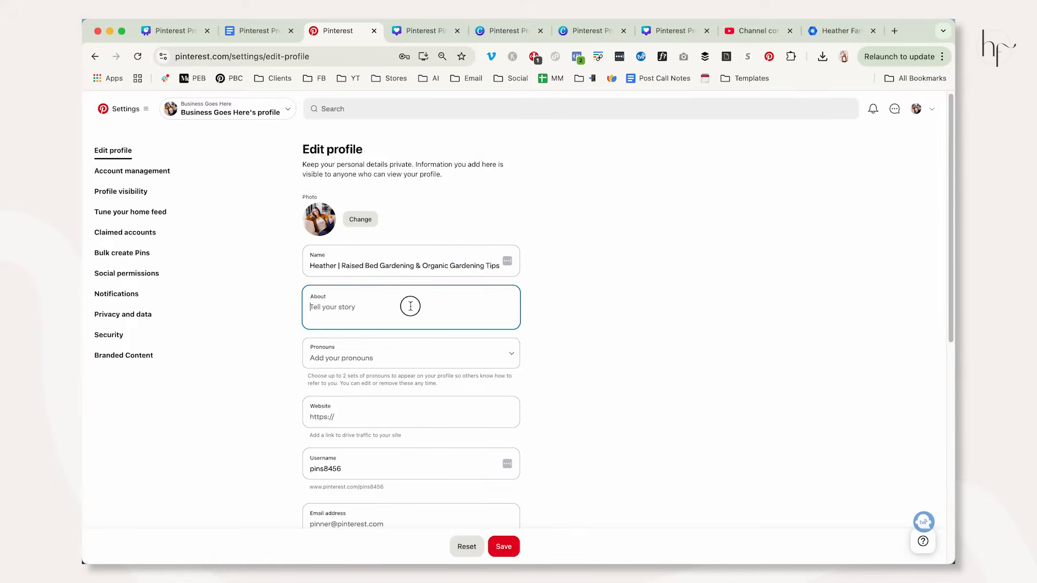
pyautogui.click(252, 33)
pyautogui.moveTo(408, 359); pyautogui.dragTo(555, 446)
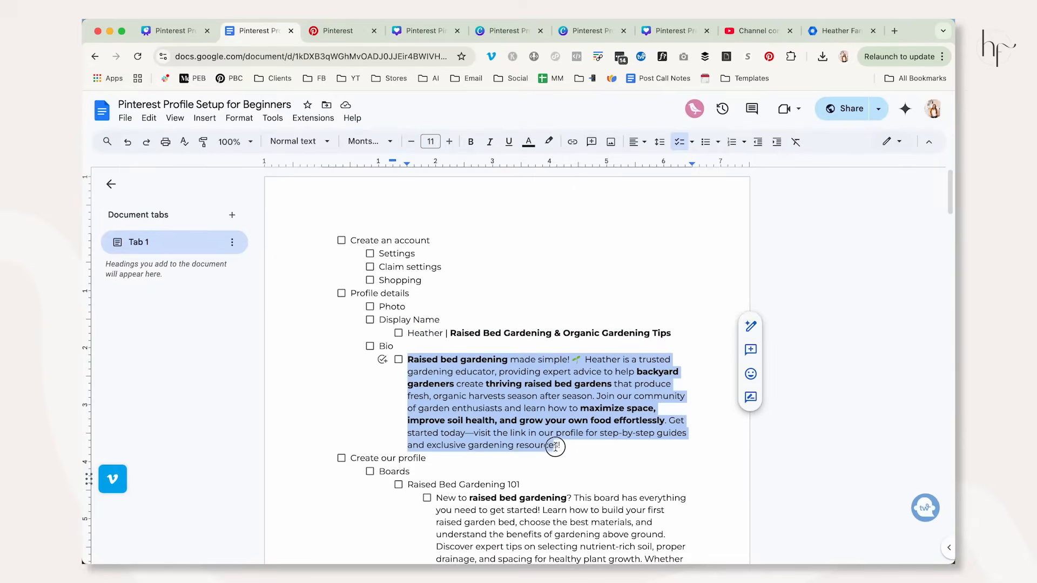
pyautogui.click(328, 33)
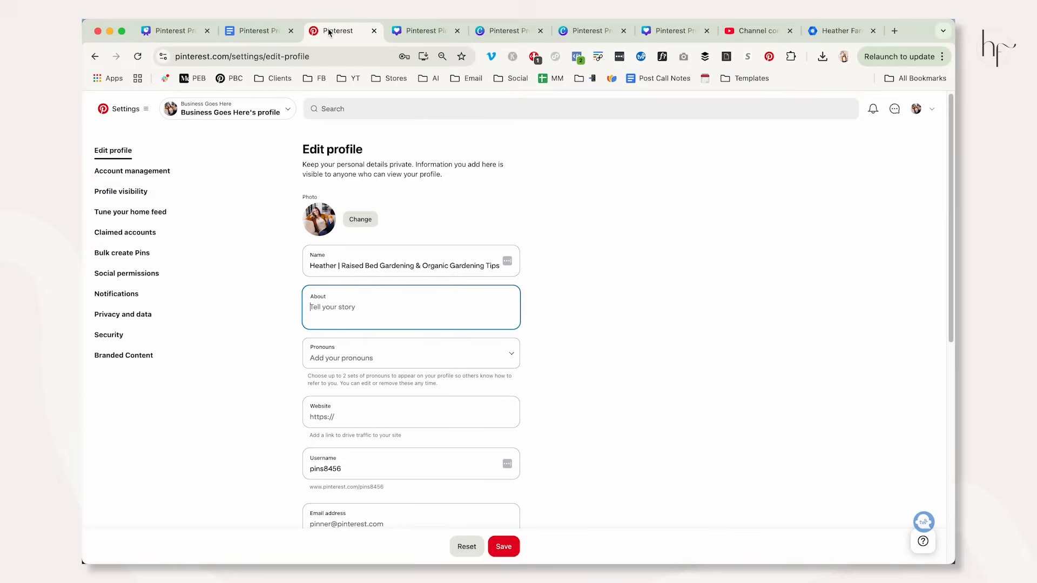
pyautogui.press('super+v')
# Return to the Google Docs checklist and highlight the bio paragraph to review its wording.
pyautogui.click(255, 31)
pyautogui.click(456, 371)
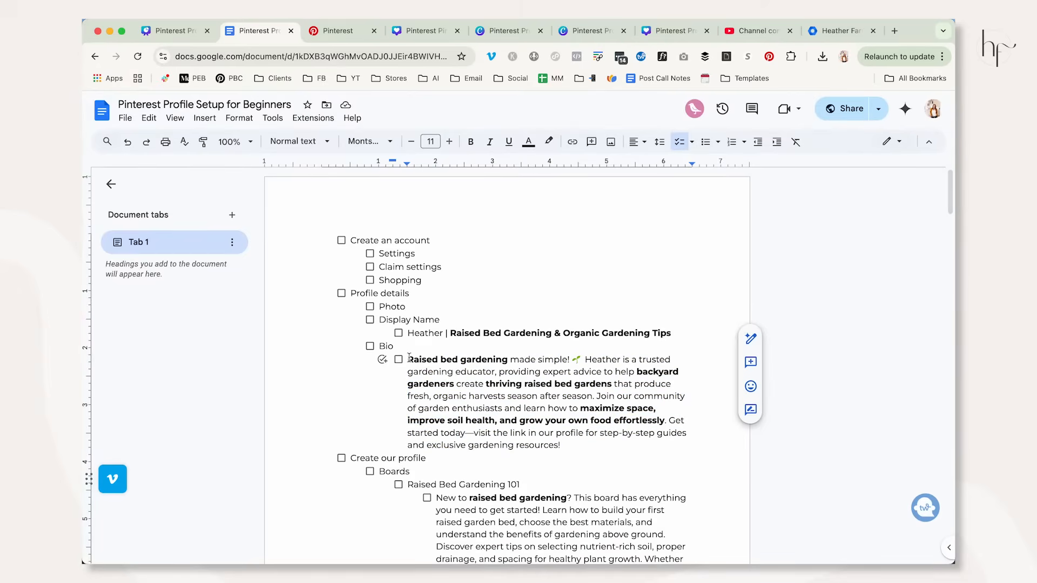
pyautogui.moveTo(409, 358); pyautogui.dragTo(579, 432)
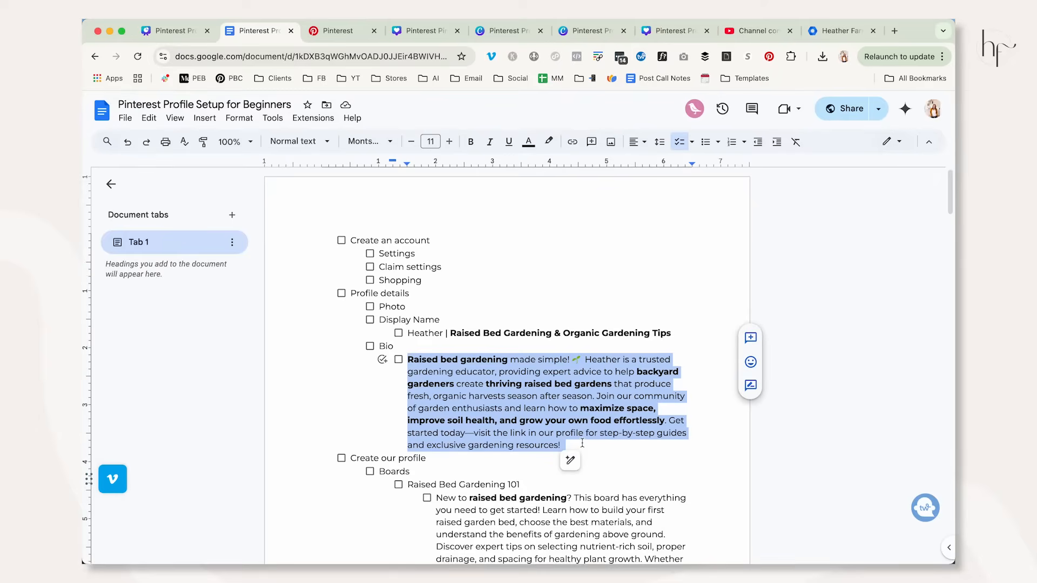
# Replace the Pinterest profile photo with the headshot PNG filed under the Headshots tag.
pyautogui.click(341, 33)
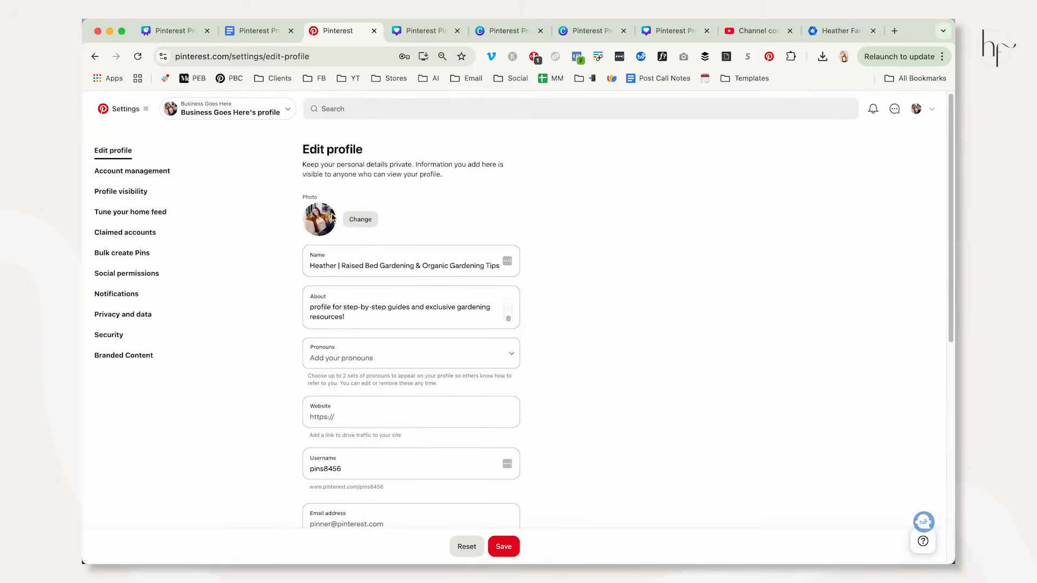
pyautogui.click(359, 221)
pyautogui.click(518, 346)
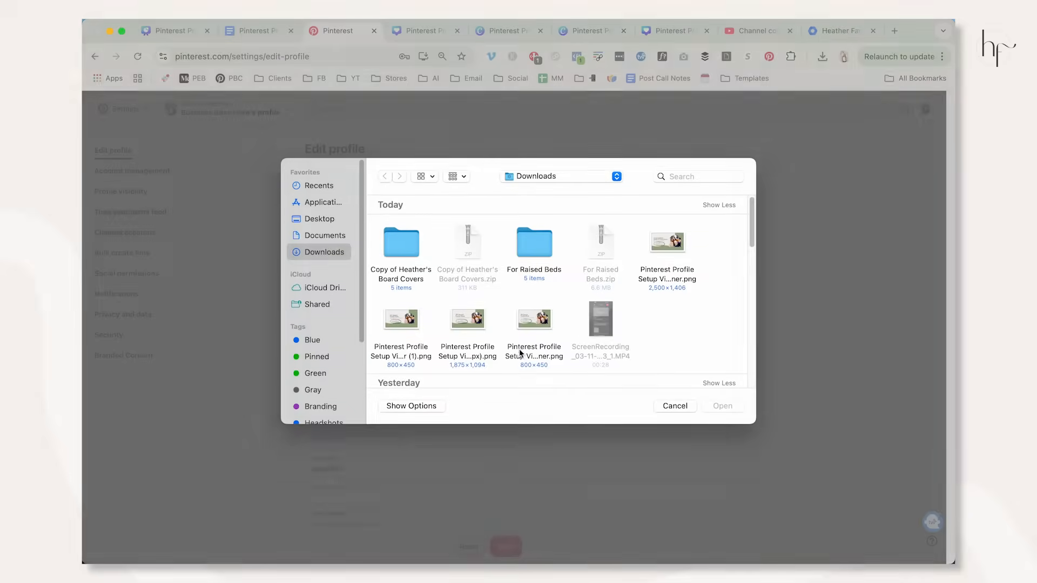
pyautogui.scroll(-1, 326, 403)
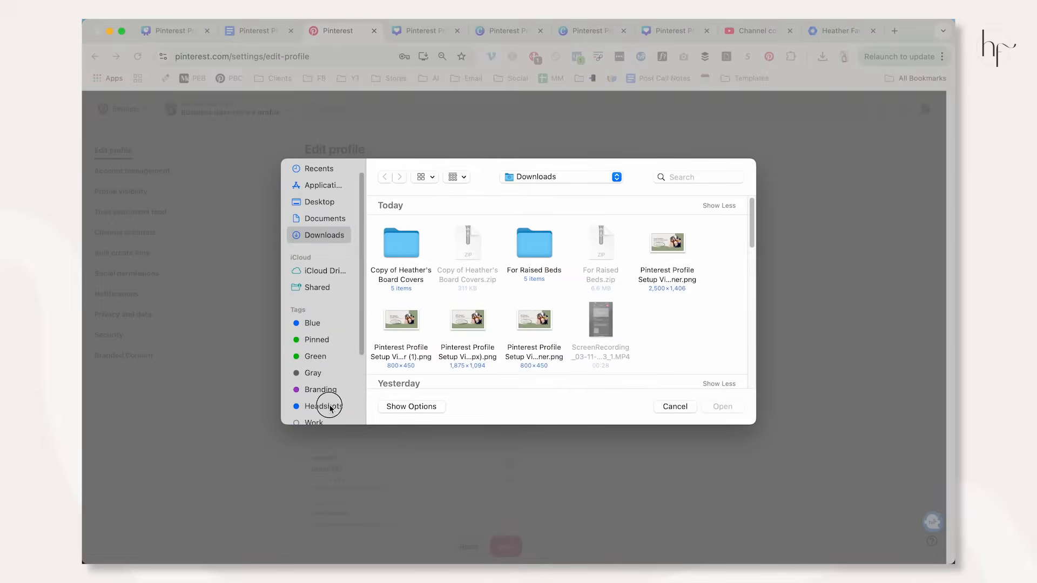
pyautogui.click(324, 406)
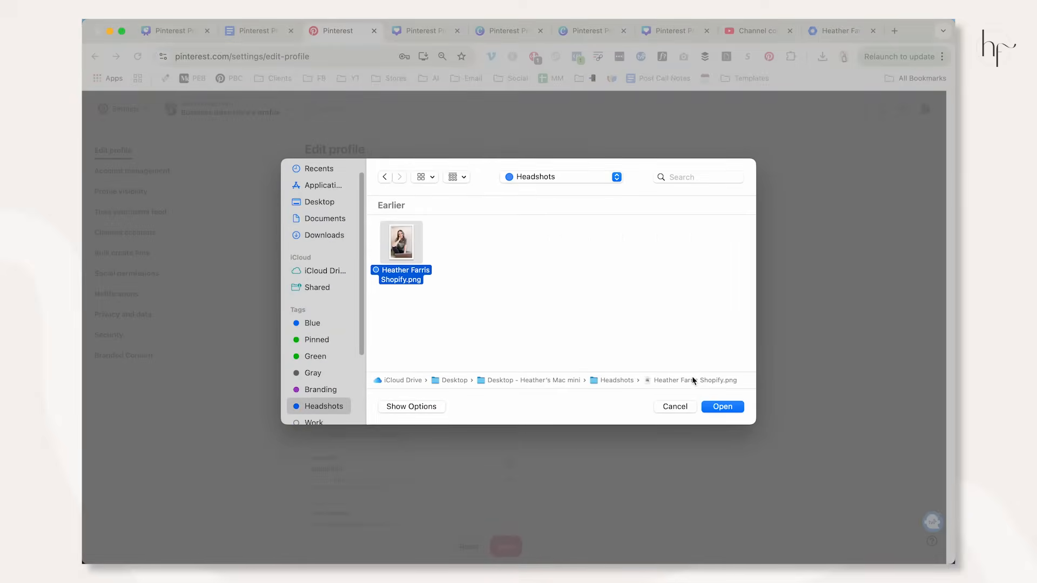
pyautogui.click(713, 406)
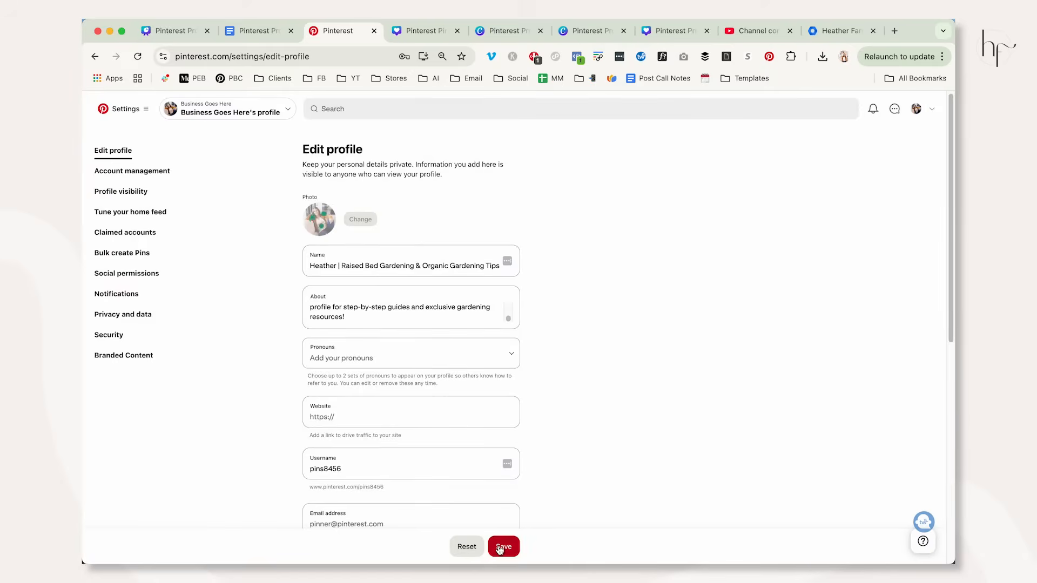
# Enter the owner's personal .com domain in the profile's Website field.
pyautogui.scroll(-1, 552, 417)
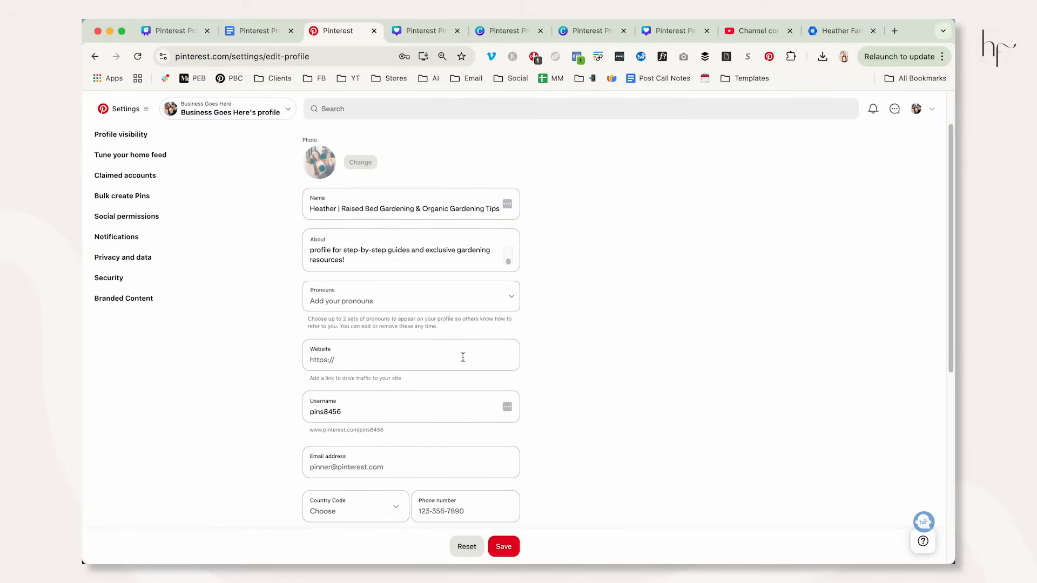
pyautogui.scroll(1, 554, 341)
pyautogui.click(376, 416)
pyautogui.scroll(-1, 563, 400)
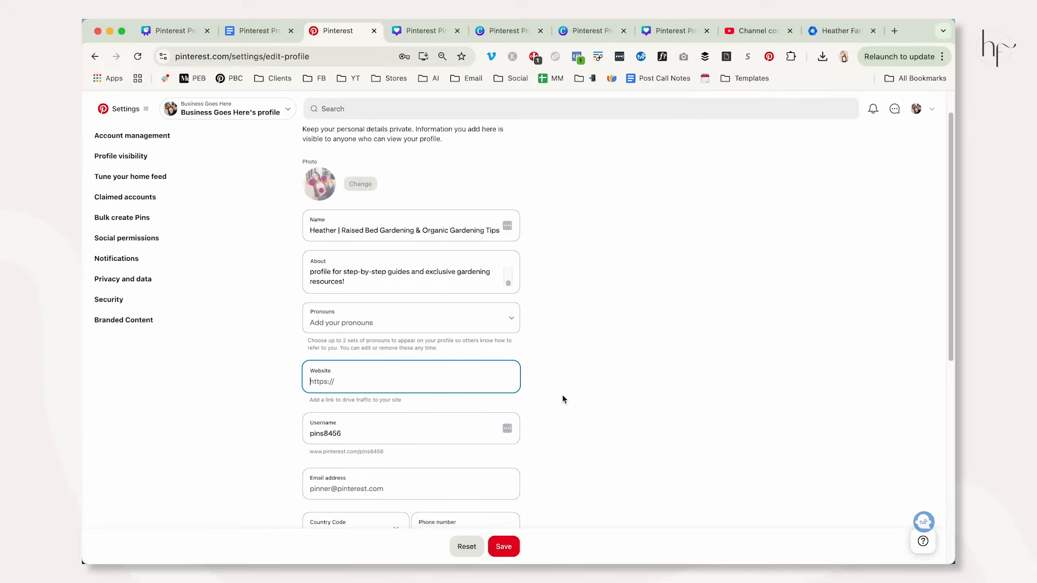
pyautogui.write('heatherfarris.com')
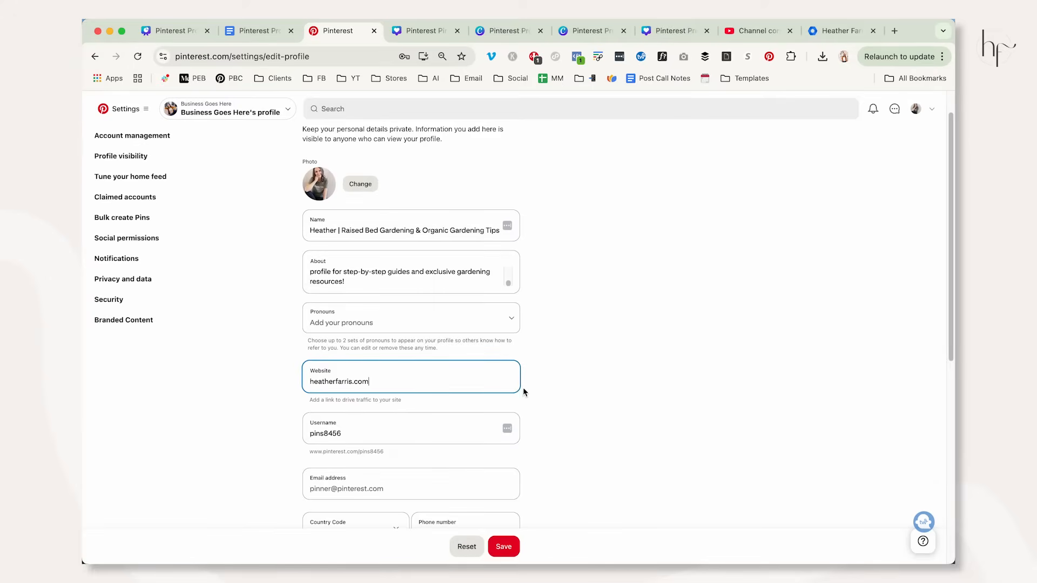
# Change the profile's username to heathersraisedbeds.
pyautogui.doubleClick(392, 433)
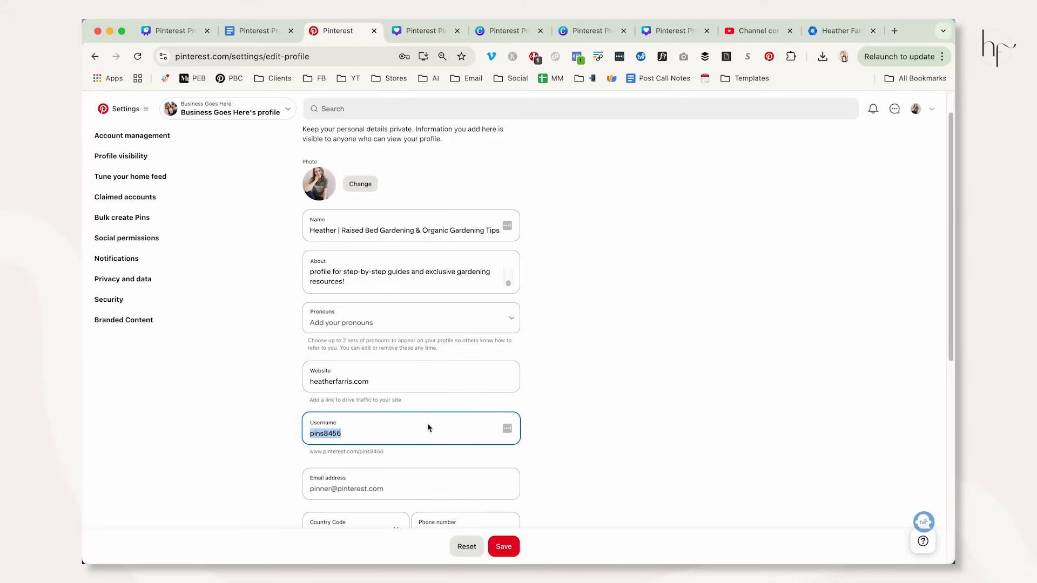
pyautogui.press('BackSpace')
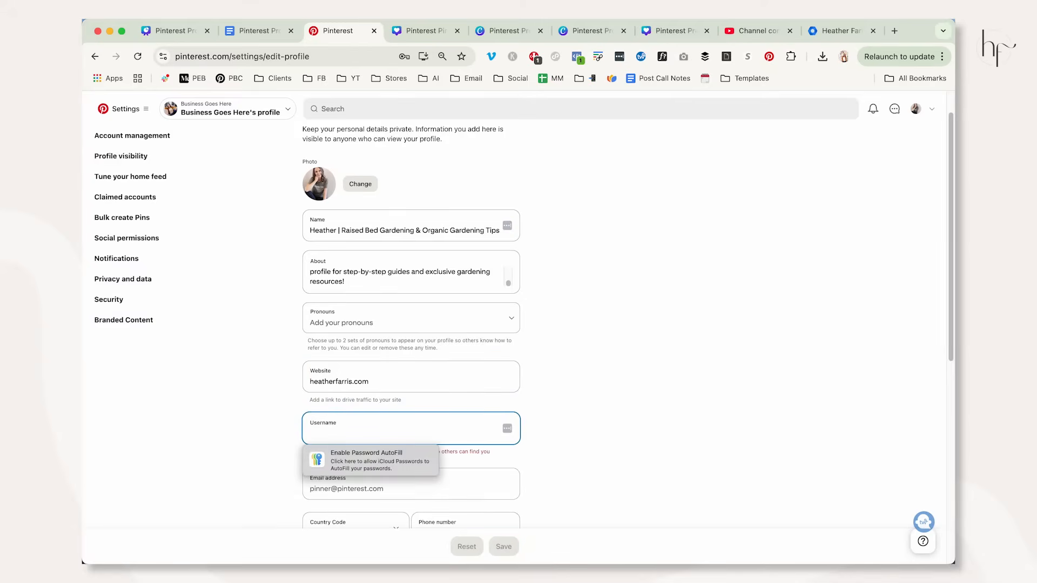
pyautogui.write('heathersraisedbeds')
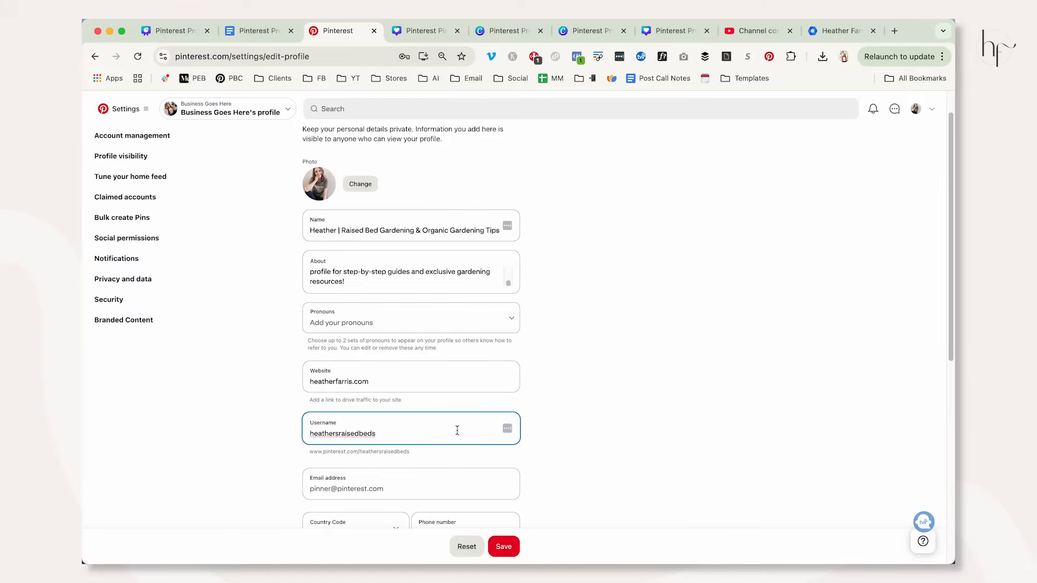
# Replace the Website entry with heathersraisedbeds.com.
pyautogui.click(353, 381)
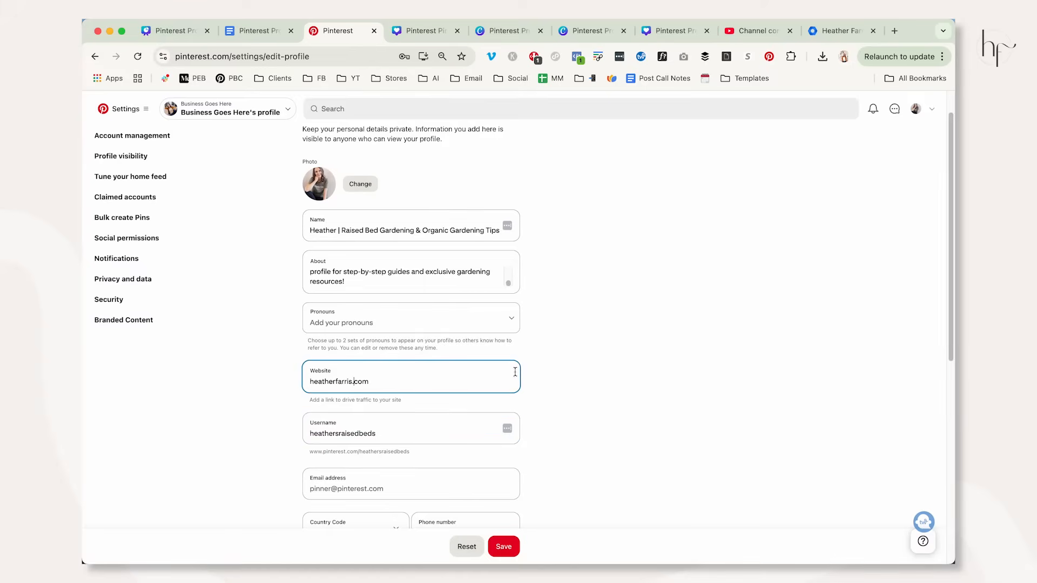
pyautogui.moveTo(373, 383); pyautogui.dragTo(309, 384)
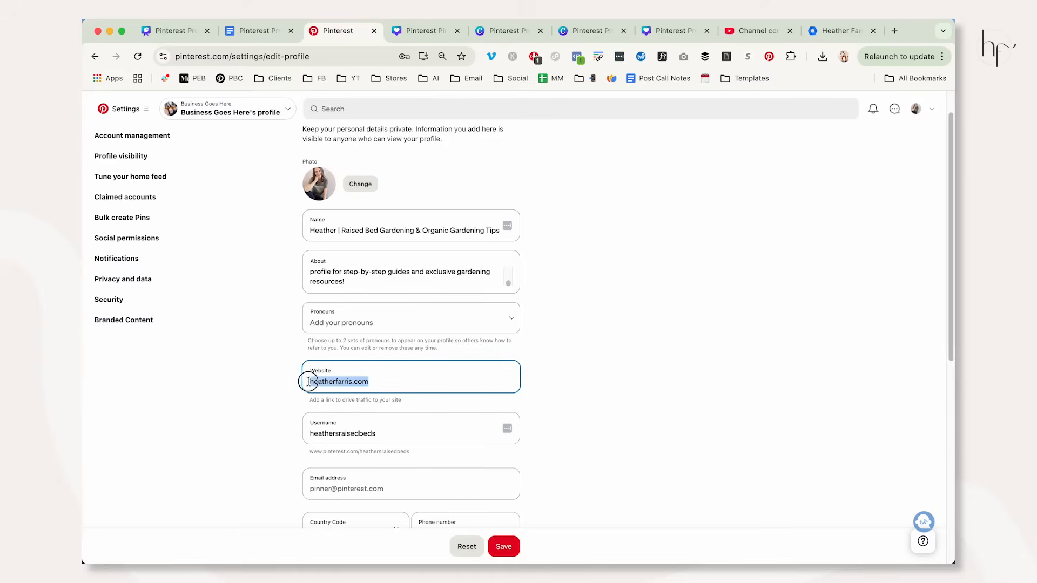
pyautogui.write('heathers')
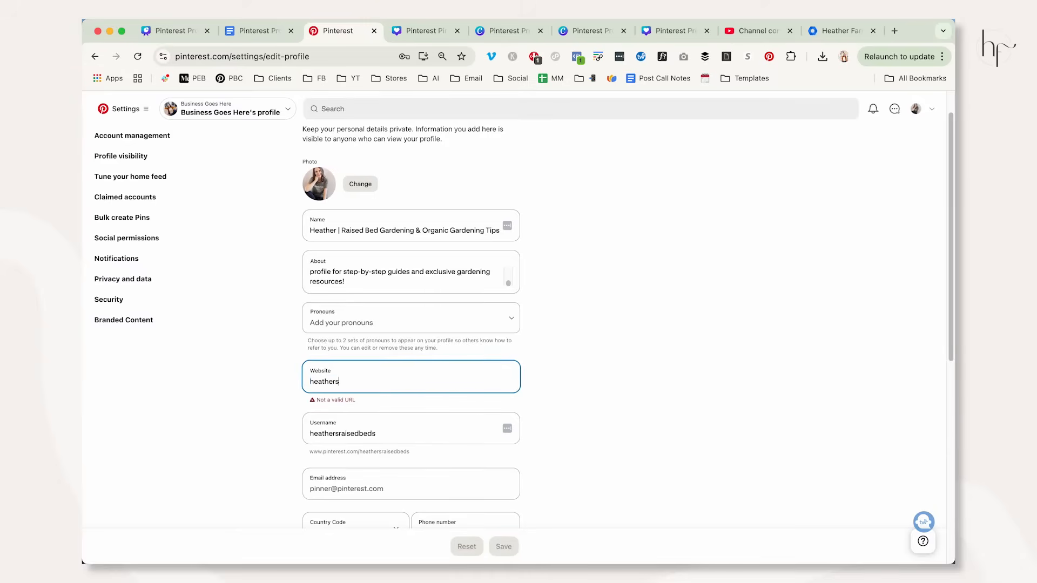
pyautogui.write('raisedbeds.com')
# Save the profile edits with the email, phone and address fields left blank, and open the profile page.
pyautogui.scroll(-3, 486, 469)
pyautogui.click(350, 330)
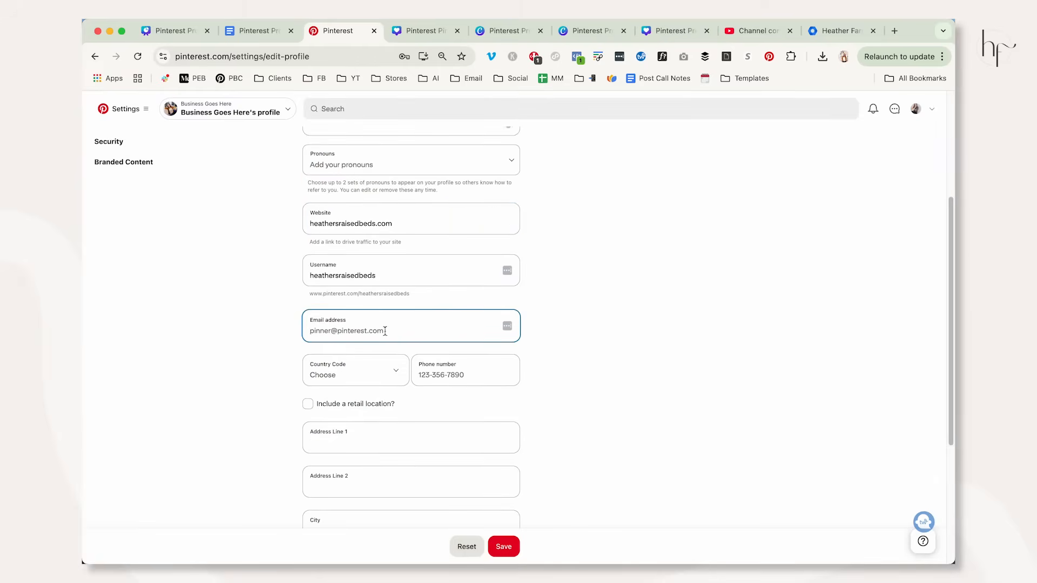
pyautogui.scroll(5, 539, 303)
pyautogui.scroll(-9, 539, 305)
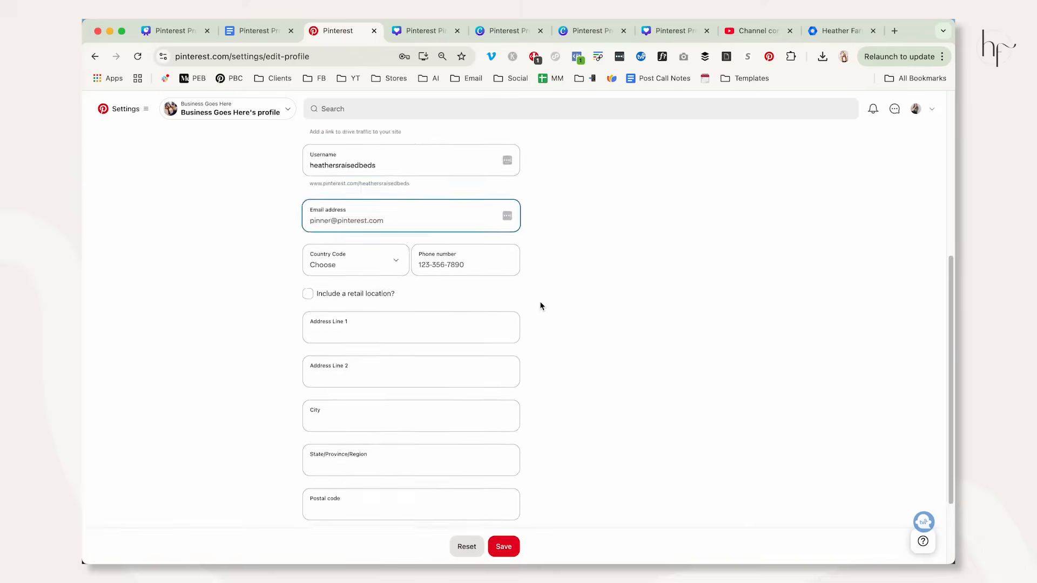
pyautogui.scroll(7, 539, 302)
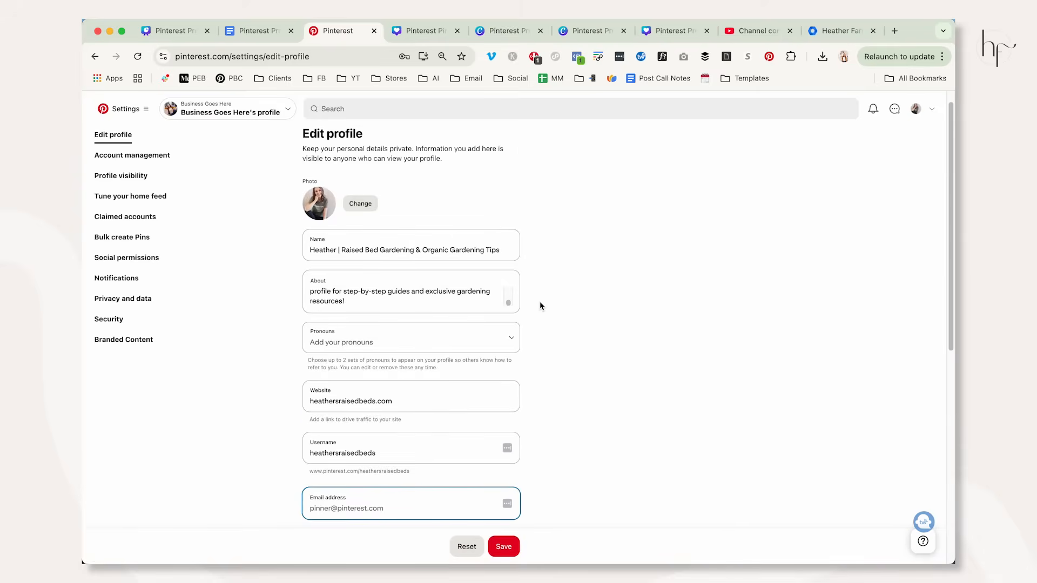
pyautogui.click(515, 546)
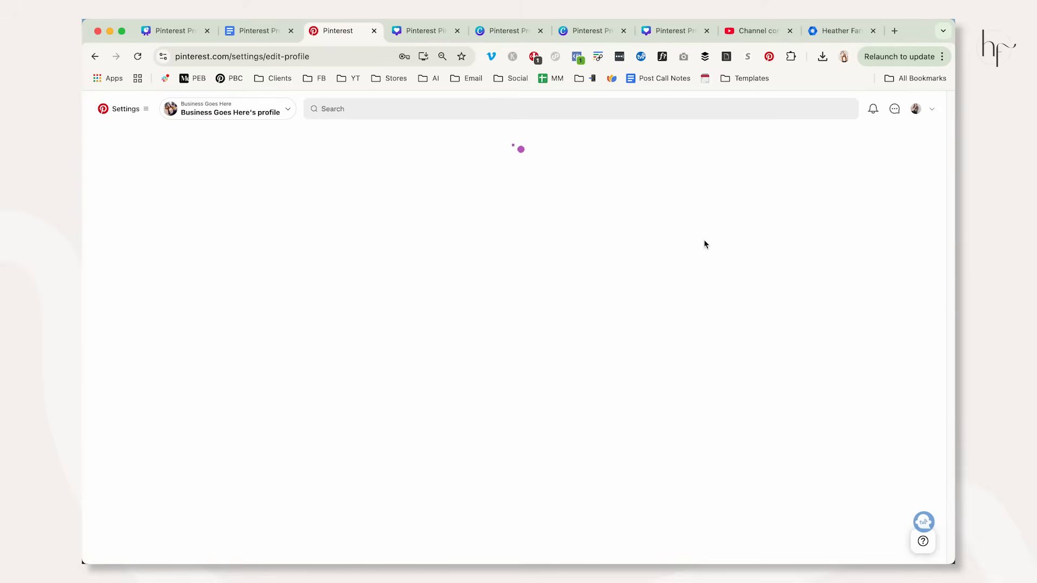
pyautogui.click(916, 110)
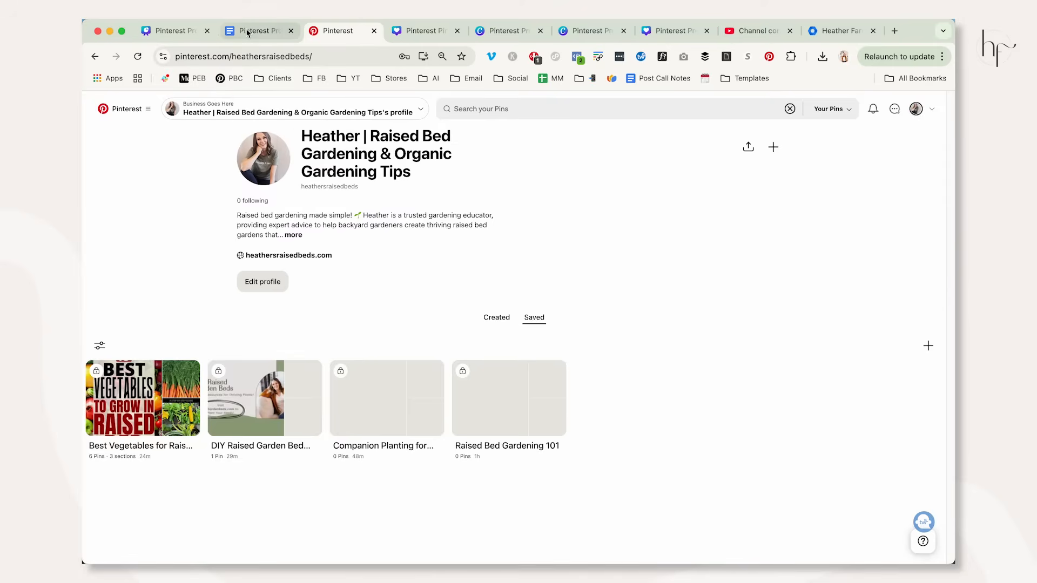
# Return to the Account Setup Tasks slide in Canva and highlight the Profile details, Photo, Display Name and Bio items.
pyautogui.click(174, 31)
pyautogui.click(386, 306)
pyautogui.click(369, 303)
pyautogui.moveTo(369, 303); pyautogui.dragTo(443, 351)
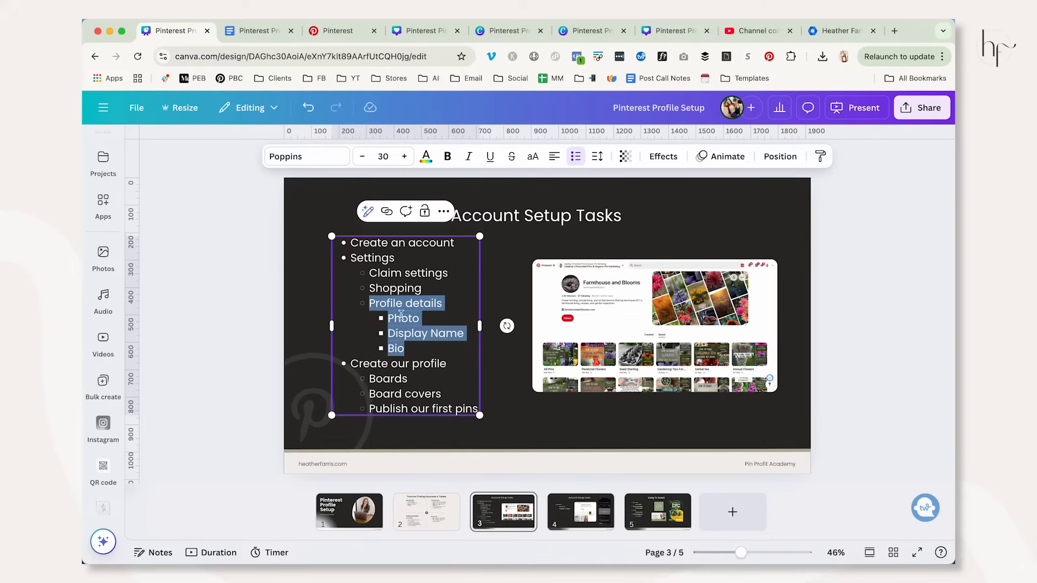
pyautogui.click(423, 289)
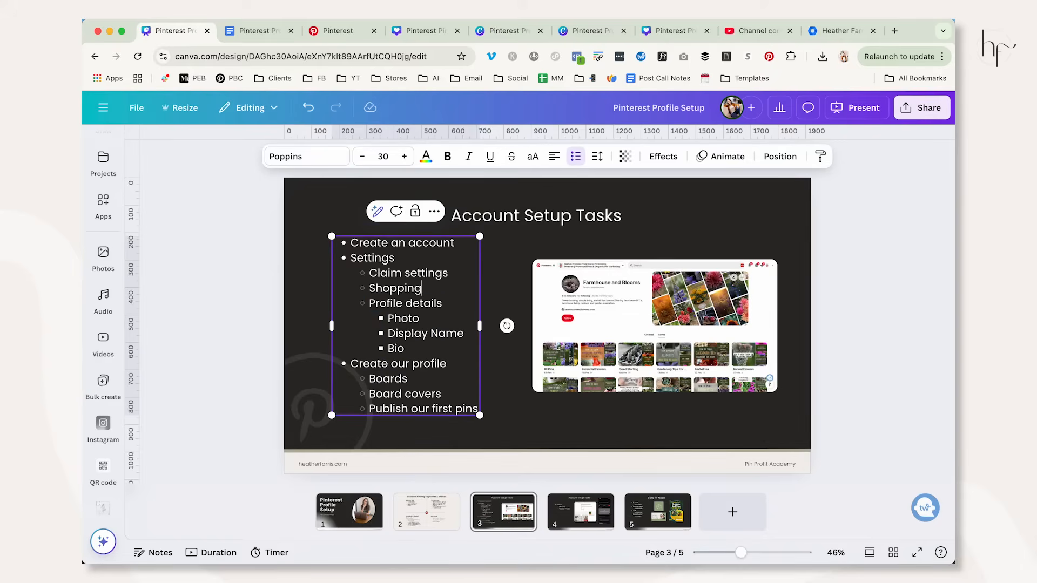
# Switch back to the Pinterest profile and review the complete bio and display name in its About details.
pyautogui.click(338, 32)
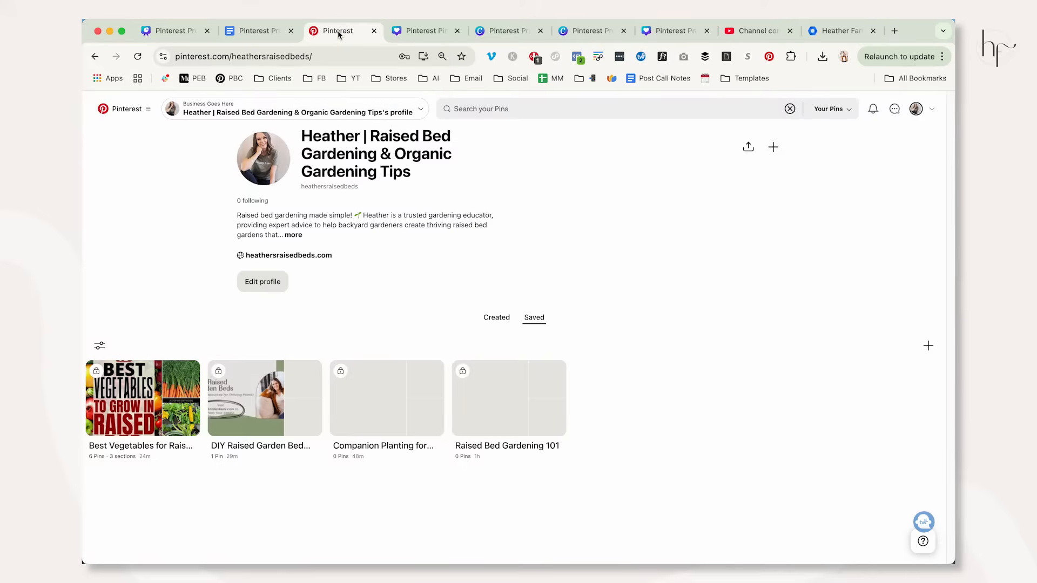
pyautogui.click(293, 235)
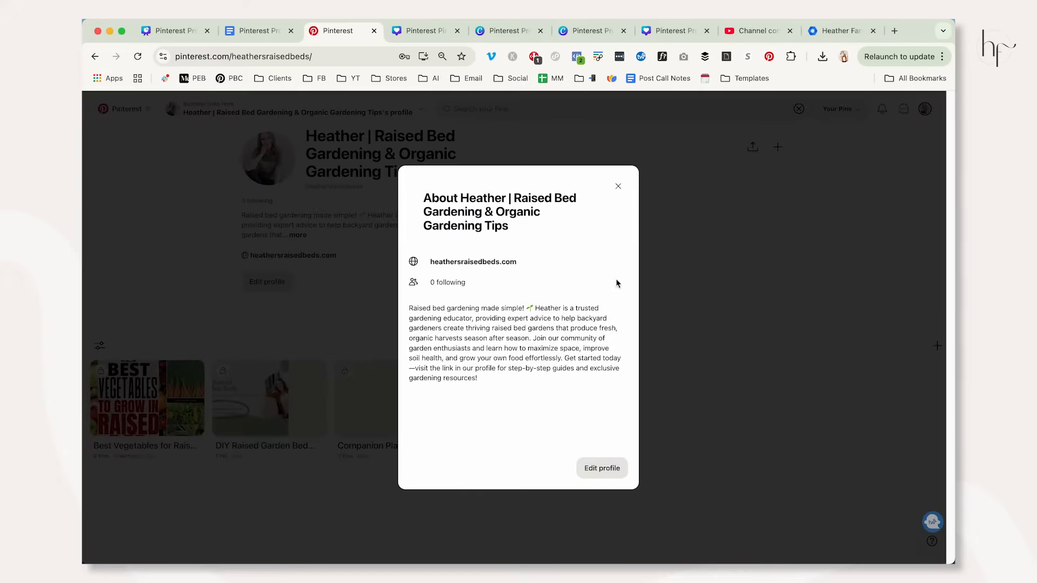
pyautogui.moveTo(412, 306); pyautogui.dragTo(488, 379)
pyautogui.tripleClick(426, 199)
pyautogui.click(618, 186)
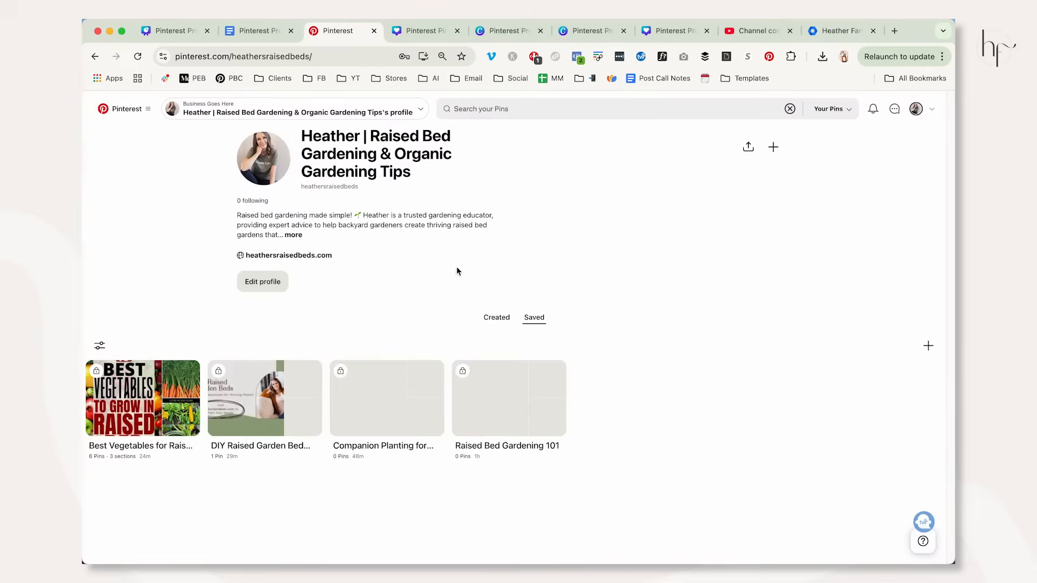
# Examine the Claimed accounts and Social permissions pages in the profile settings.
pyautogui.click(256, 284)
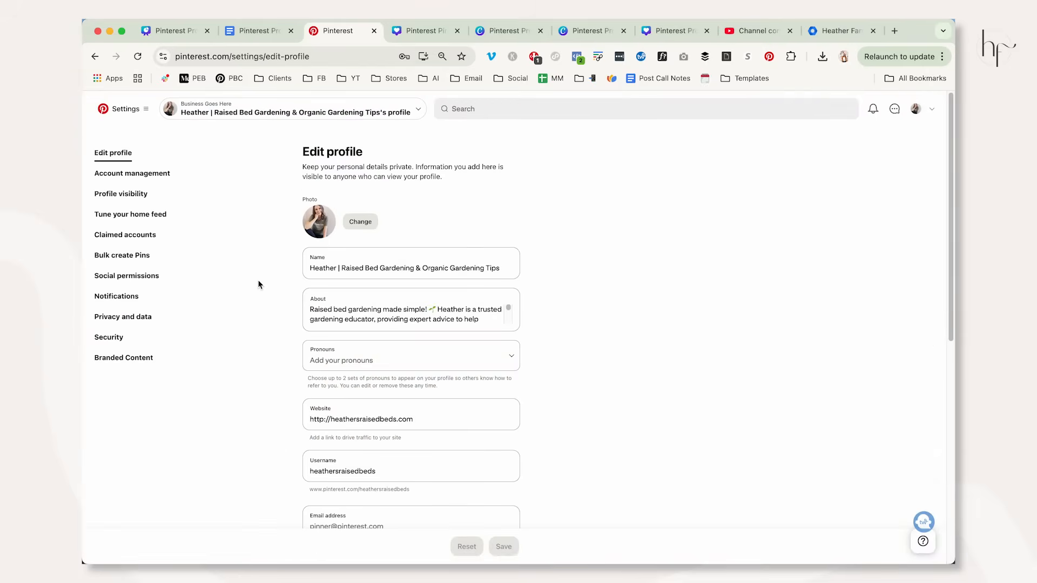
pyautogui.click(137, 234)
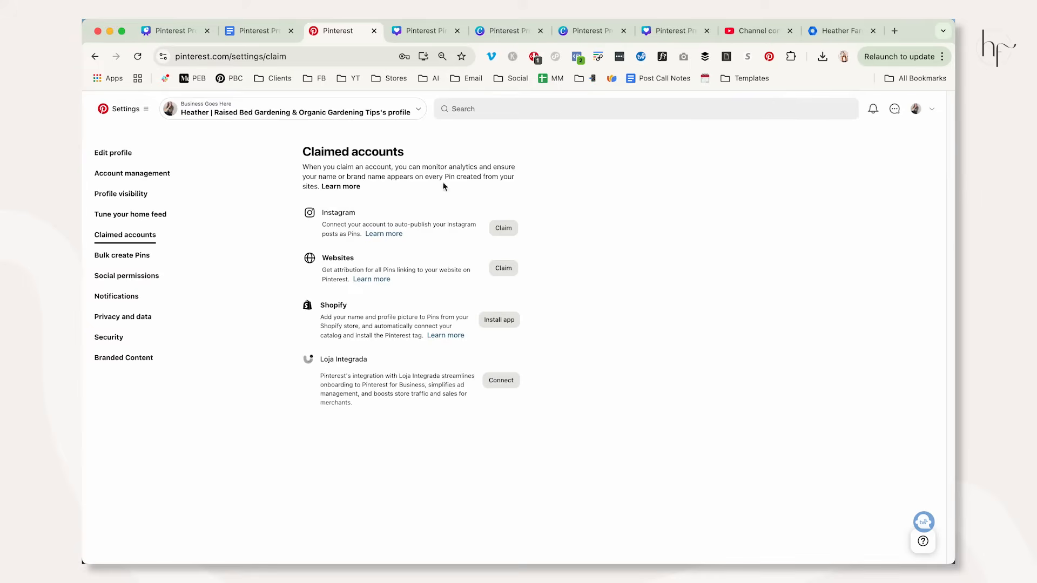
pyautogui.click(135, 280)
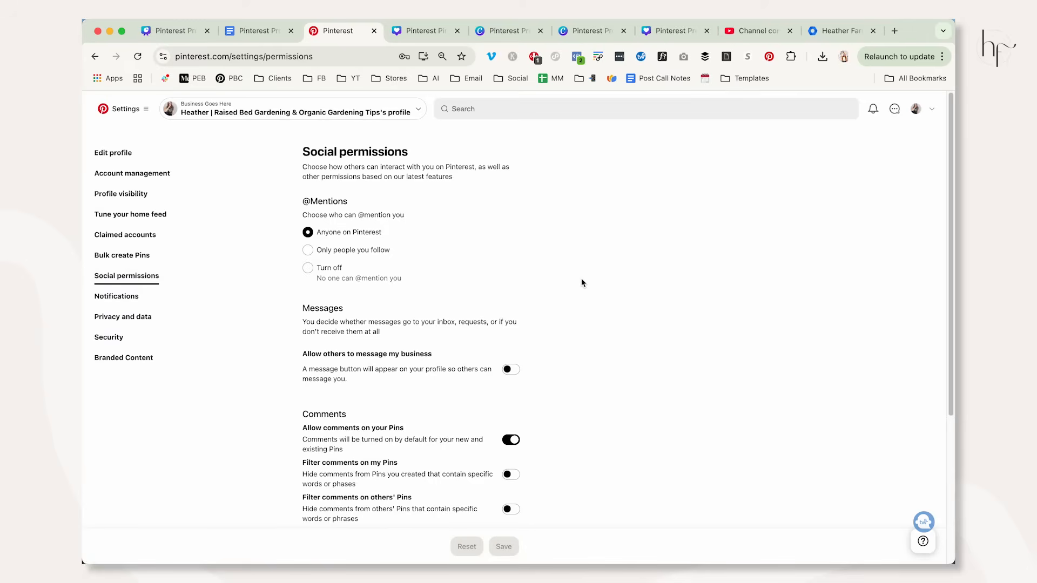
pyautogui.scroll(-5, 582, 282)
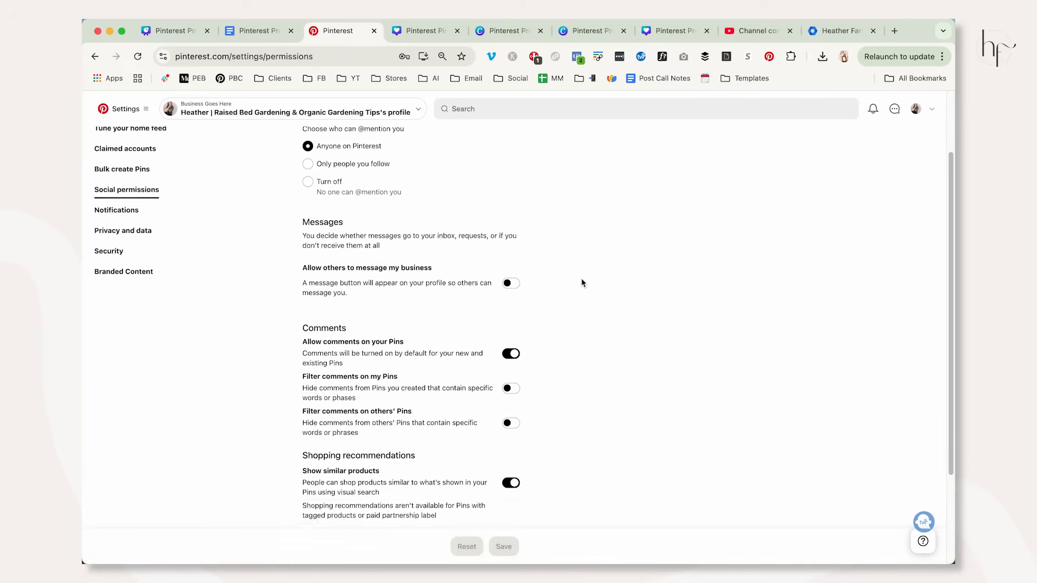
pyautogui.scroll(-2, 581, 283)
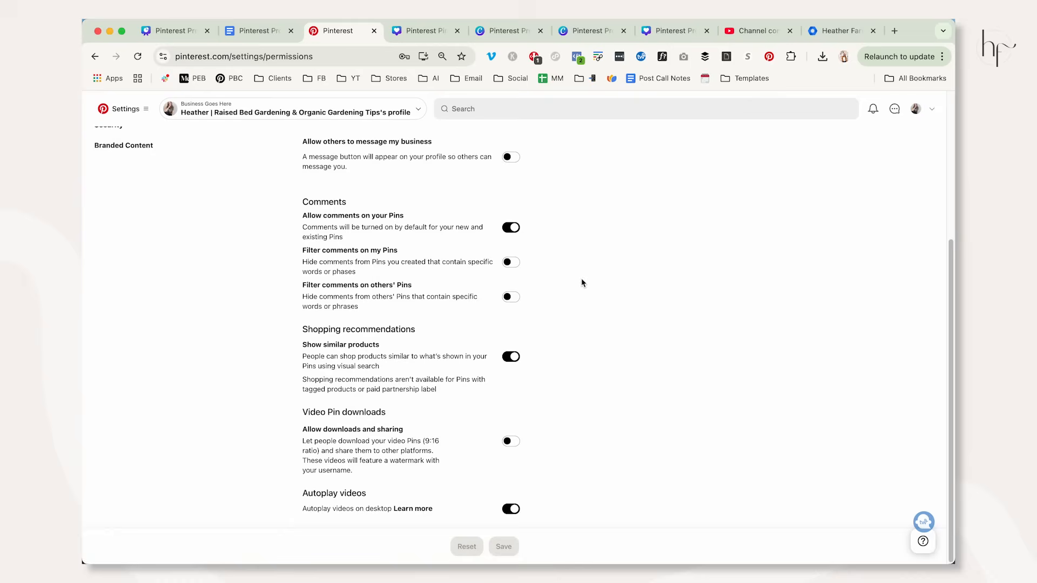
pyautogui.scroll(5, 581, 282)
pyautogui.scroll(1, 581, 277)
# Try out the "Allow others to message my business" option and its message delivery settings, and switch it back off.
pyautogui.click(510, 370)
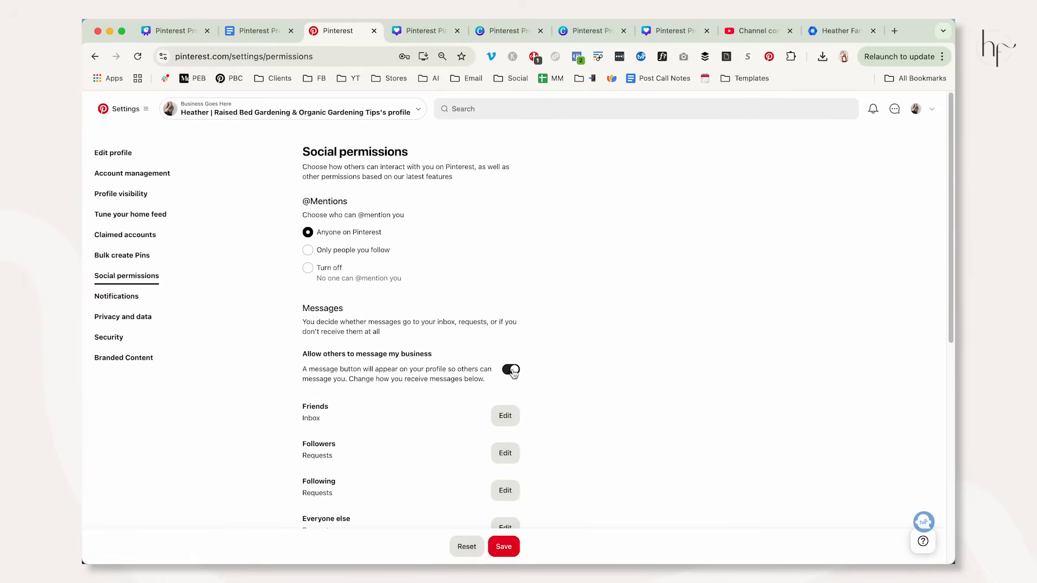
pyautogui.click(511, 370)
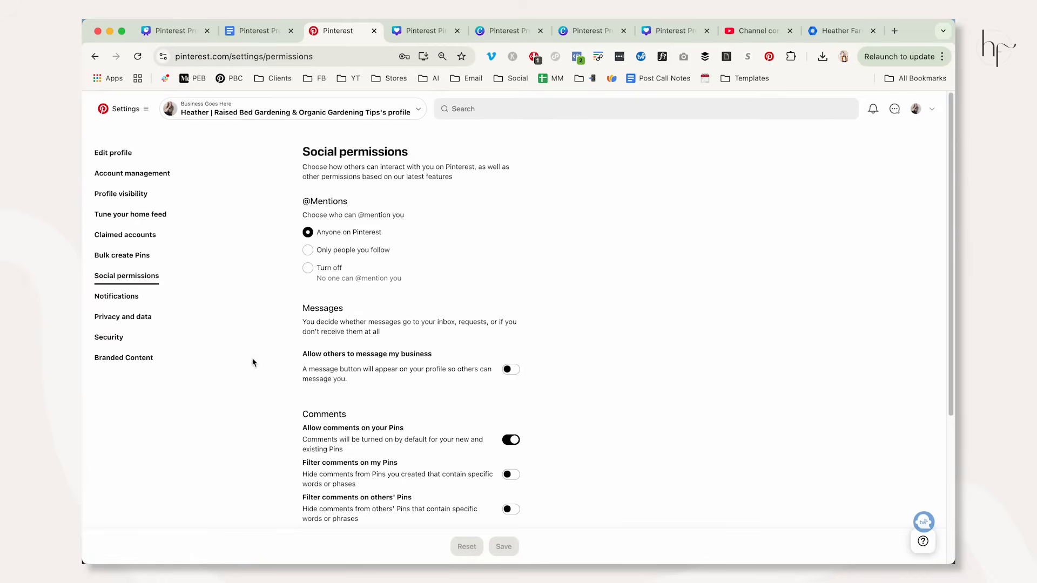
pyautogui.click(511, 370)
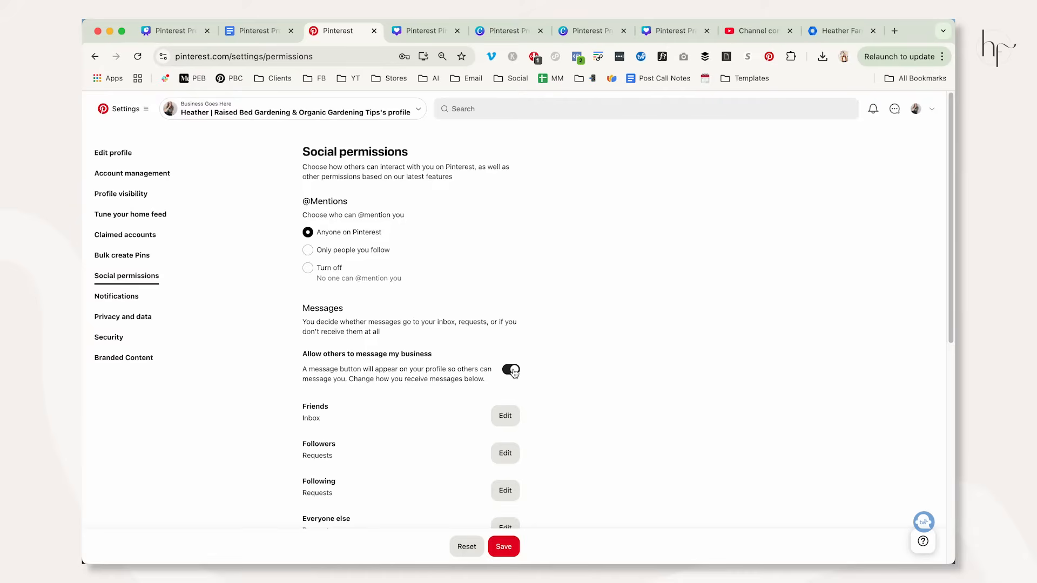
pyautogui.click(511, 370)
pyautogui.click(511, 371)
pyautogui.scroll(-3, 567, 354)
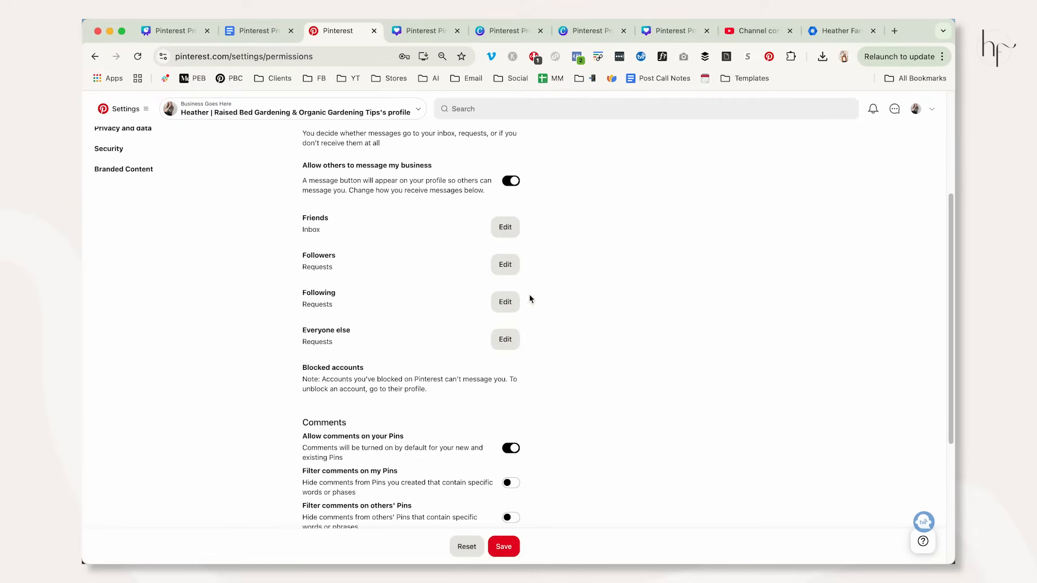
pyautogui.click(511, 182)
pyautogui.scroll(3, 574, 264)
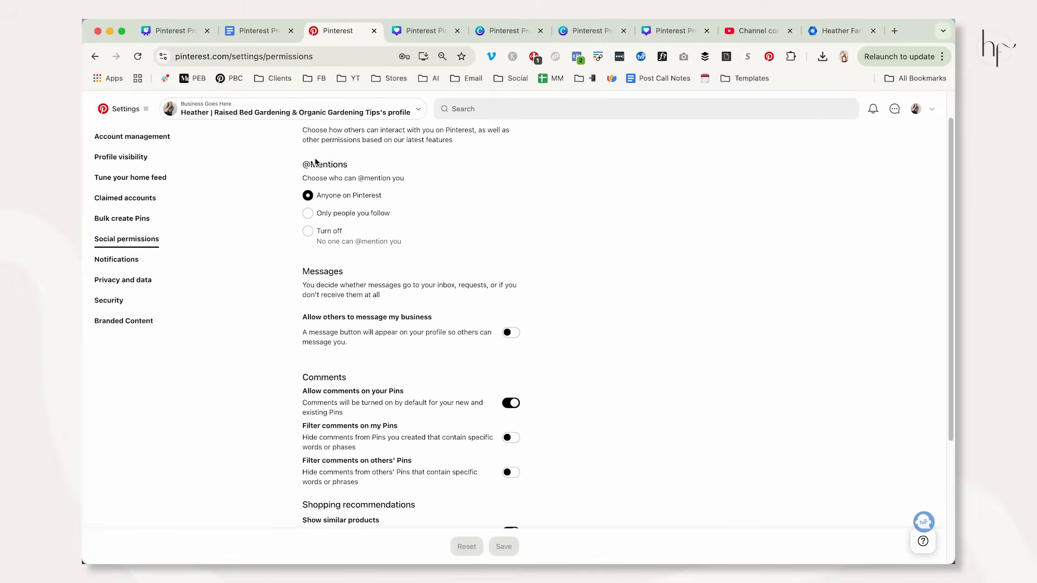
pyautogui.moveTo(305, 166); pyautogui.dragTo(458, 233)
pyautogui.click(331, 232)
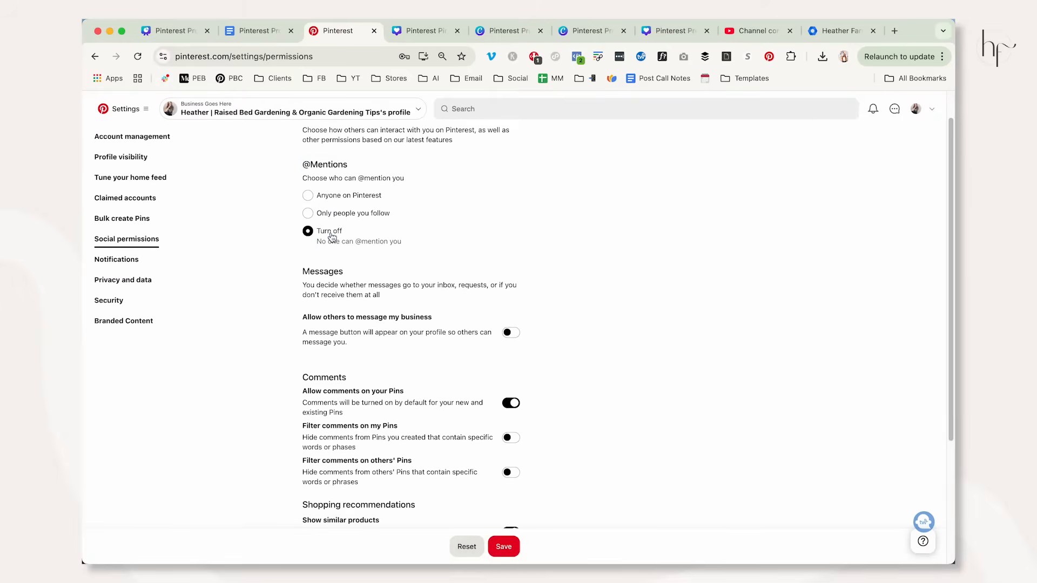
pyautogui.click(344, 195)
pyautogui.scroll(-3, 598, 330)
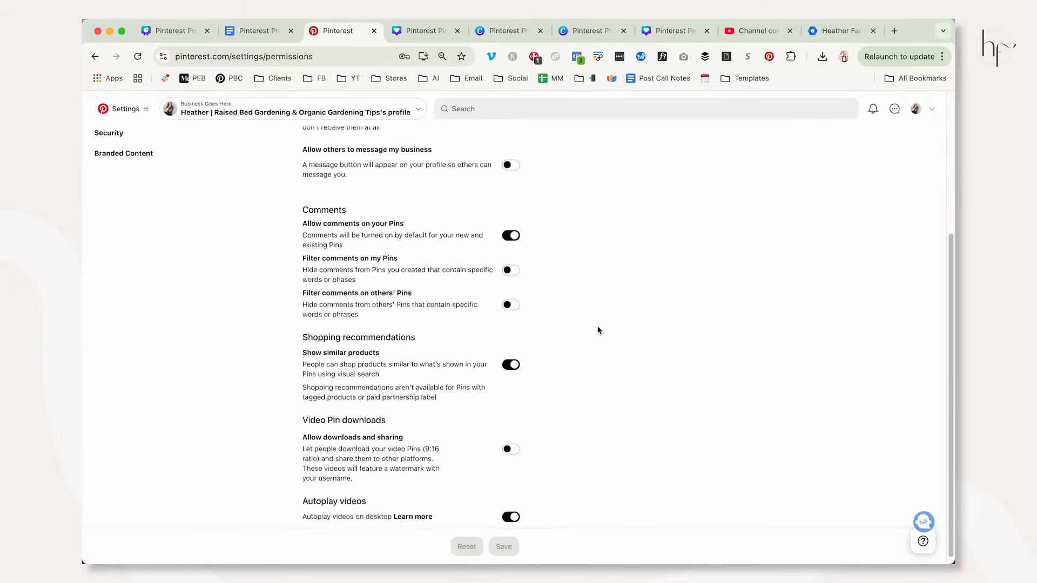
pyautogui.moveTo(302, 207); pyautogui.dragTo(407, 372)
pyautogui.click(636, 368)
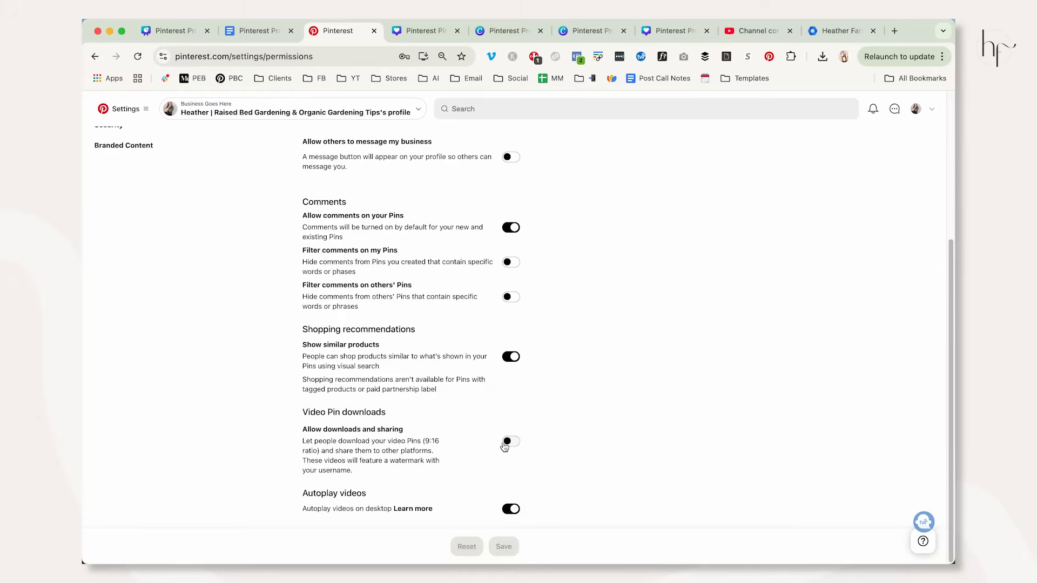
pyautogui.scroll(3, 550, 411)
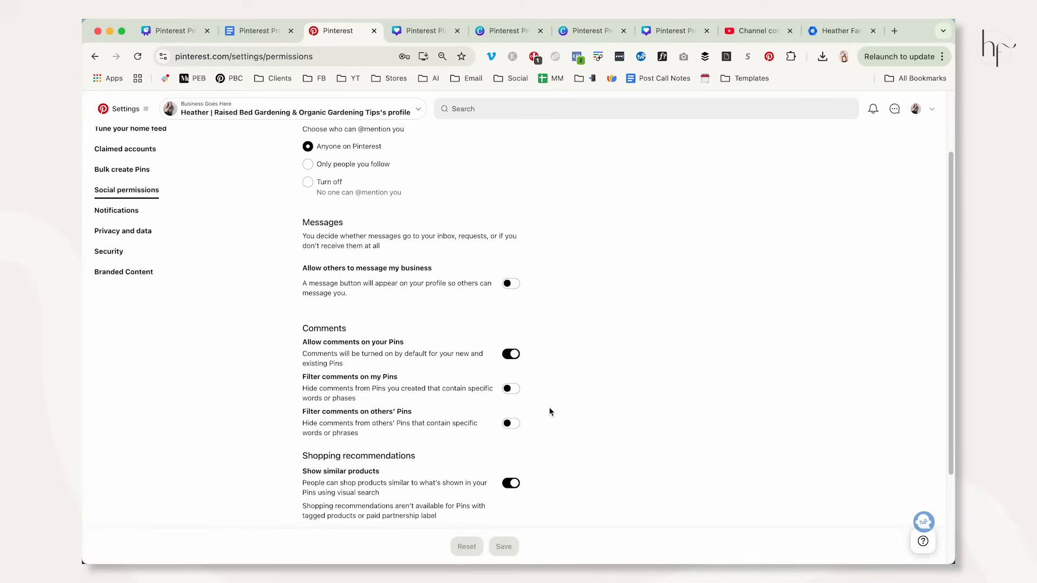
pyautogui.scroll(2, 551, 411)
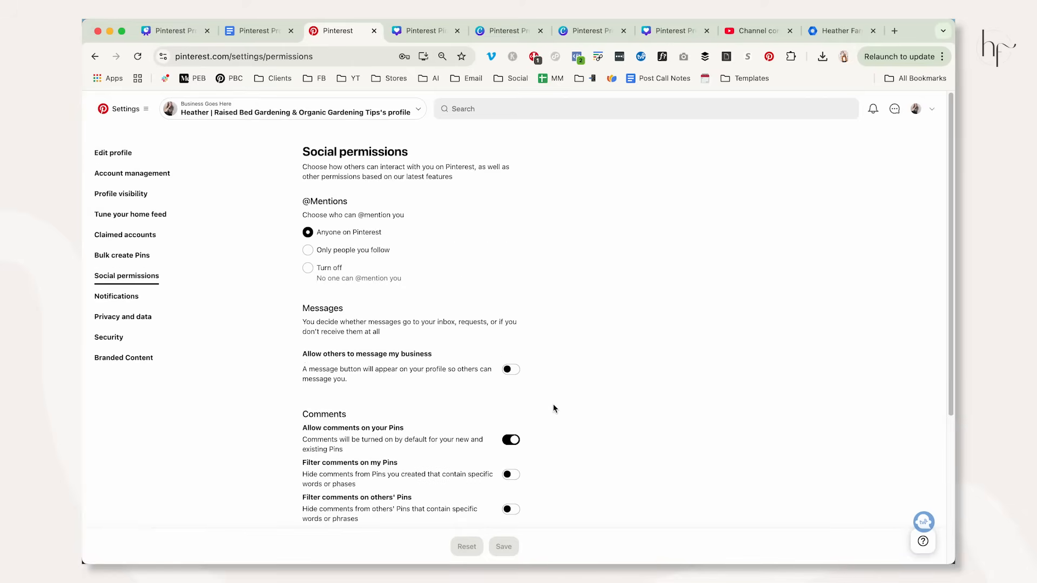
# Check the Account Setup Tasks slide in Canva, and return to Pinterest to open the public profile page.
pyautogui.click(172, 30)
pyautogui.click(405, 348)
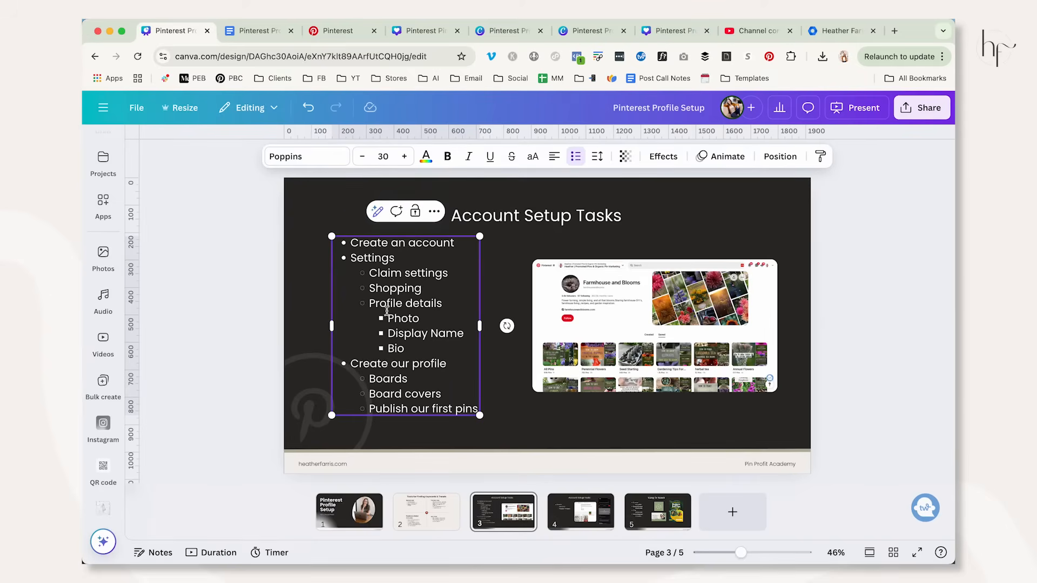
pyautogui.click(337, 31)
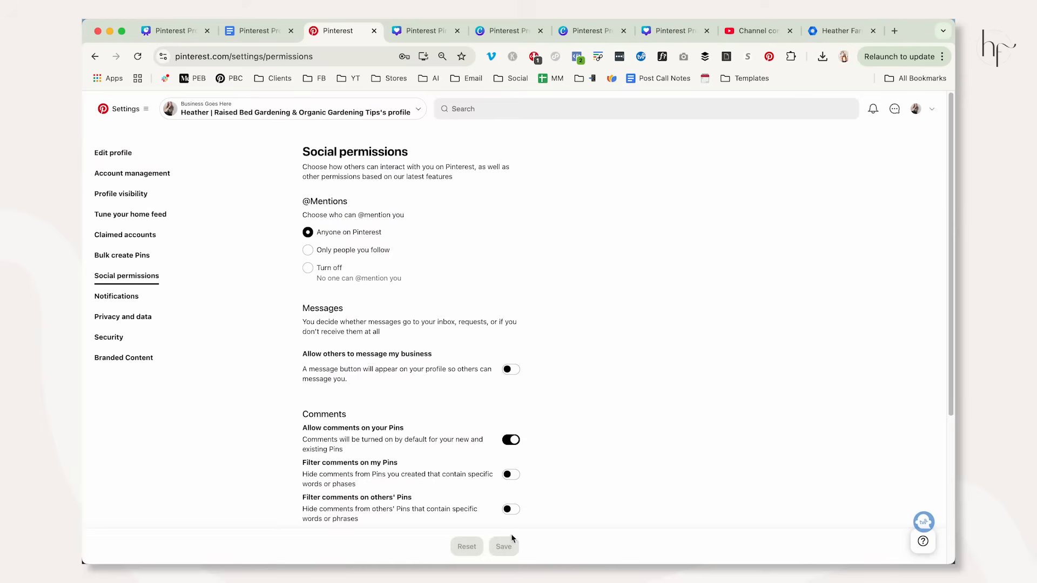
pyautogui.click(914, 109)
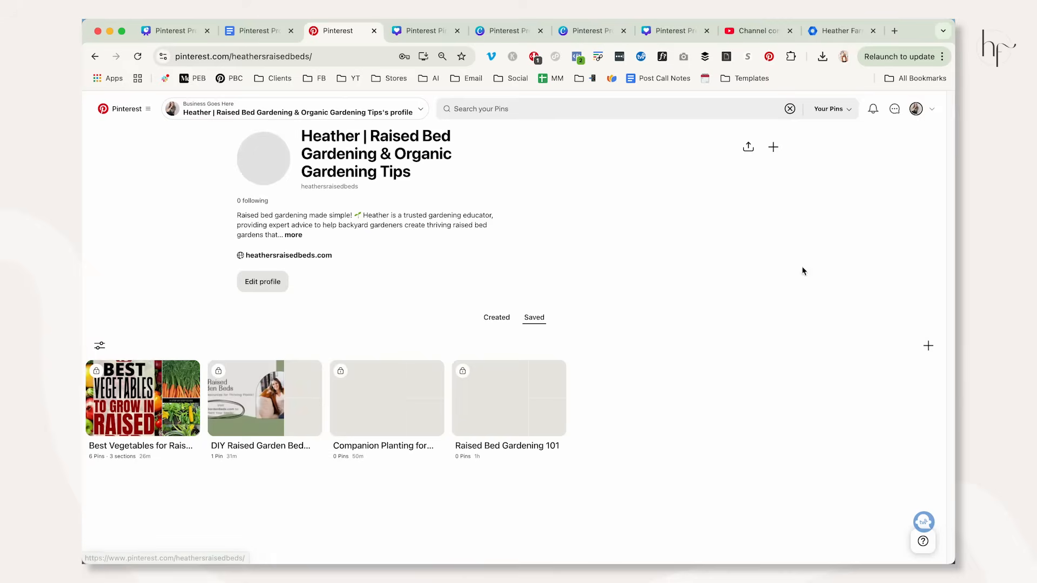
# Switch to the Canva presentation, review the "Create our profile" tasks, and move the Sizing for Assets slide to page 4.
pyautogui.click(169, 33)
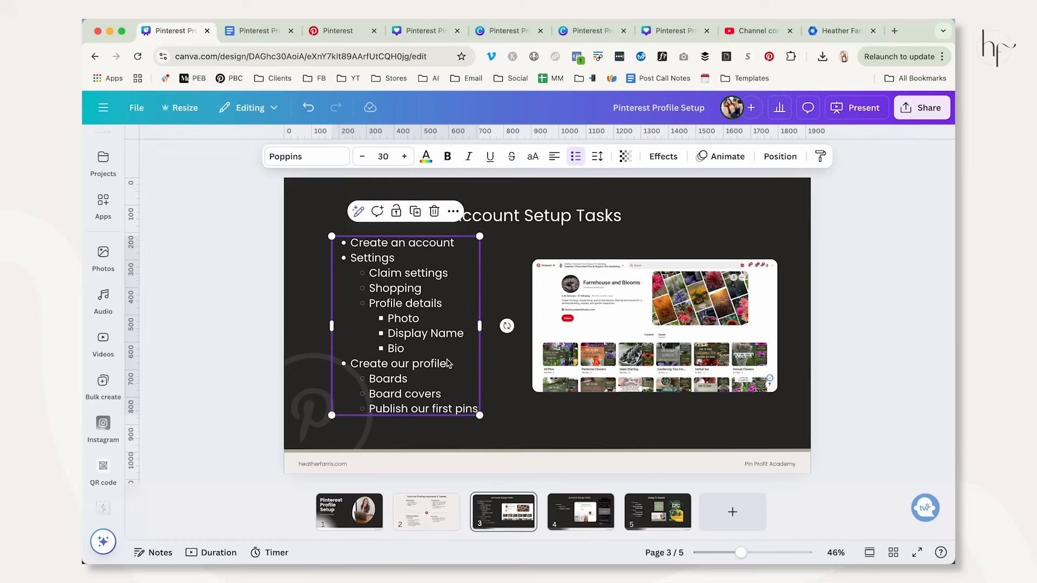
pyautogui.click(349, 364)
pyautogui.moveTo(348, 363); pyautogui.dragTo(479, 408)
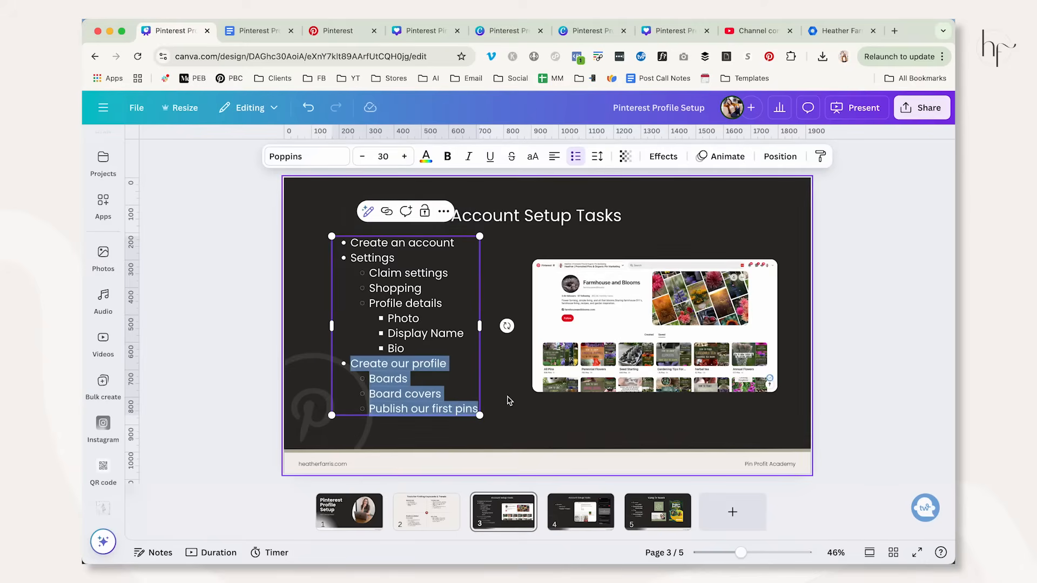
pyautogui.click(517, 420)
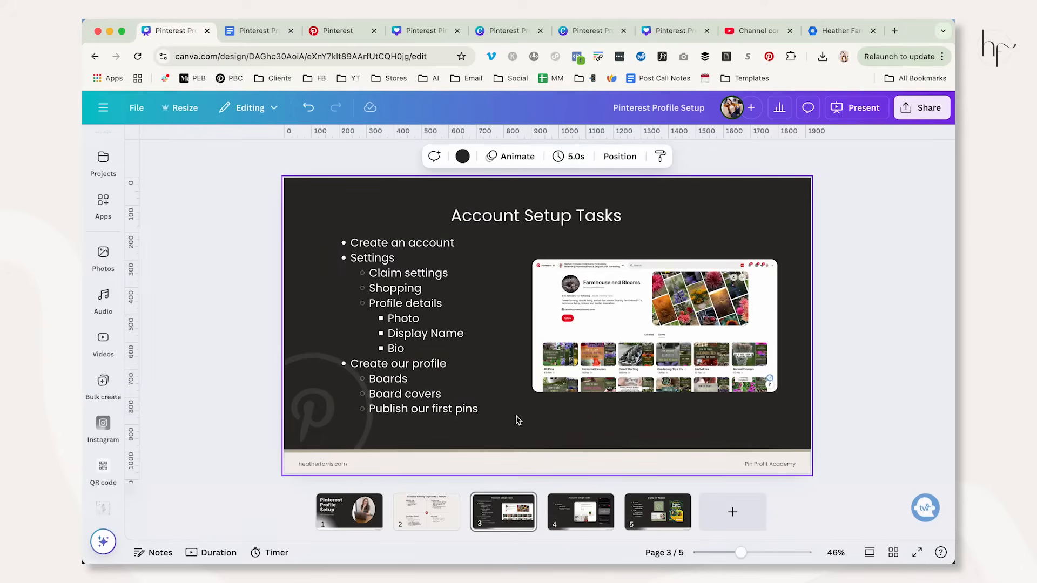
pyautogui.moveTo(657, 512); pyautogui.dragTo(546, 514)
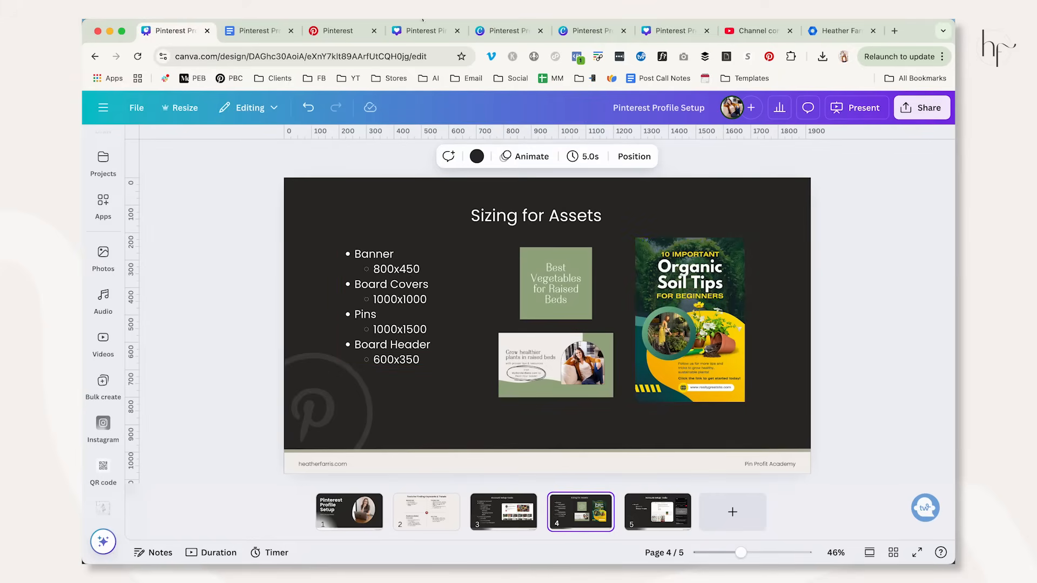
# Open the Pinterest Profile Setup Video Banner design in Canva and set its PNG download size to 3.125 (2,500 × 1,406 px).
pyautogui.click(424, 31)
pyautogui.click(508, 31)
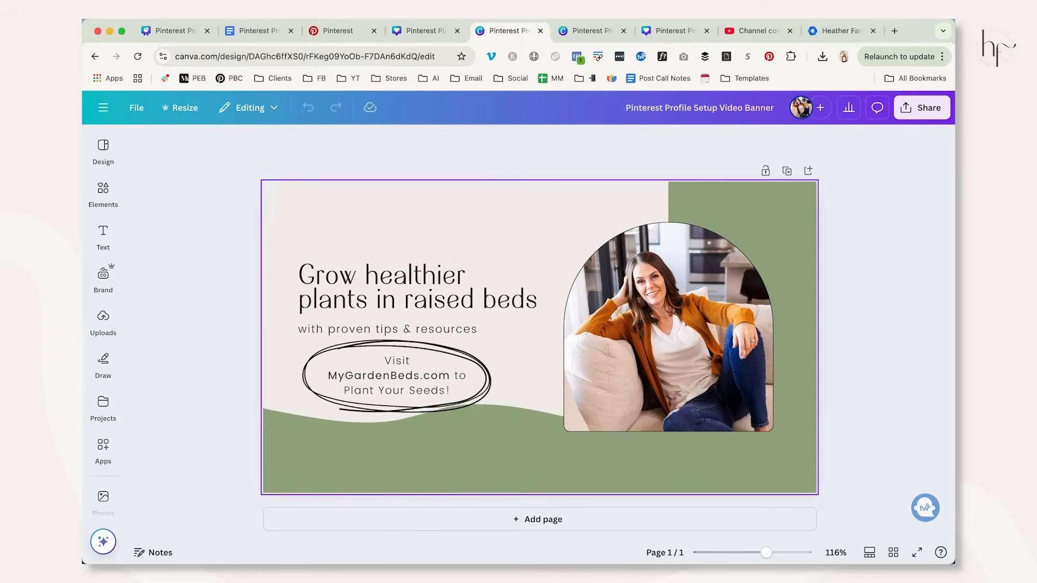
pyautogui.click(911, 115)
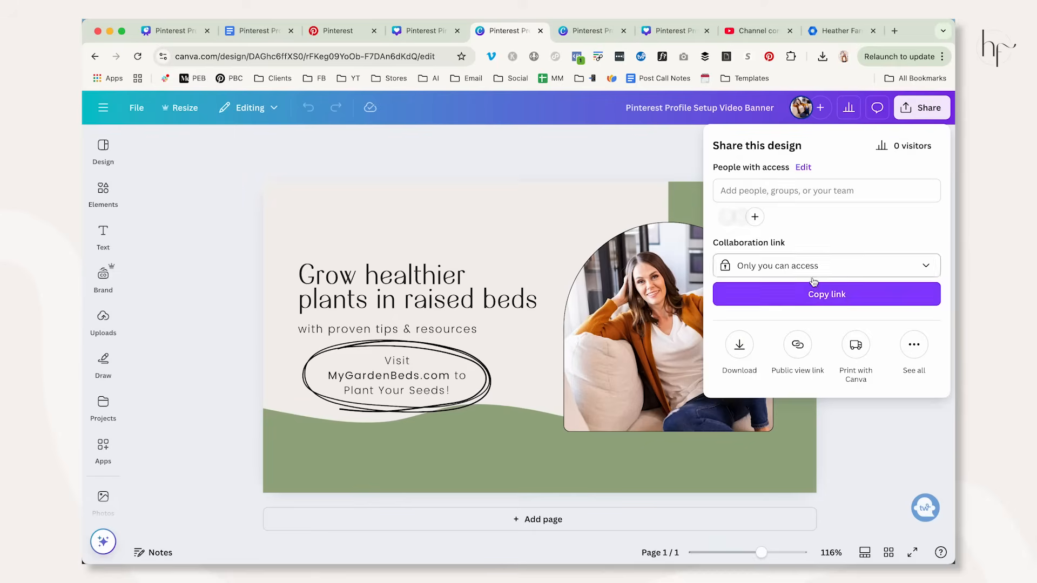
pyautogui.click(740, 344)
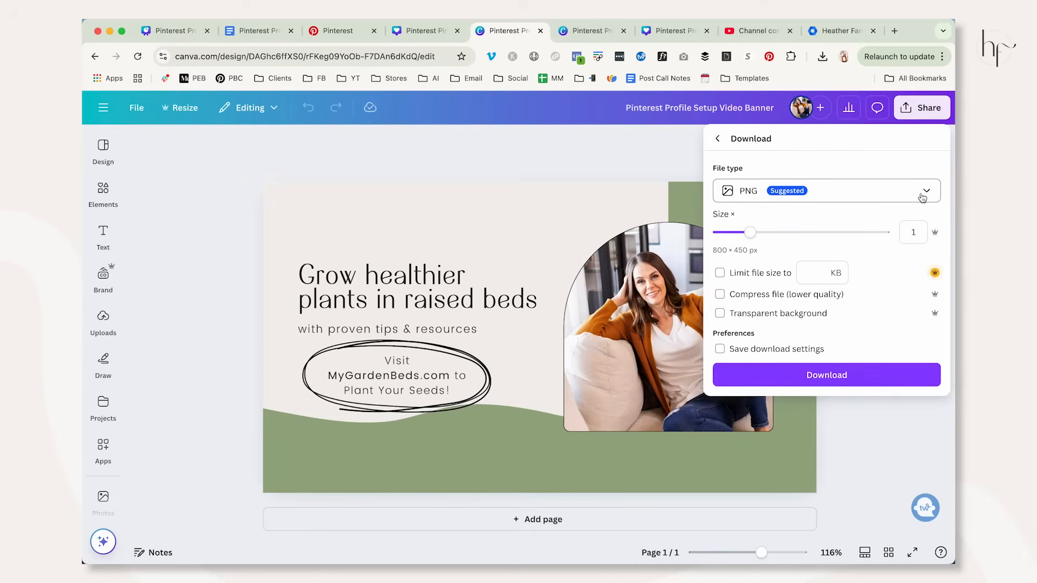
pyautogui.moveTo(750, 232); pyautogui.dragTo(902, 243)
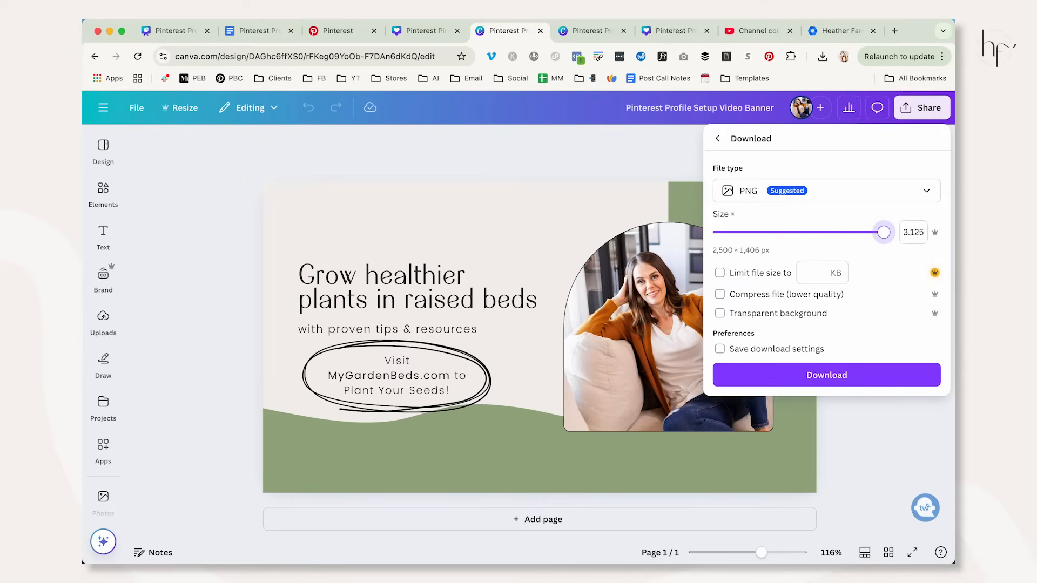
# Switch to the Pinterest profile and add the banner image from the Downloads folder as the profile cover.
pyautogui.click(342, 34)
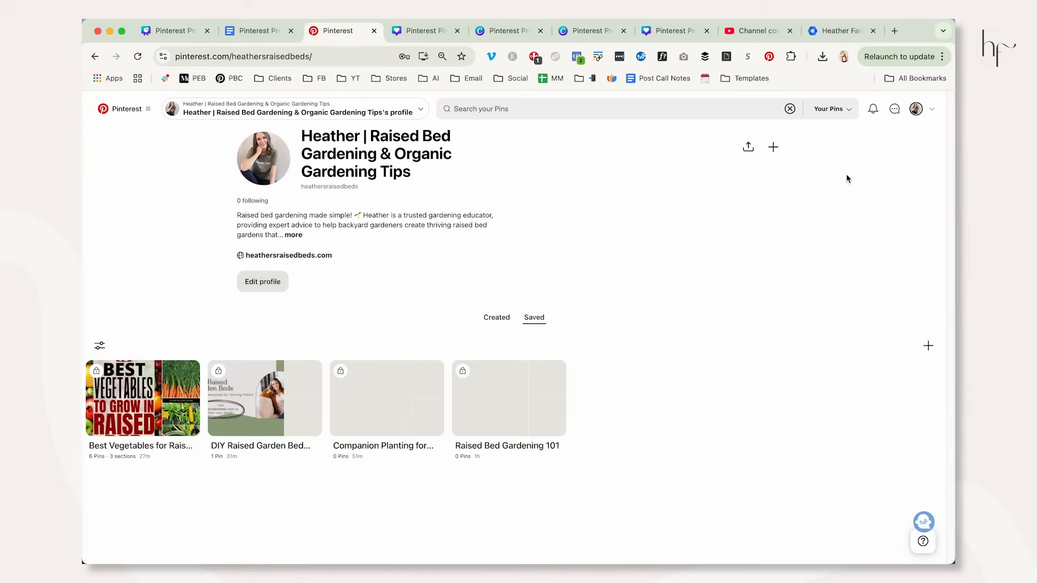
pyautogui.click(774, 149)
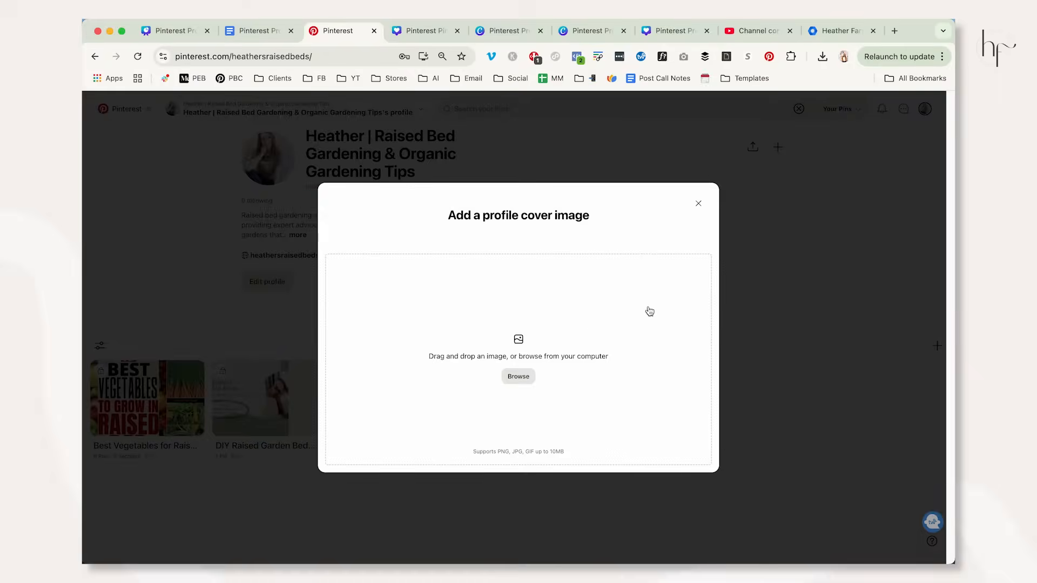
pyautogui.click(580, 321)
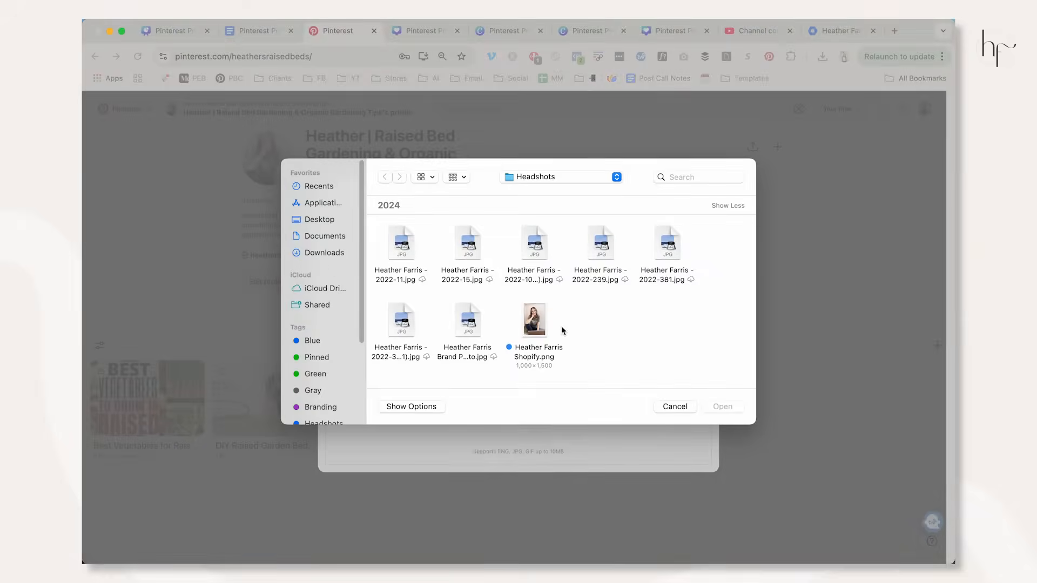
pyautogui.click(324, 253)
pyautogui.doubleClick(413, 355)
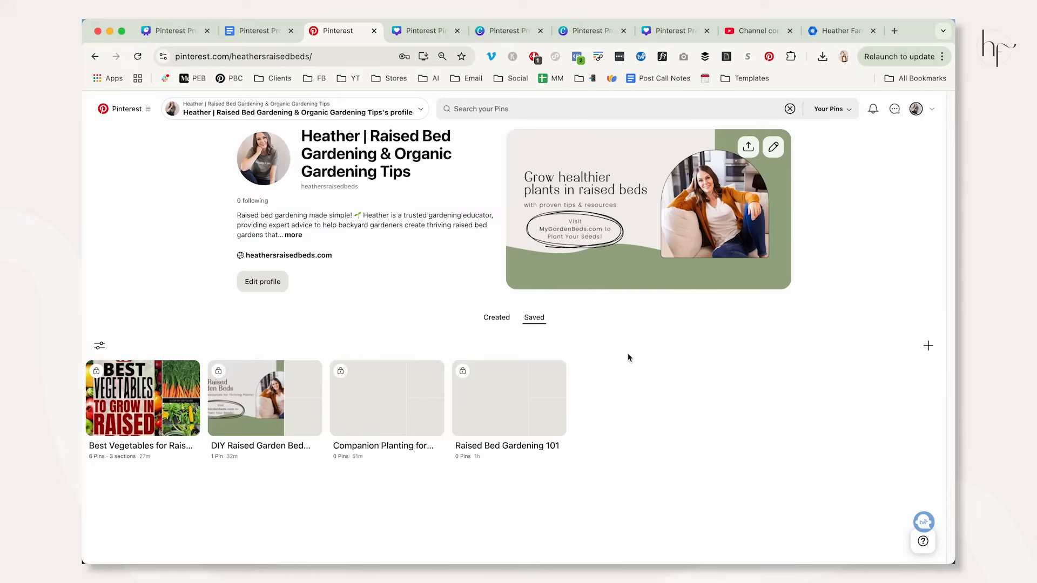
# Check the Account Setup Tasks slide in Canva, and copy the board name "Organic Soil & Fertilizer Tips" from the Google Docs outline.
pyautogui.click(172, 31)
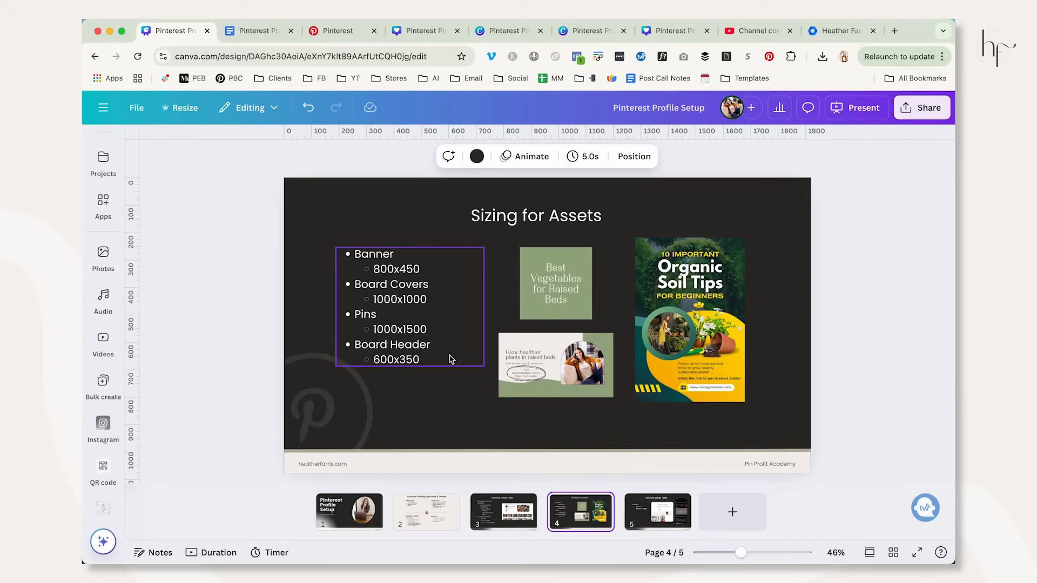
pyautogui.click(506, 519)
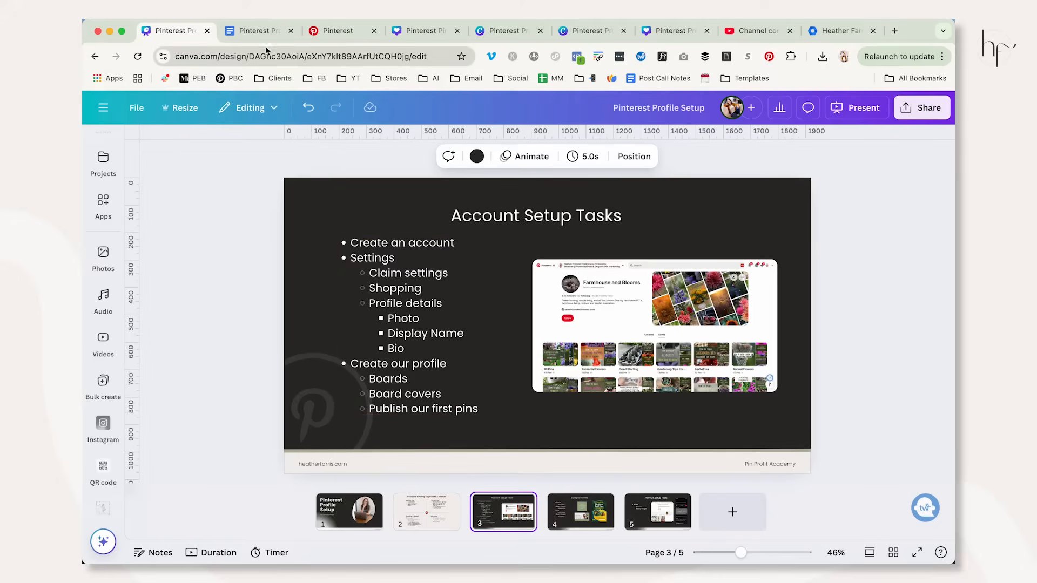
pyautogui.click(258, 30)
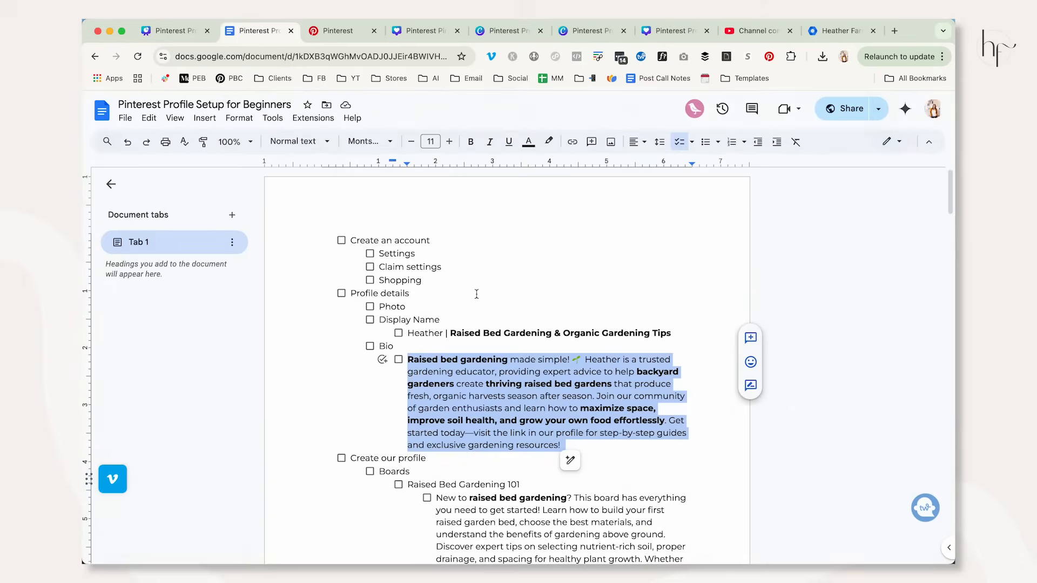
pyautogui.scroll(-5, 497, 320)
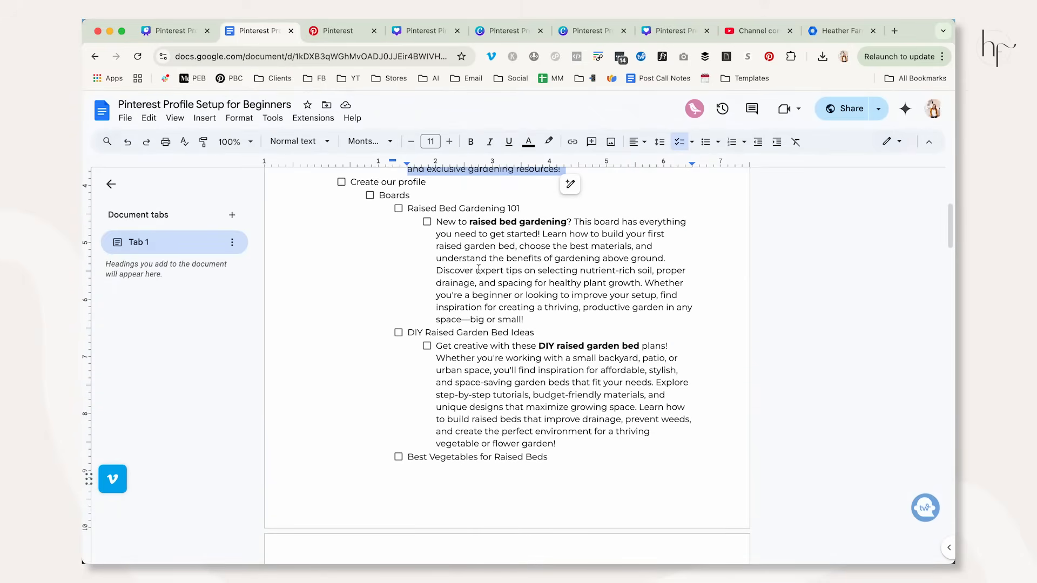
pyautogui.scroll(-10, 478, 269)
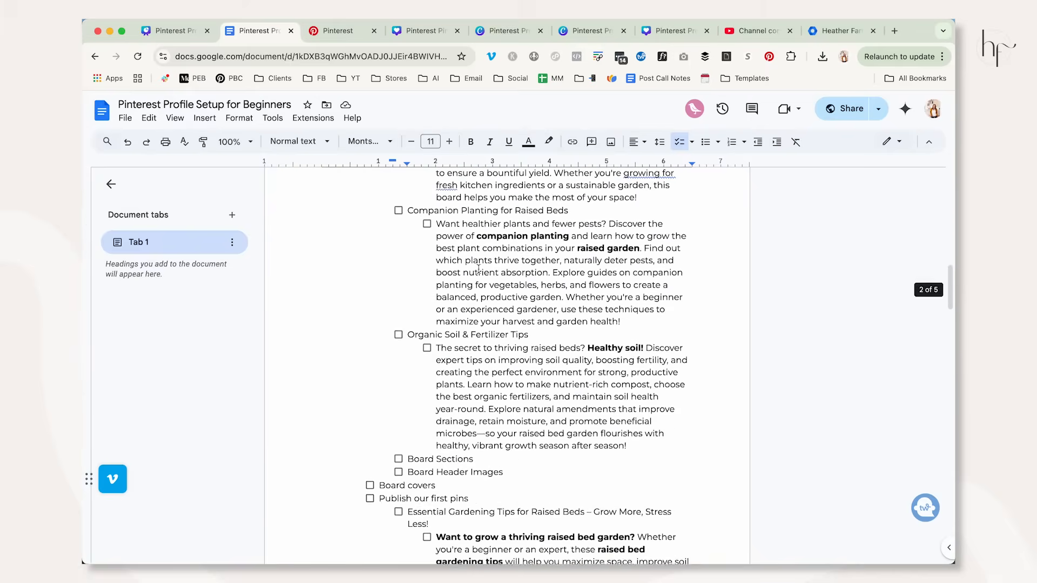
pyautogui.moveTo(407, 267); pyautogui.dragTo(532, 267)
pyautogui.press('super+c')
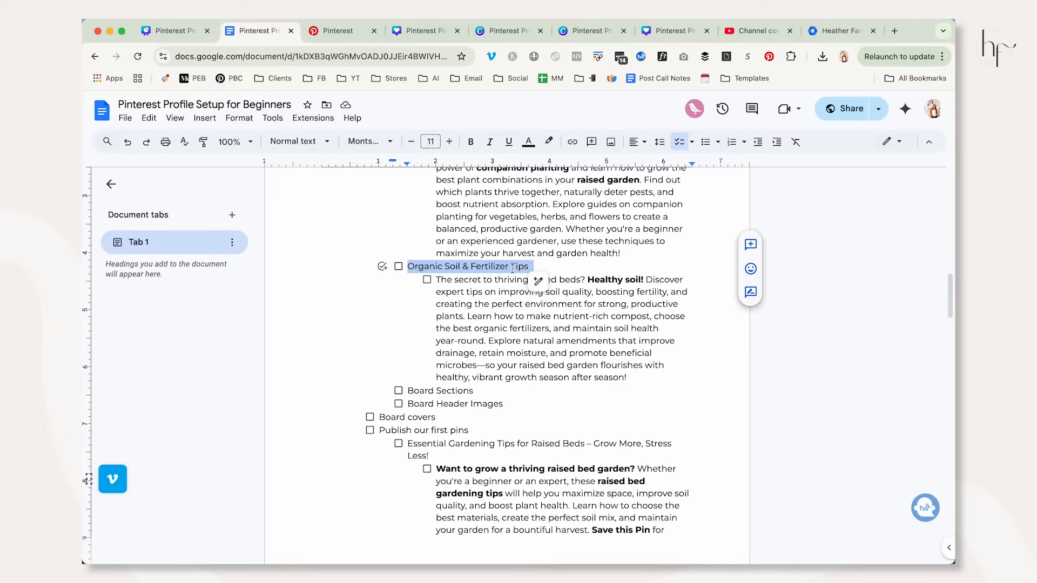
# Create a secret Pinterest board named "Organic Soil & Fertilizer Tips" and finish without saving any suggested Pins.
pyautogui.click(338, 30)
pyautogui.click(928, 345)
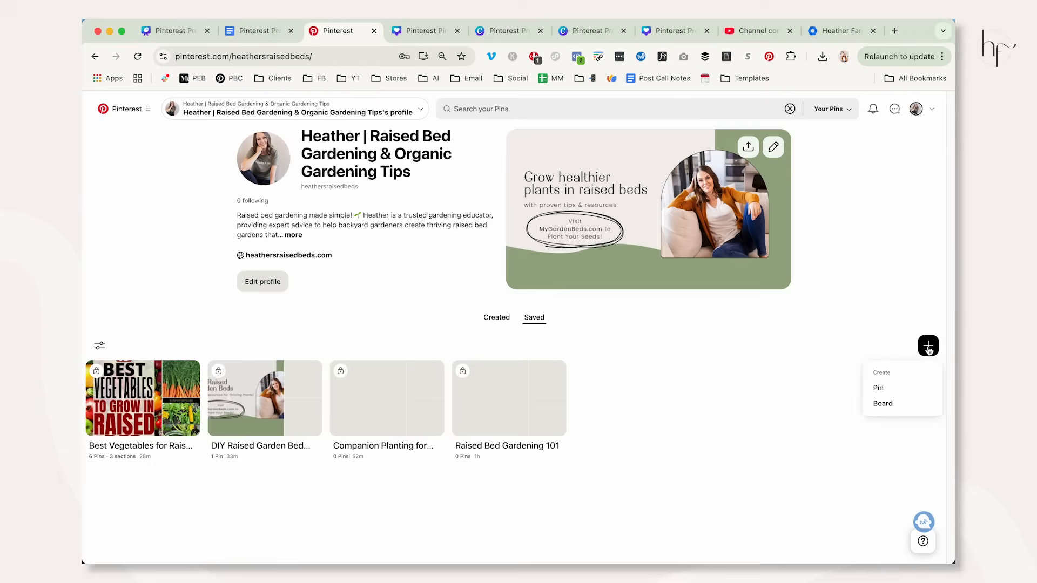
pyautogui.click(898, 402)
pyautogui.click(547, 285)
pyautogui.press('super+v')
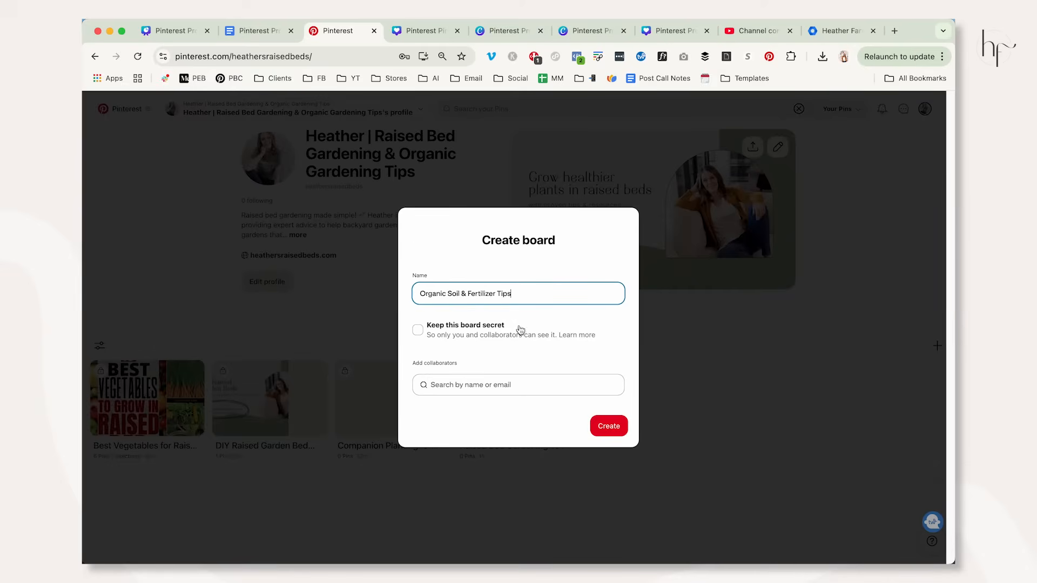
pyautogui.click(471, 335)
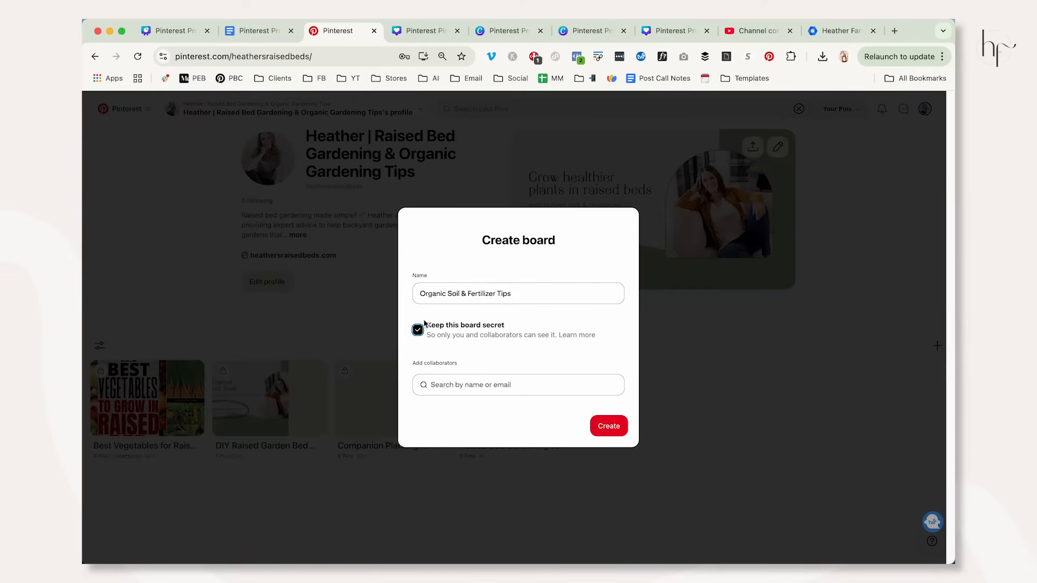
pyautogui.click(599, 428)
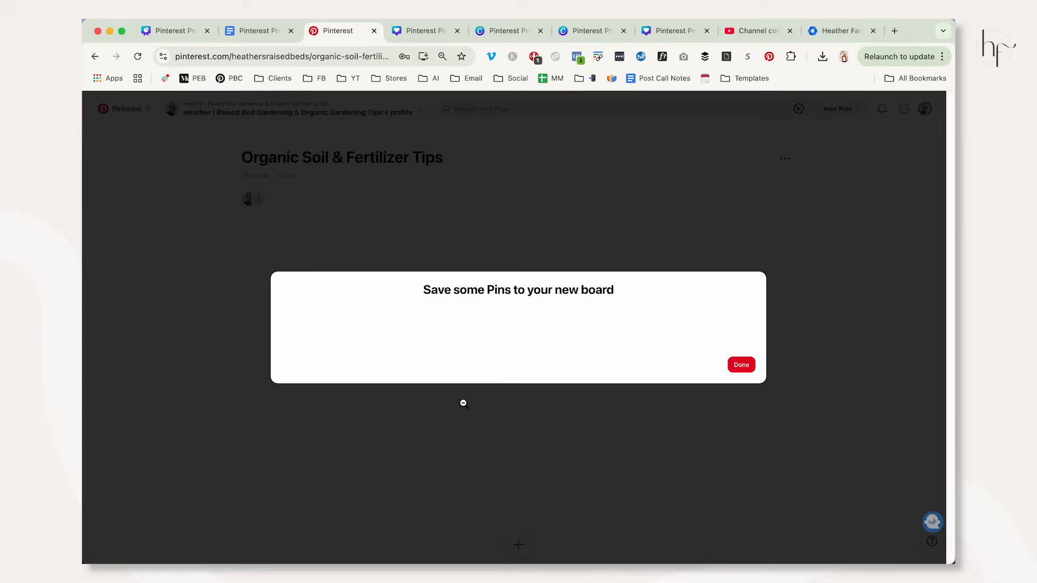
pyautogui.click(744, 478)
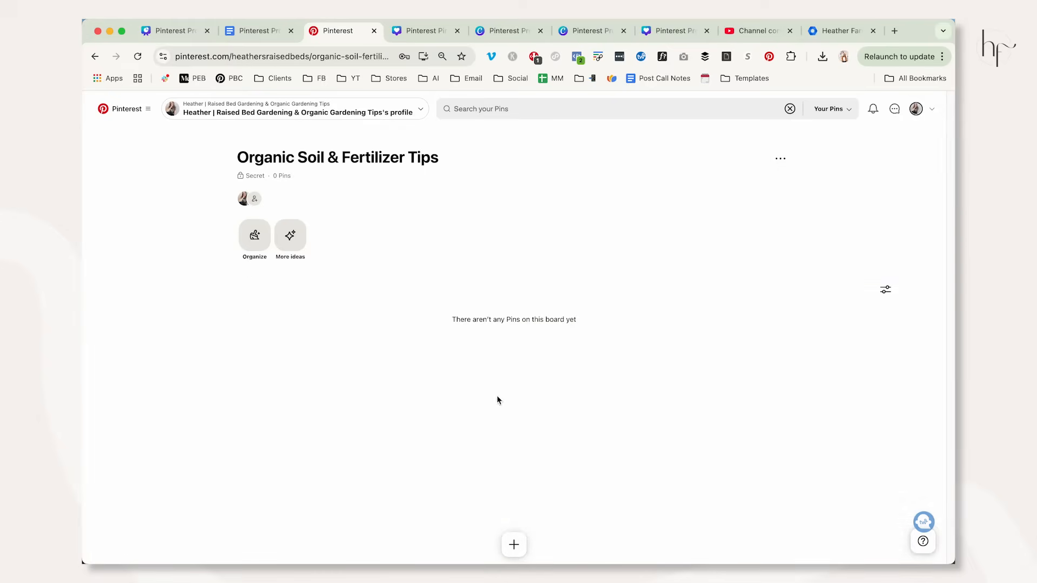
# Copy the soil board's description from the Google Docs outline into its Pinterest board settings, save it and return to the profile.
pyautogui.click(784, 160)
pyautogui.click(775, 197)
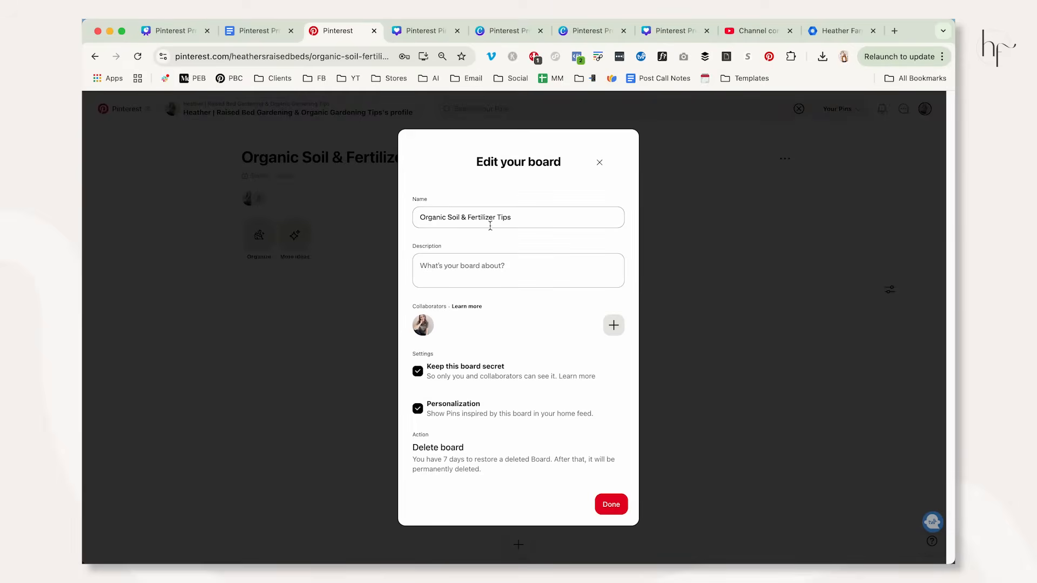
pyautogui.click(254, 31)
pyautogui.moveTo(436, 279); pyautogui.dragTo(627, 378)
pyautogui.hotkey('ctrl', 'c')
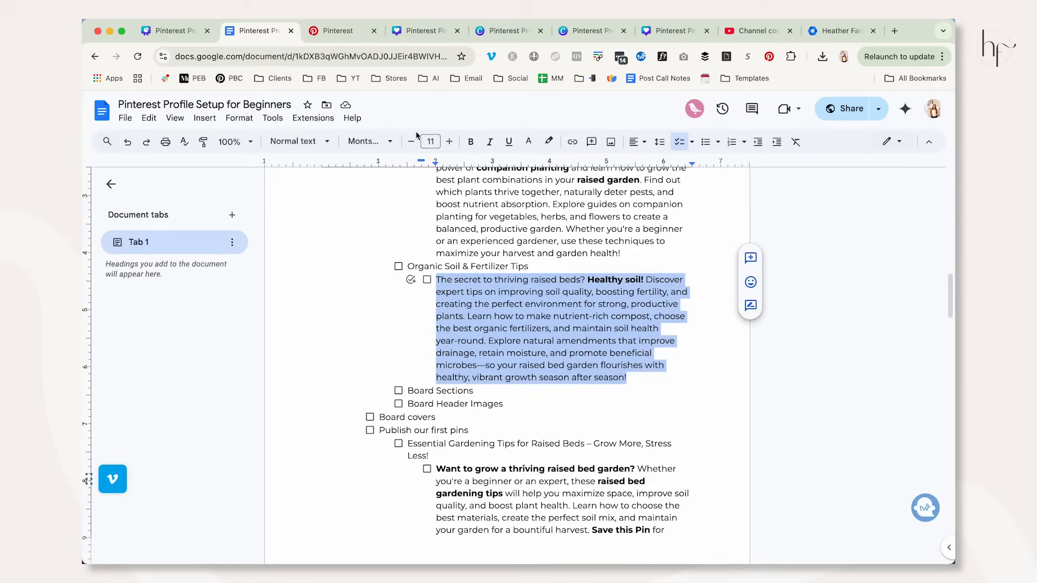
pyautogui.click(334, 40)
pyautogui.click(535, 278)
pyautogui.hotkey('ctrl', 'v')
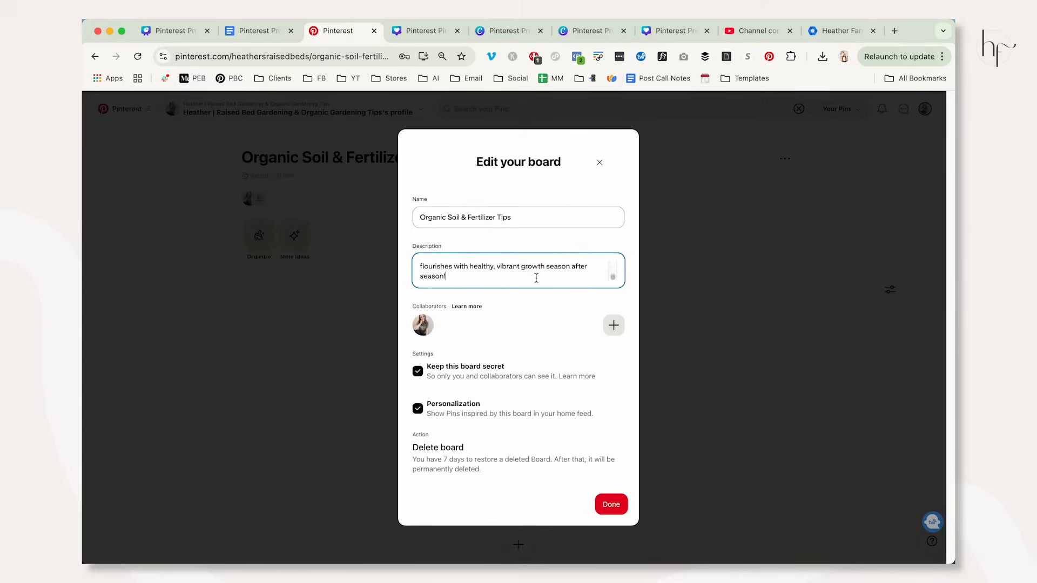
pyautogui.click(609, 504)
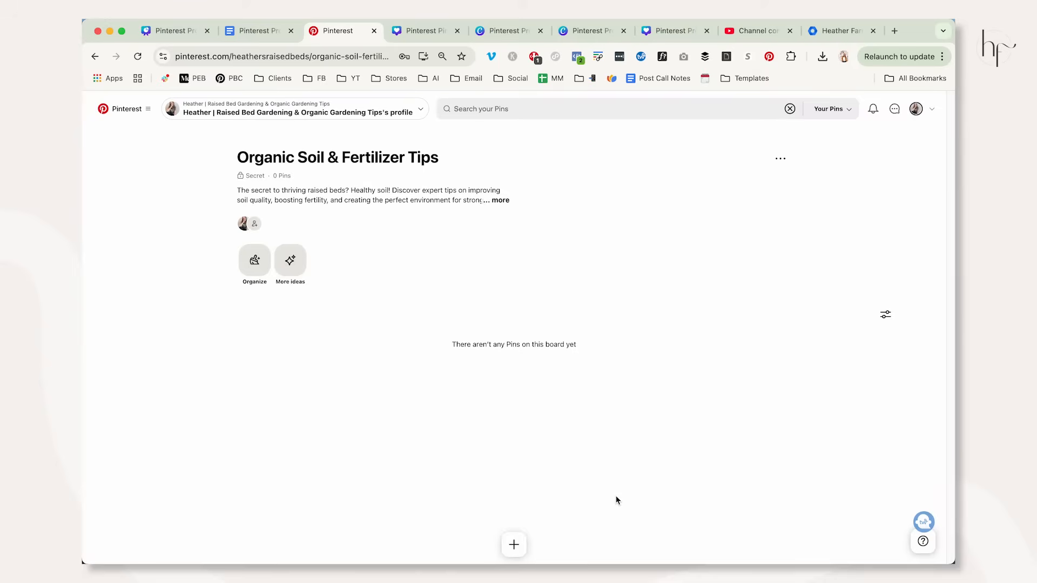
pyautogui.click(916, 108)
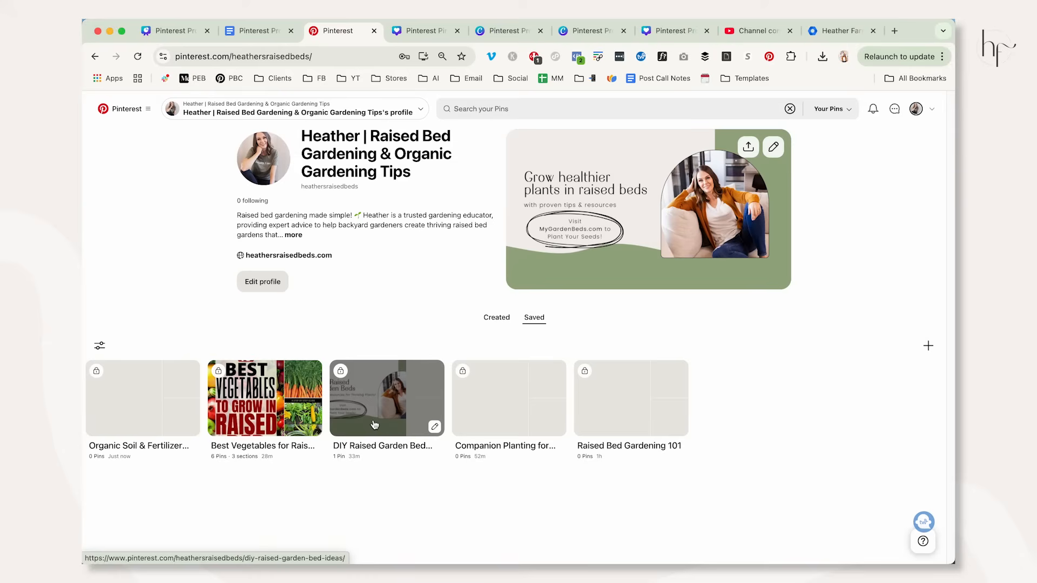
# Highlight the Board covers task on the Account Setup Tasks slide in Canva, and switch to the board cover designs.
pyautogui.click(177, 34)
pyautogui.click(376, 398)
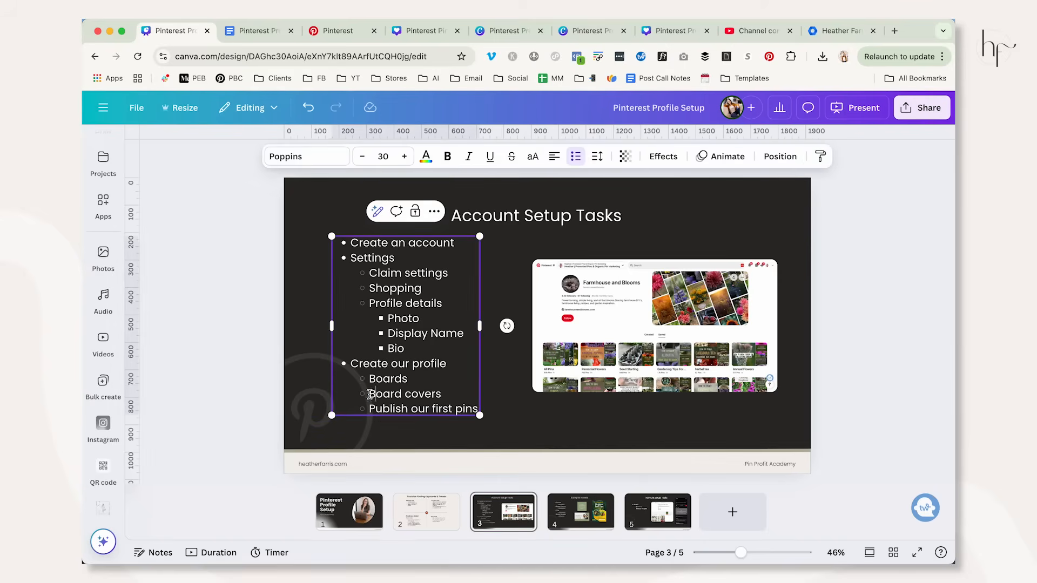
pyautogui.moveTo(373, 396); pyautogui.dragTo(460, 393)
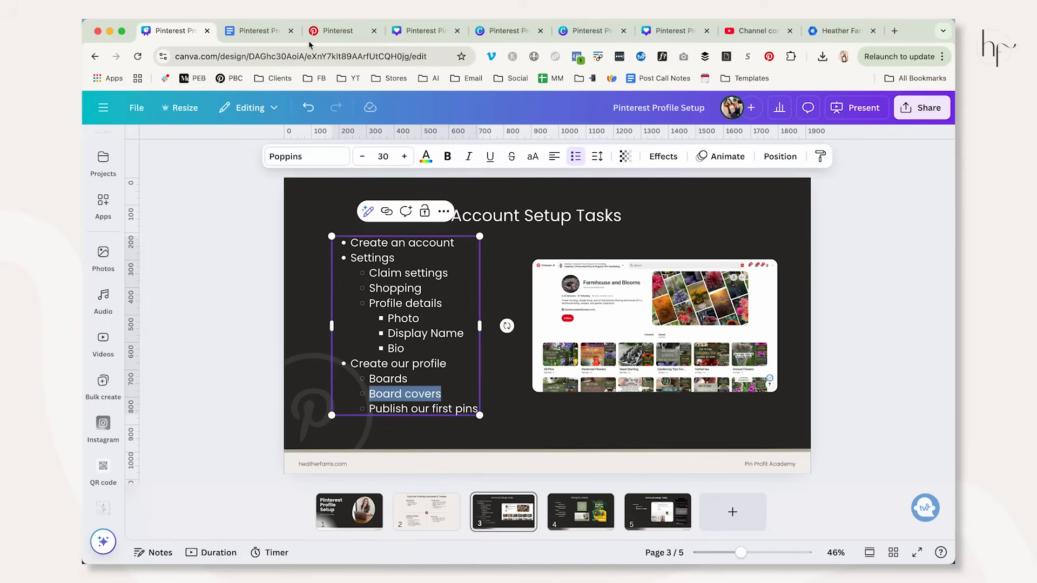
pyautogui.click(345, 31)
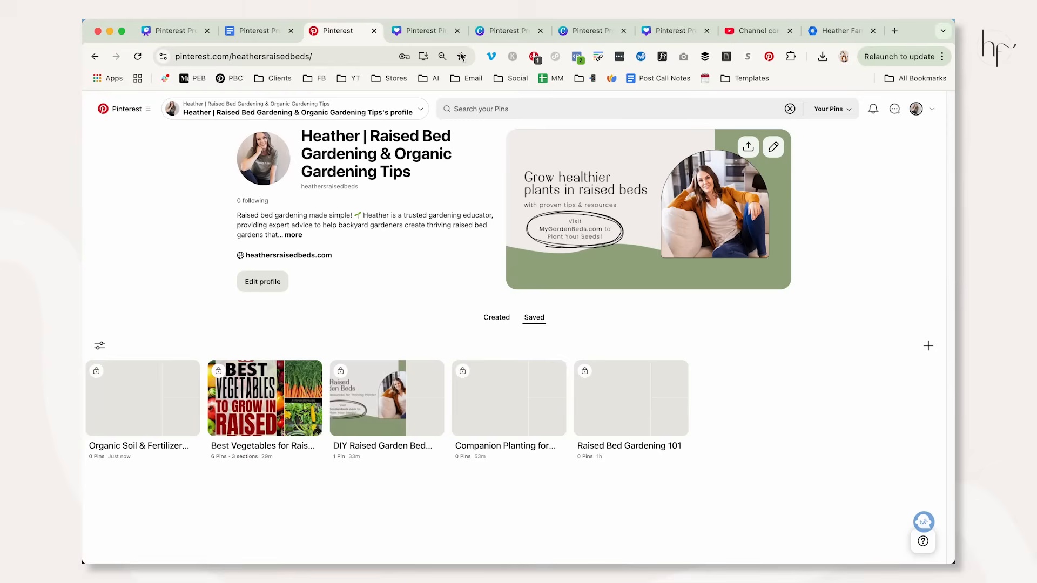
pyautogui.click(502, 31)
pyautogui.click(583, 31)
pyautogui.click(669, 30)
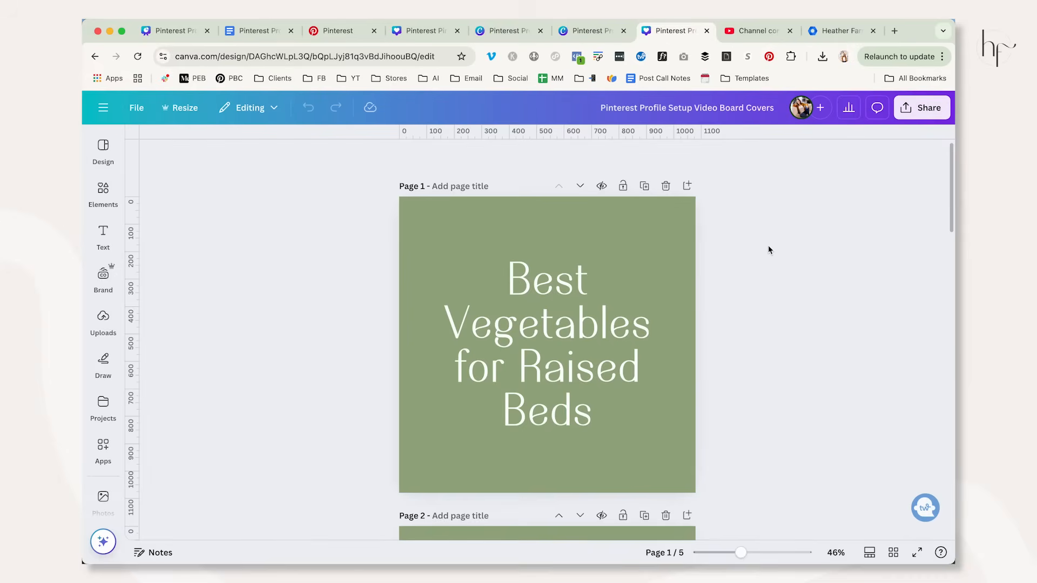
# Check the board cover dimensions on the Sizing for Assets slide and return to the board cover designs.
pyautogui.click(177, 32)
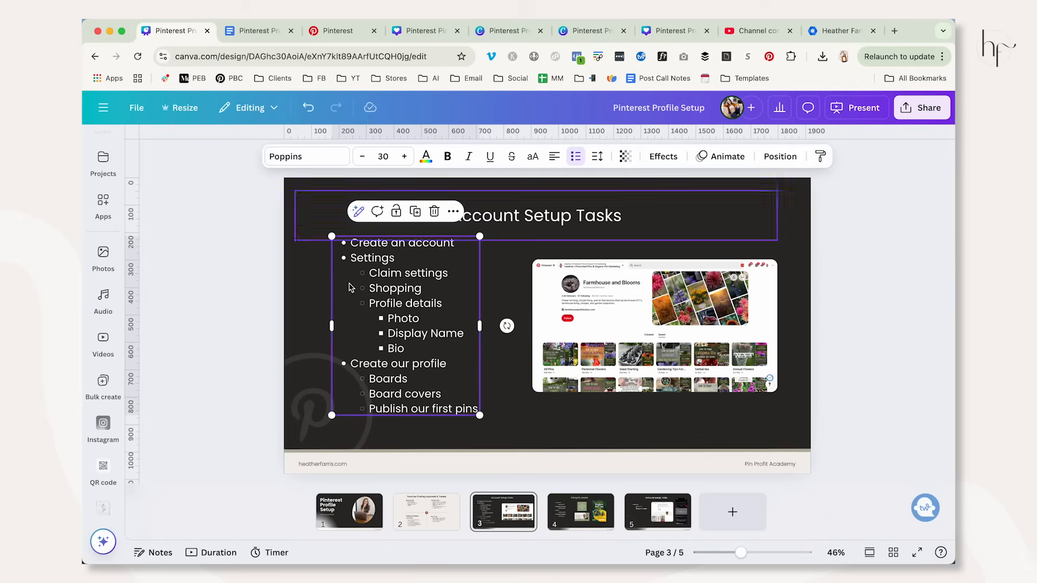
pyautogui.click(585, 506)
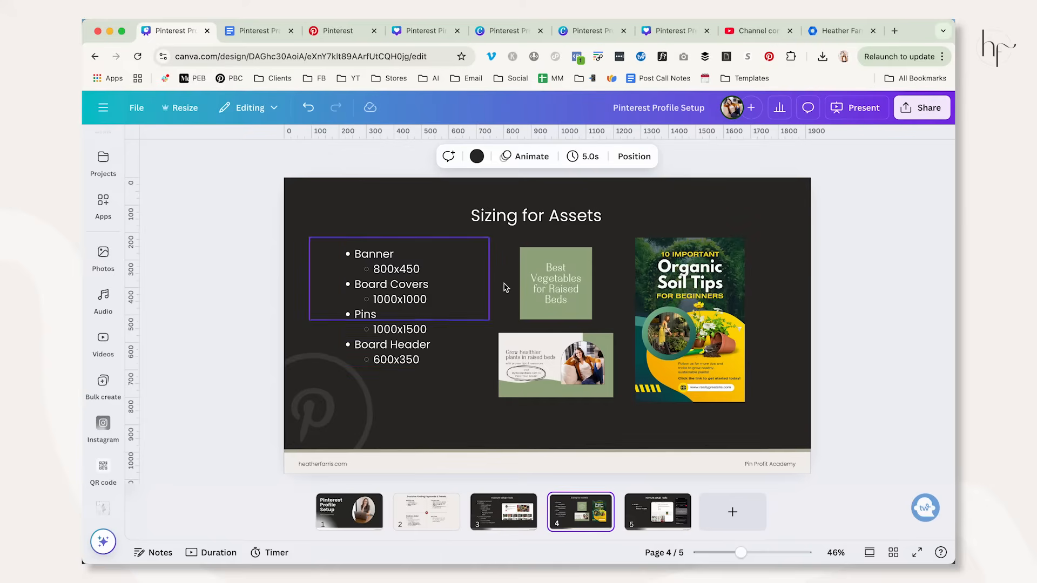
pyautogui.click(655, 34)
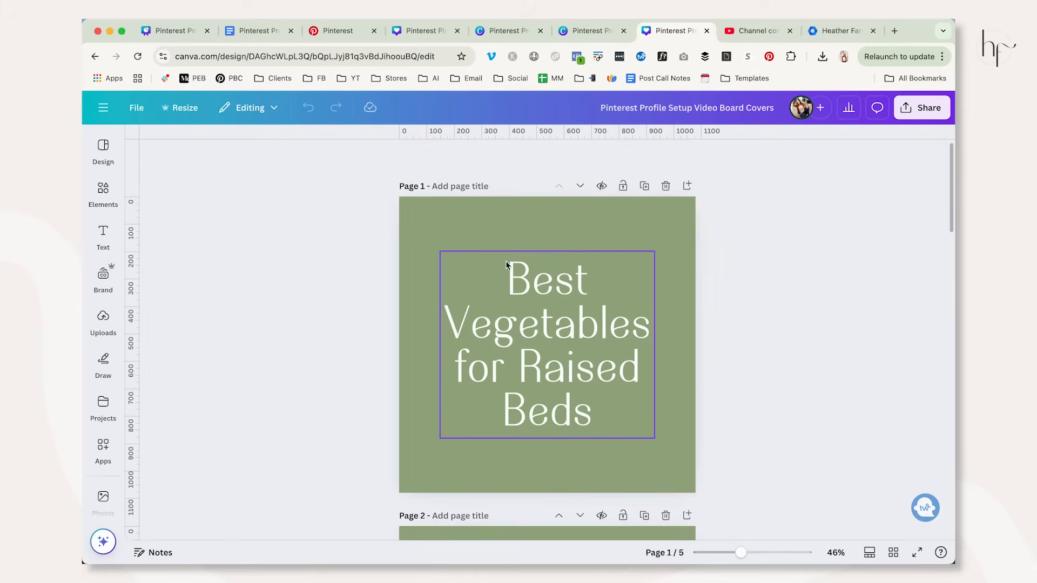
# Open Pinterest's Create Pin tool and upload the "Best Vegetables for Raised Beds" cover image as a Pin draft.
pyautogui.click(338, 30)
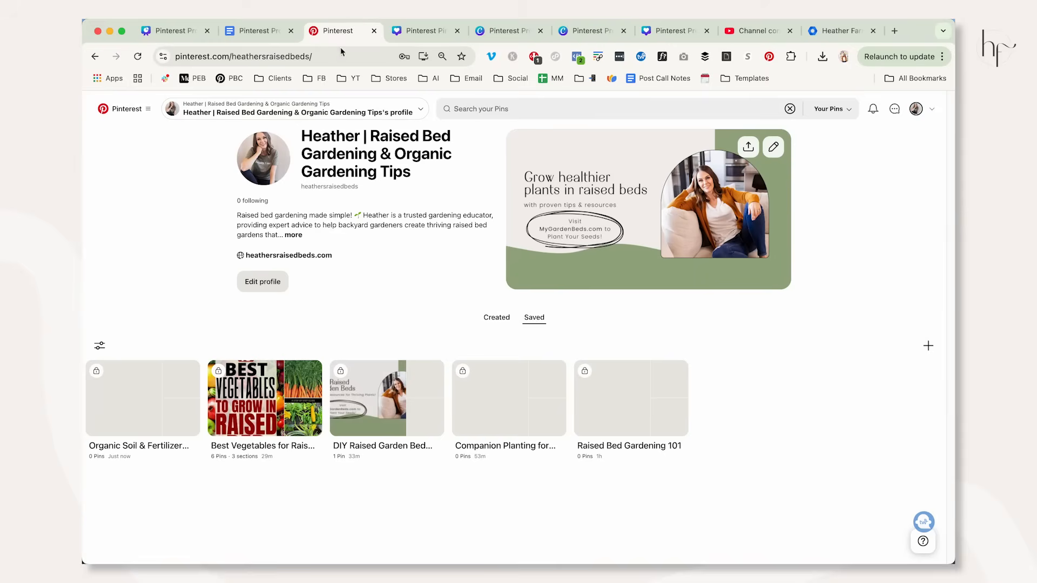
pyautogui.click(134, 112)
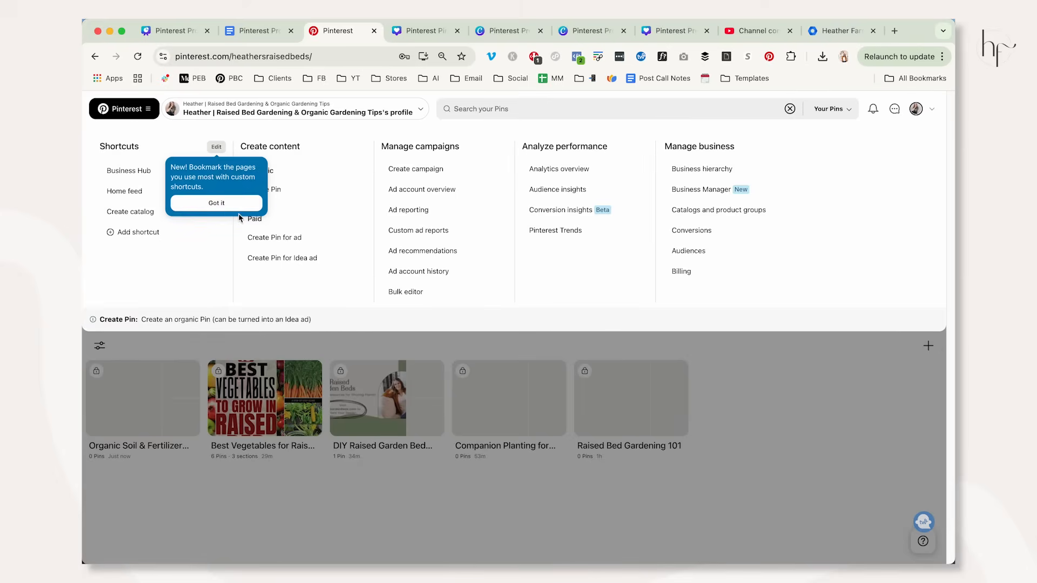
pyautogui.click(273, 193)
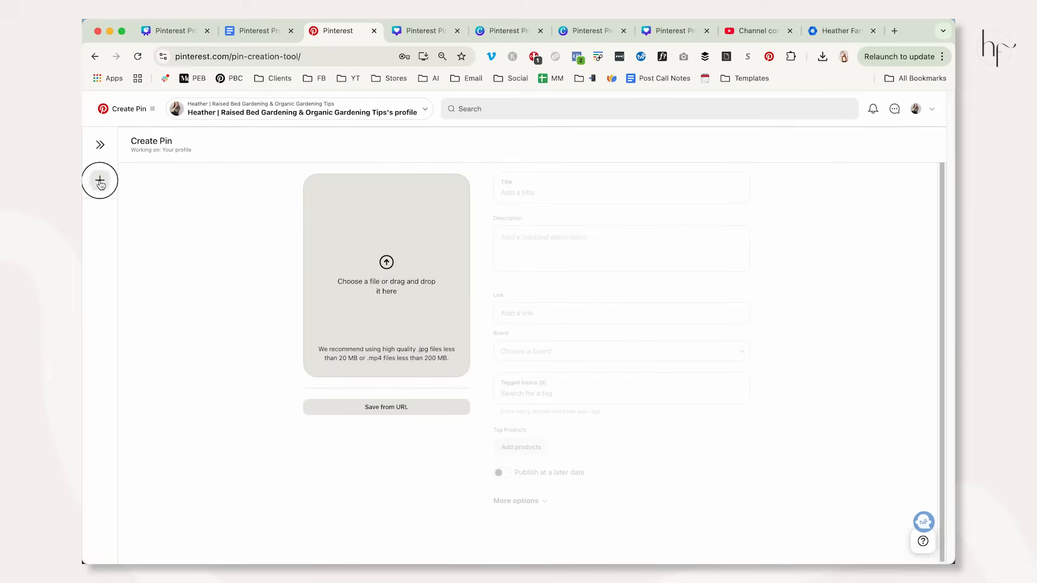
pyautogui.click(135, 538)
pyautogui.doubleClick(696, 154)
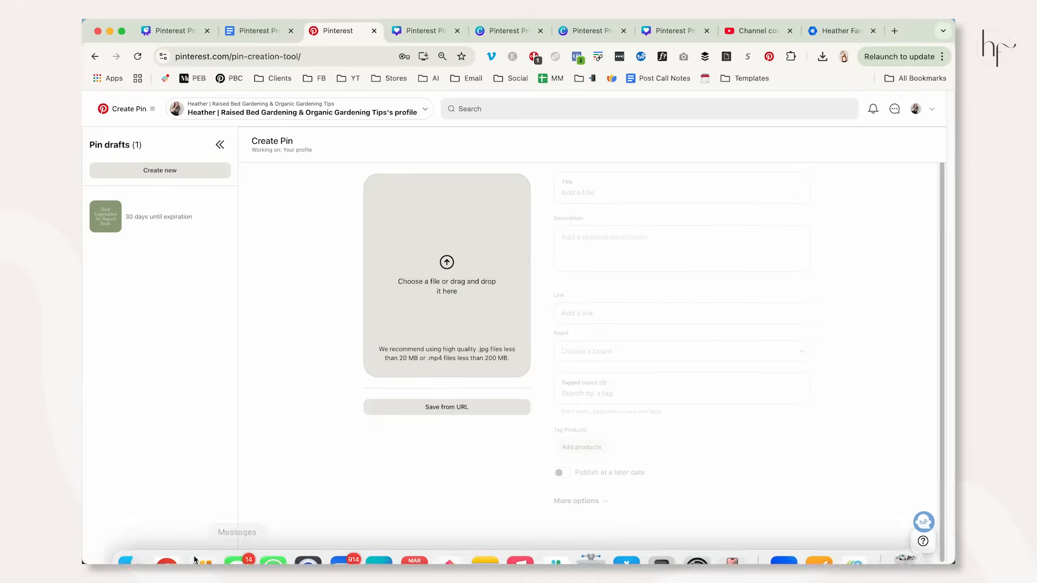
# Create new Pin drafts from the "DIY Raised Garden Bed Ideas" image and the remaining board cover images.
pyautogui.click(127, 536)
pyautogui.moveTo(462, 148); pyautogui.dragTo(451, 362)
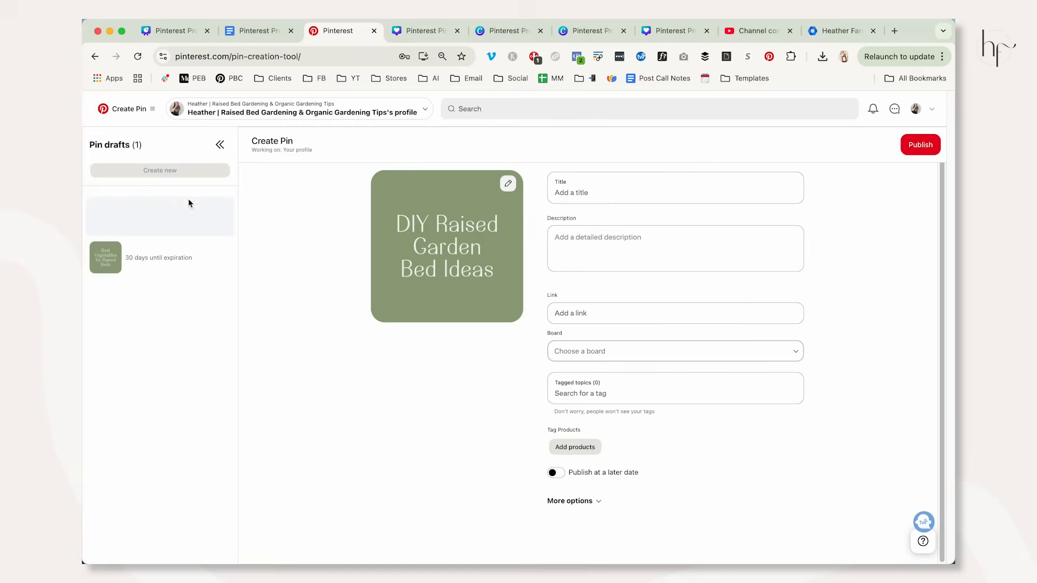
pyautogui.click(157, 169)
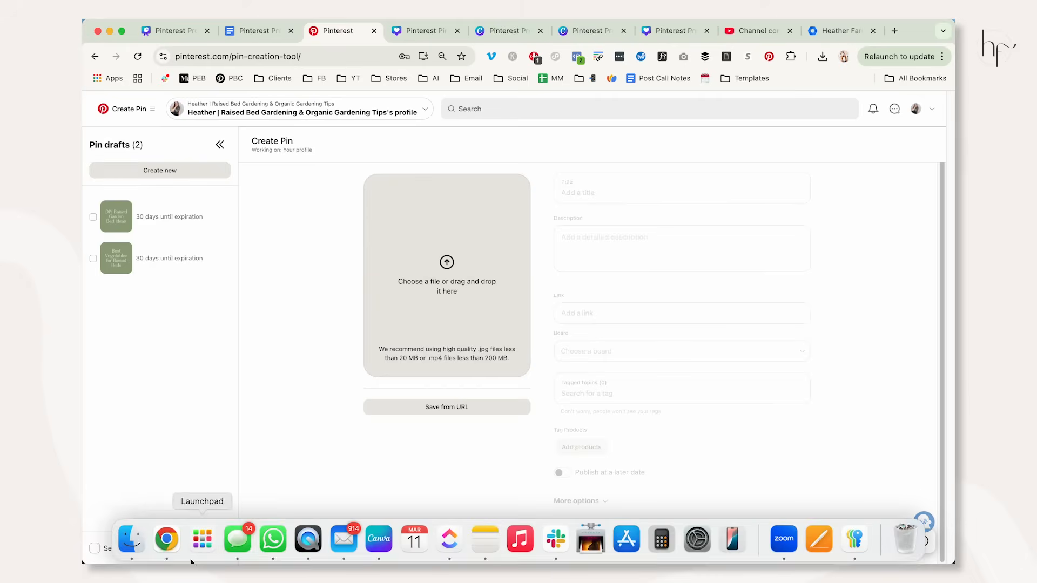
pyautogui.click(130, 537)
pyautogui.click(521, 161)
pyautogui.moveTo(521, 160); pyautogui.dragTo(447, 363)
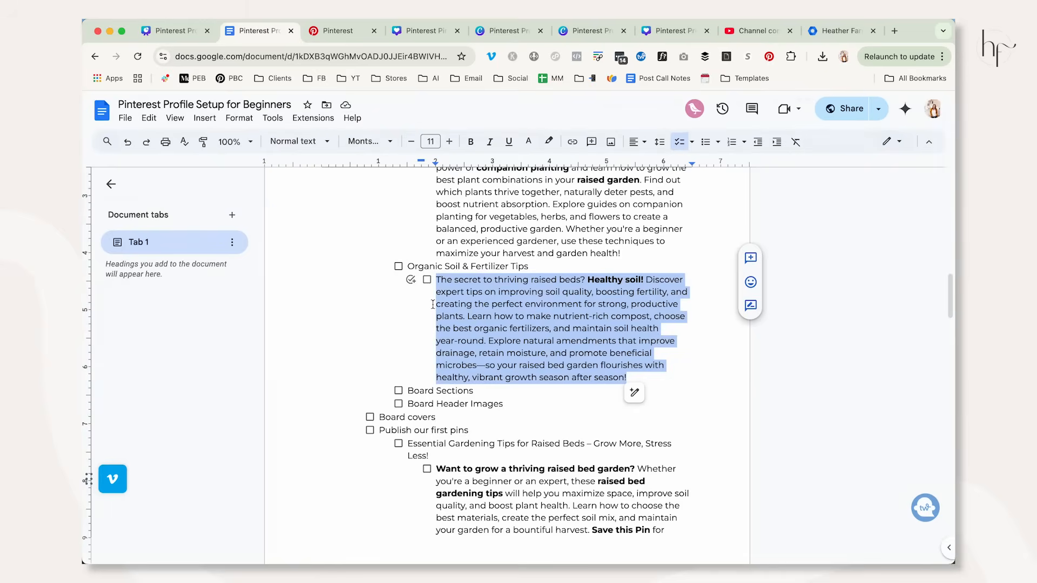
# Copy "Raised Bed Gardening 101" from the Google Docs outline into the title of the matching Pinterest Pin draft.
pyautogui.scroll(15, 448, 335)
pyautogui.scroll(2, 431, 295)
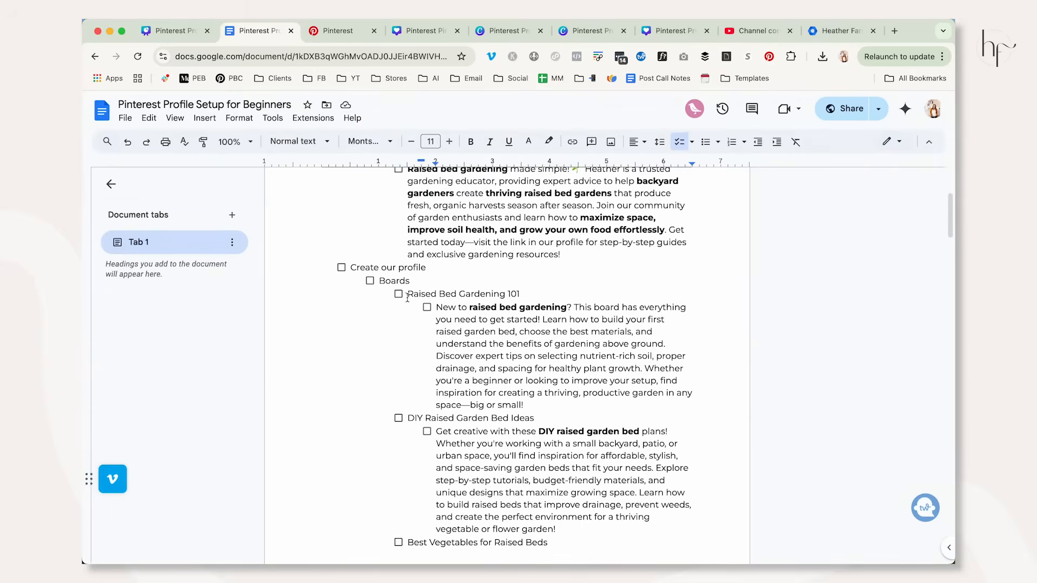
pyautogui.moveTo(409, 294); pyautogui.dragTo(521, 290)
pyautogui.hotkey('ctrl', 'c')
pyautogui.click(332, 31)
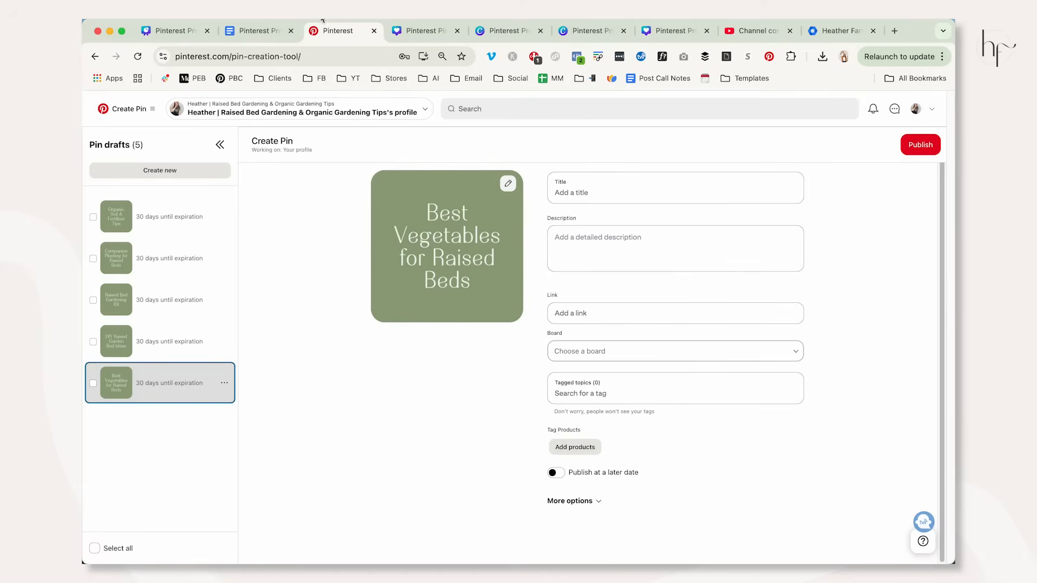
pyautogui.click(252, 31)
pyautogui.click(330, 34)
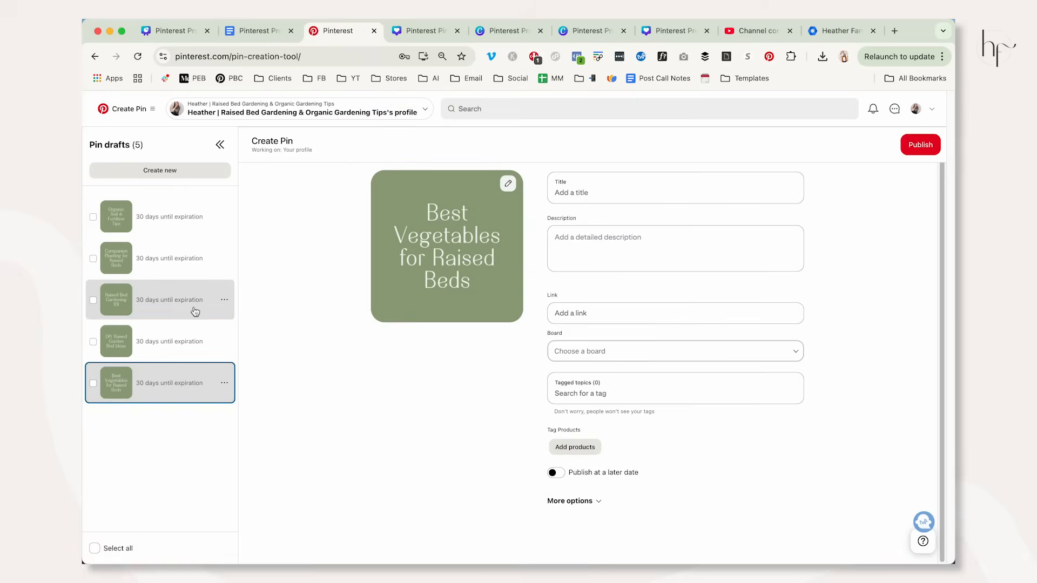
pyautogui.click(213, 298)
pyautogui.click(608, 193)
pyautogui.hotkey('ctrl', 'v')
# Copy the Raised Bed Gardening 101 board description from the Google Docs outline into the Pin draft's description.
pyautogui.click(648, 248)
pyautogui.click(253, 30)
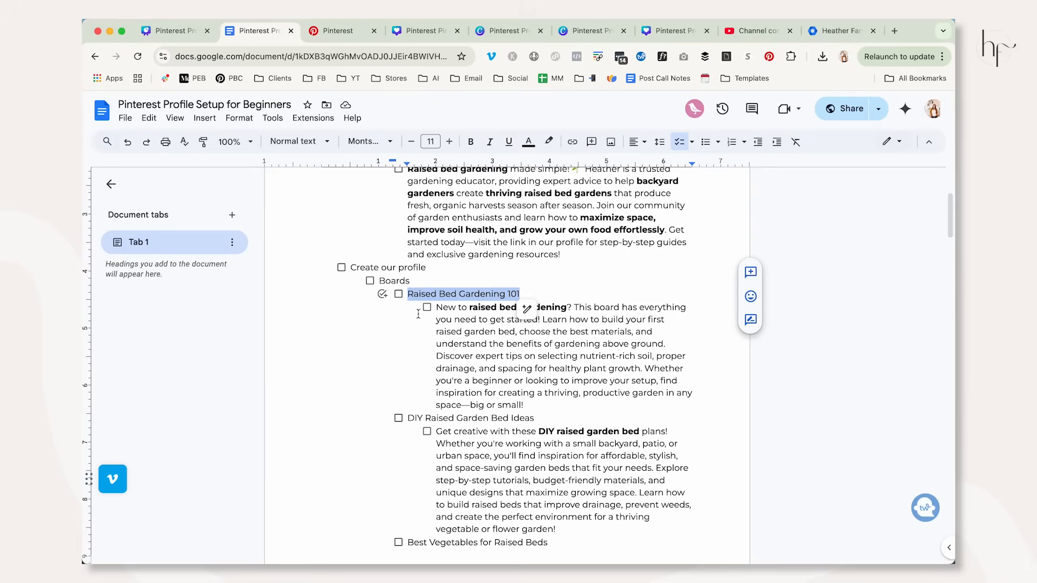
pyautogui.moveTo(436, 308); pyautogui.dragTo(528, 406)
pyautogui.hotkey('ctrl', 'c')
pyautogui.click(328, 34)
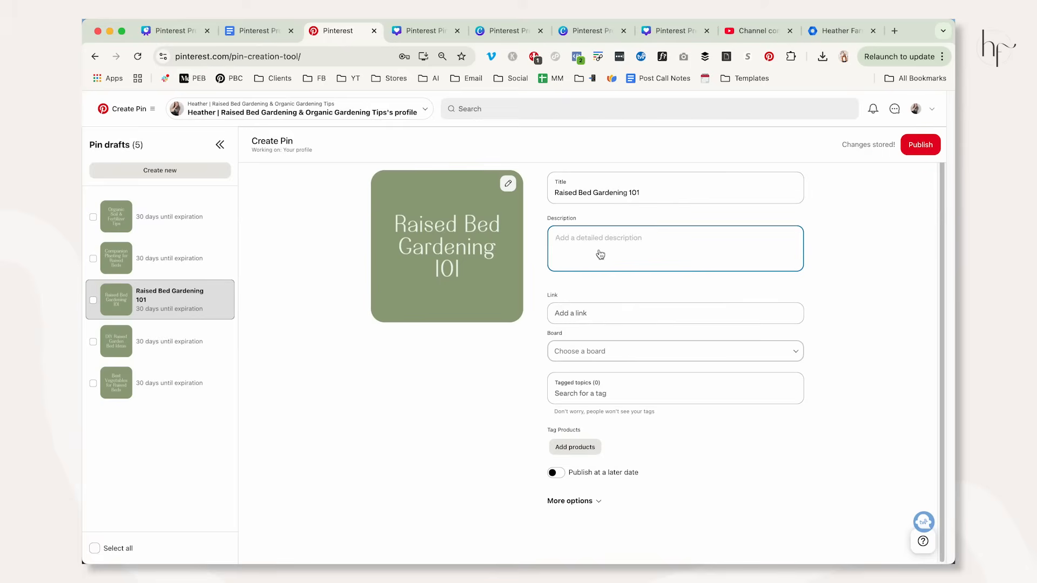
pyautogui.hotkey('ctrl', 'v')
# Set the Pin's link to heathersraisedbeds.com and assign it to the "Raised Bed Gardening 101" board.
pyautogui.click(602, 346)
pyautogui.write('heather')
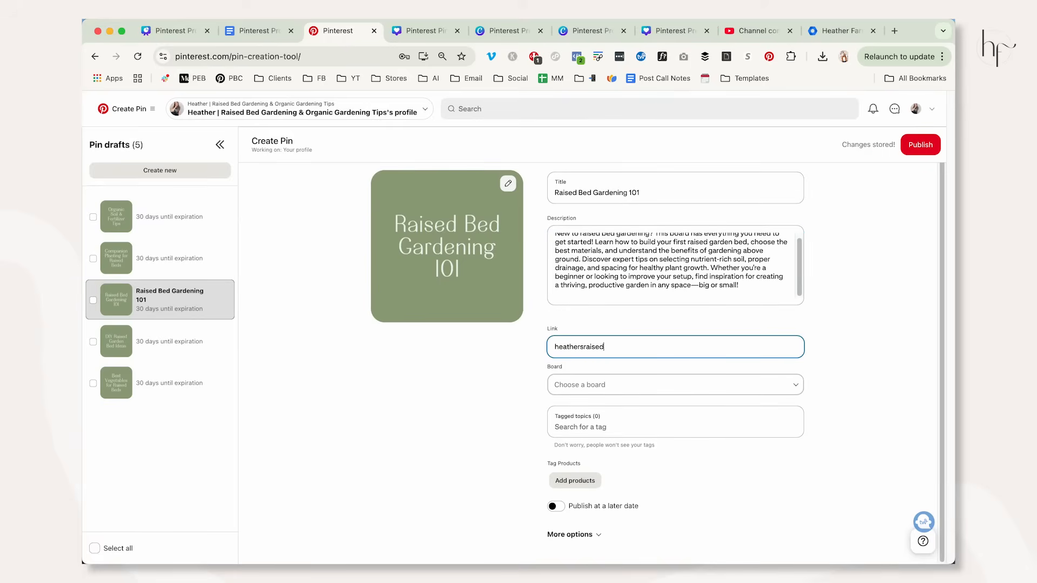
pyautogui.press('Tab')
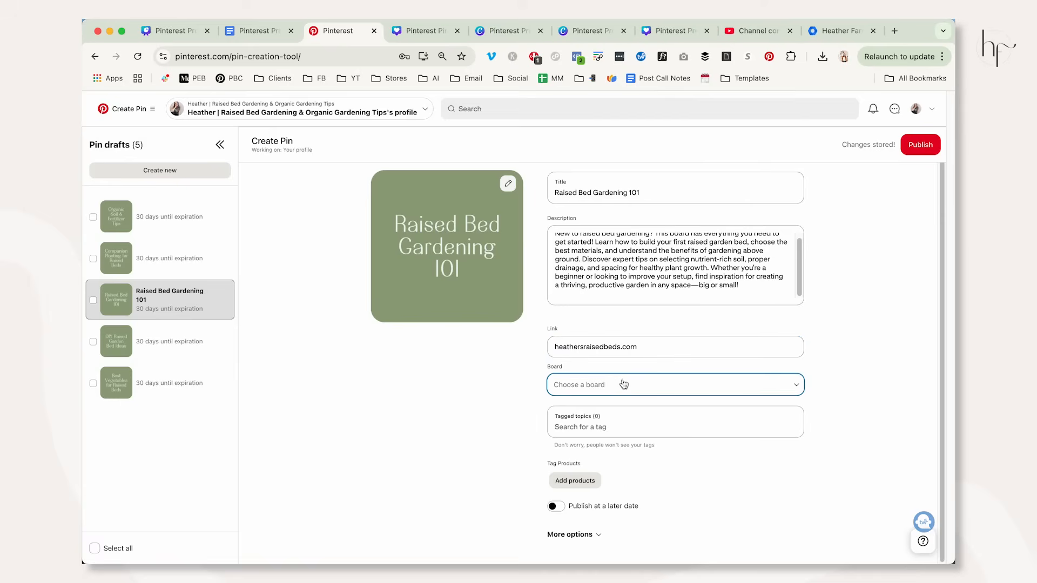
pyautogui.click(623, 385)
pyautogui.write('rai')
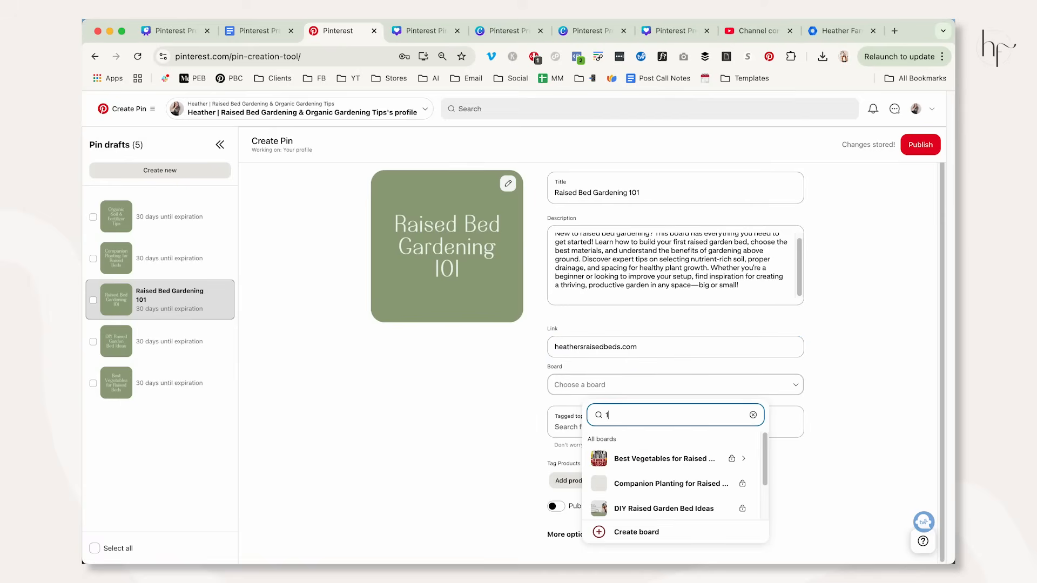
pyautogui.click(683, 447)
# Tag the Pin with Raised Garden Bed, Raised Garden, Raised Bed and Square Foot Gardening, and publish it.
pyautogui.click(607, 427)
pyautogui.write('raised')
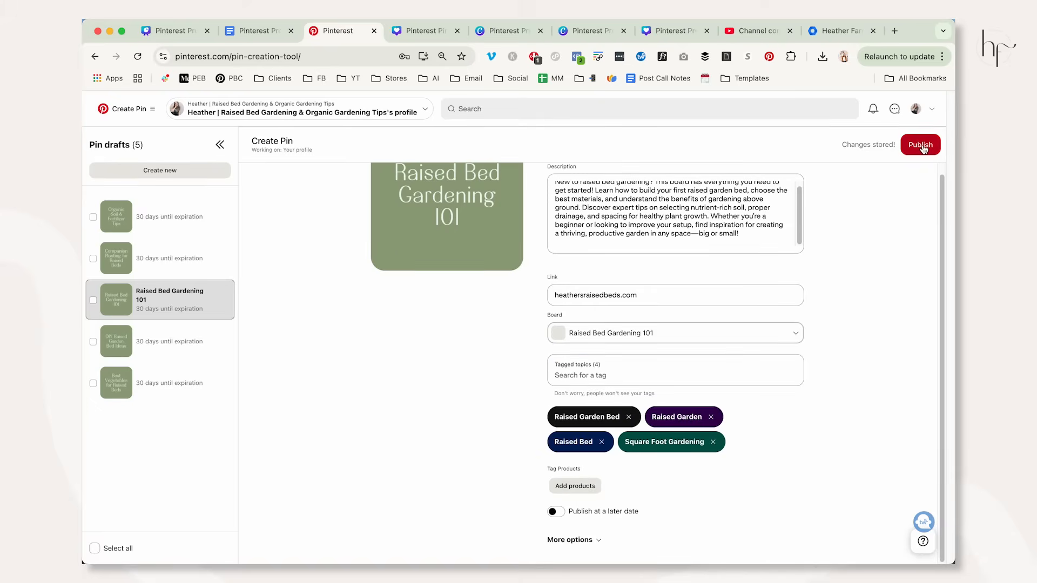
pyautogui.click(922, 147)
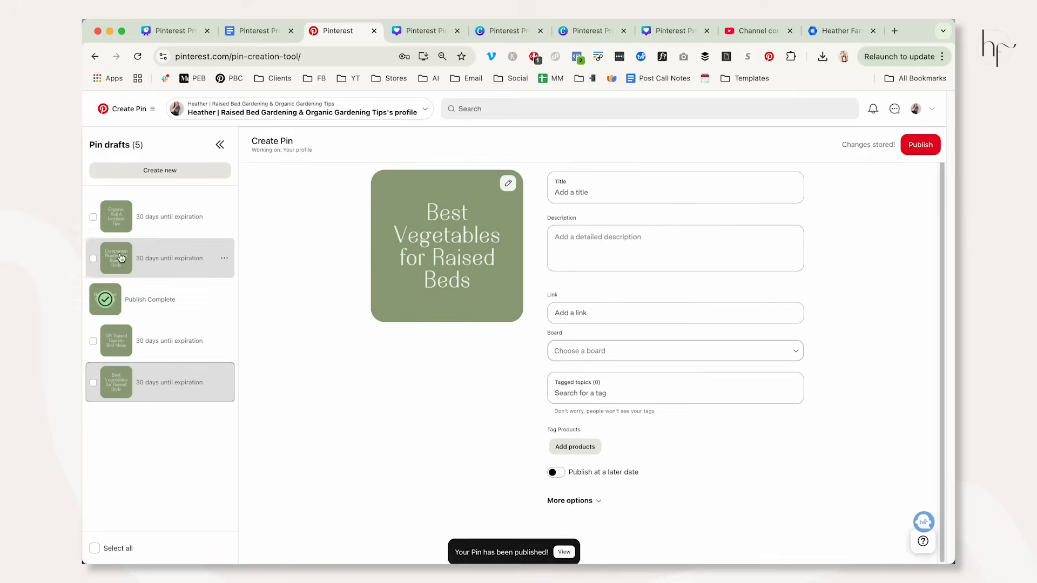
# Complete the remaining cover Pin drafts using the Google Docs outline and publish them, ending with "Best Vegetables for Raised Beds".
pyautogui.click(150, 217)
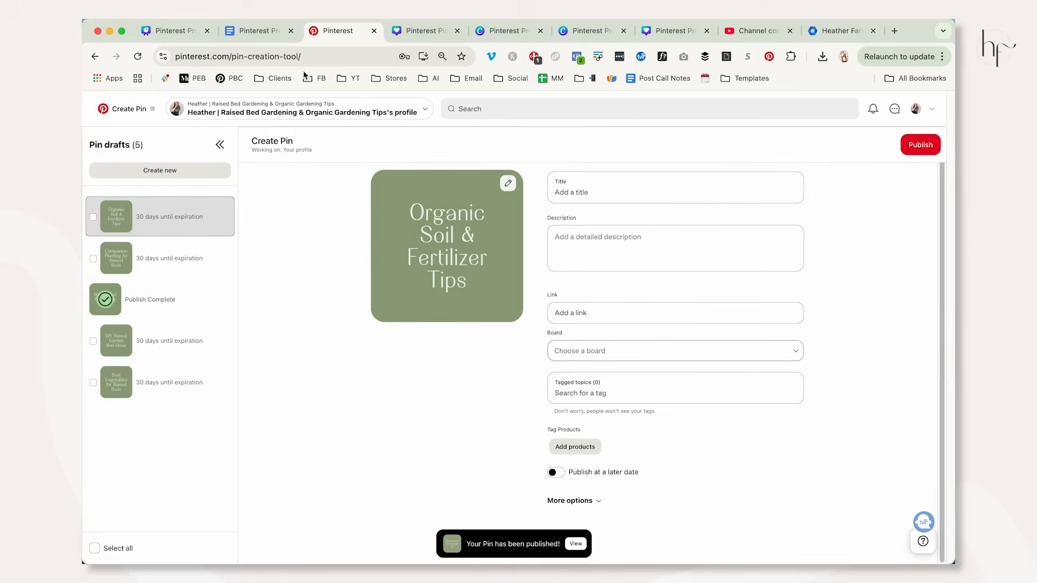
pyautogui.click(249, 30)
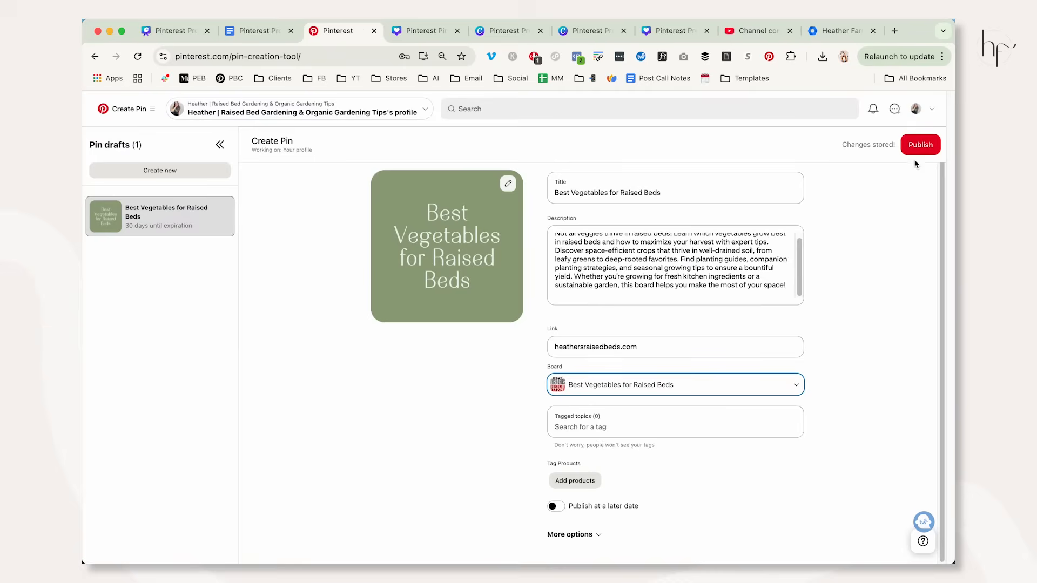
pyautogui.click(915, 144)
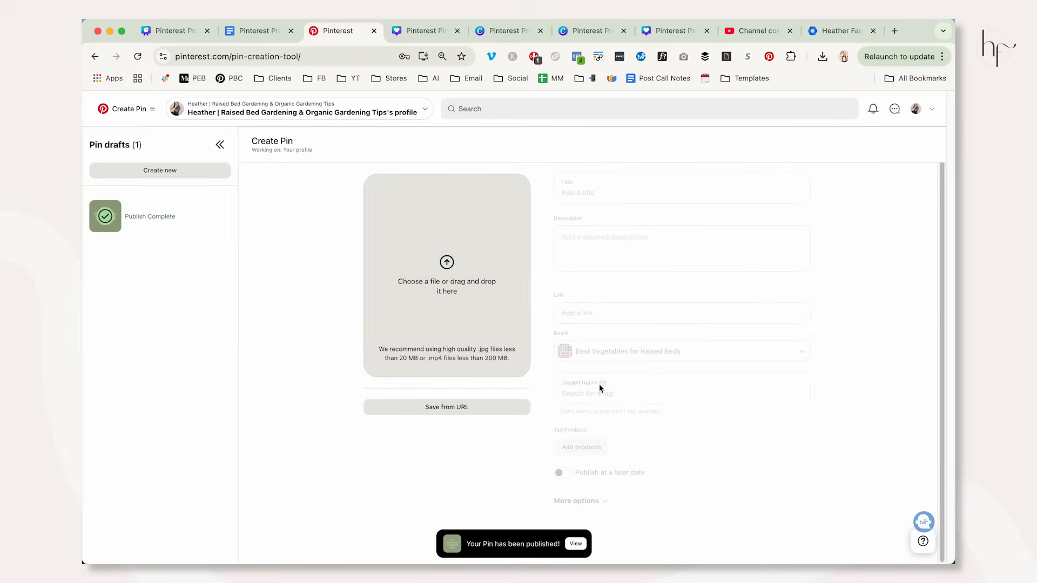
# From the profile's saved boards, set the matching cover Pin as the "Organic Soil & Fertilizer Tips" board's cover and save the board.
pyautogui.click(916, 109)
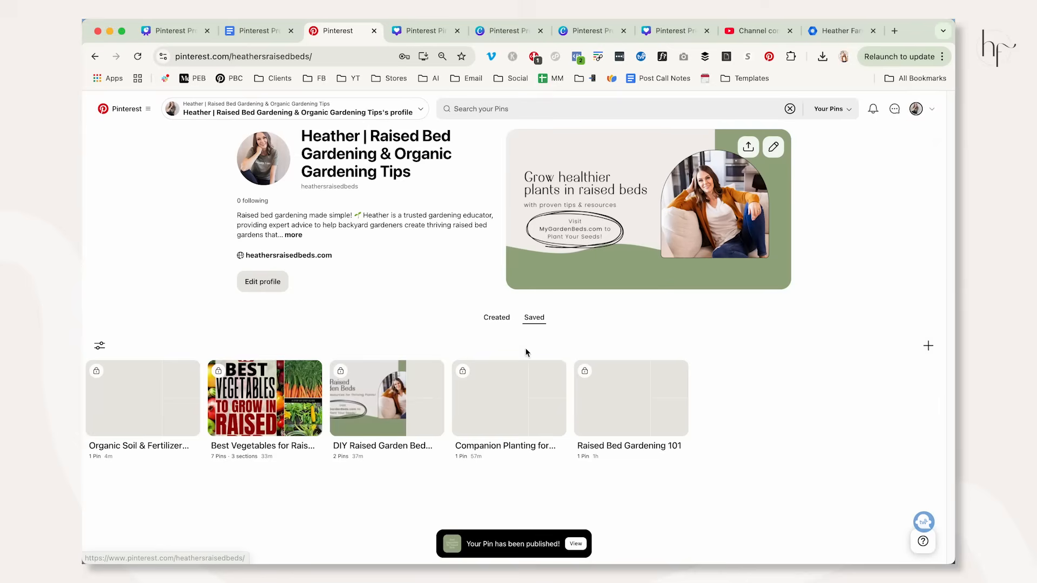
pyautogui.click(534, 318)
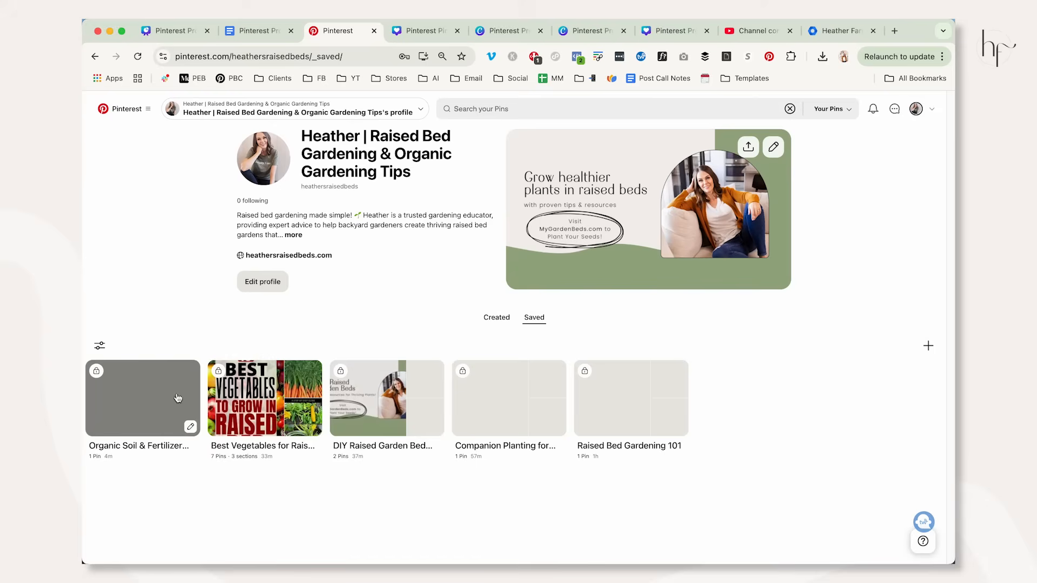
pyautogui.click(191, 426)
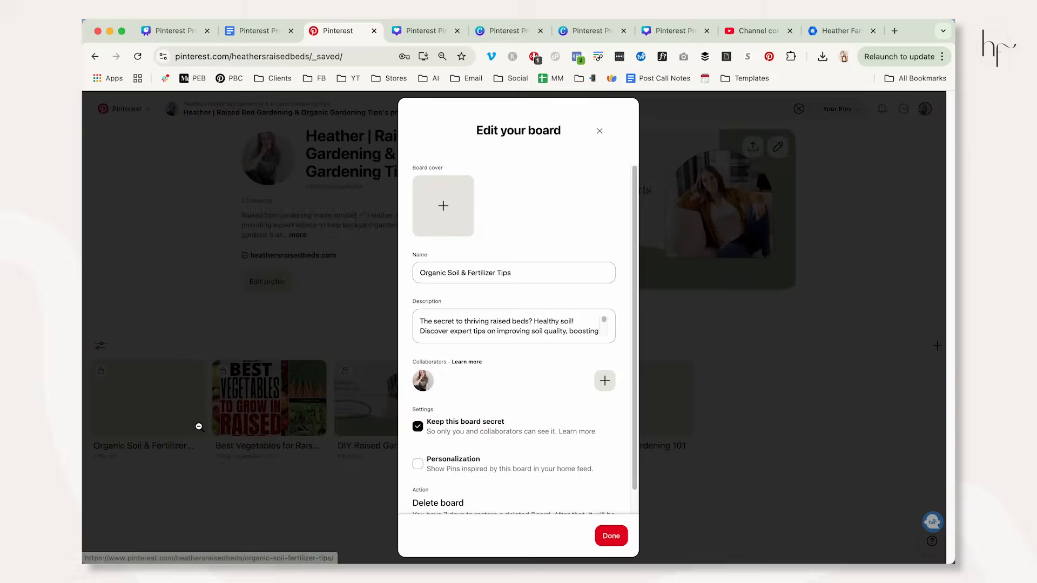
pyautogui.click(440, 210)
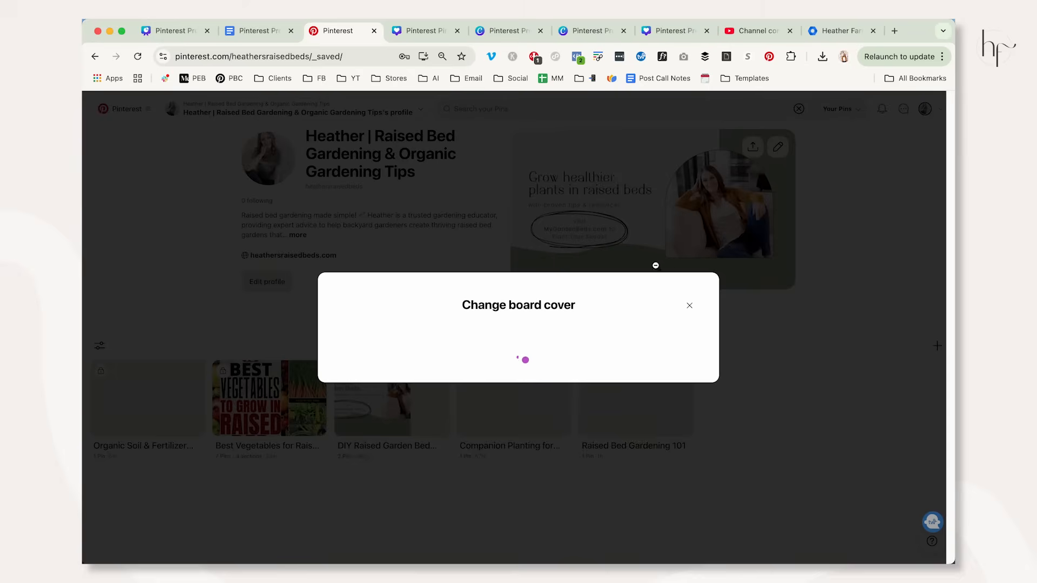
pyautogui.click(689, 305)
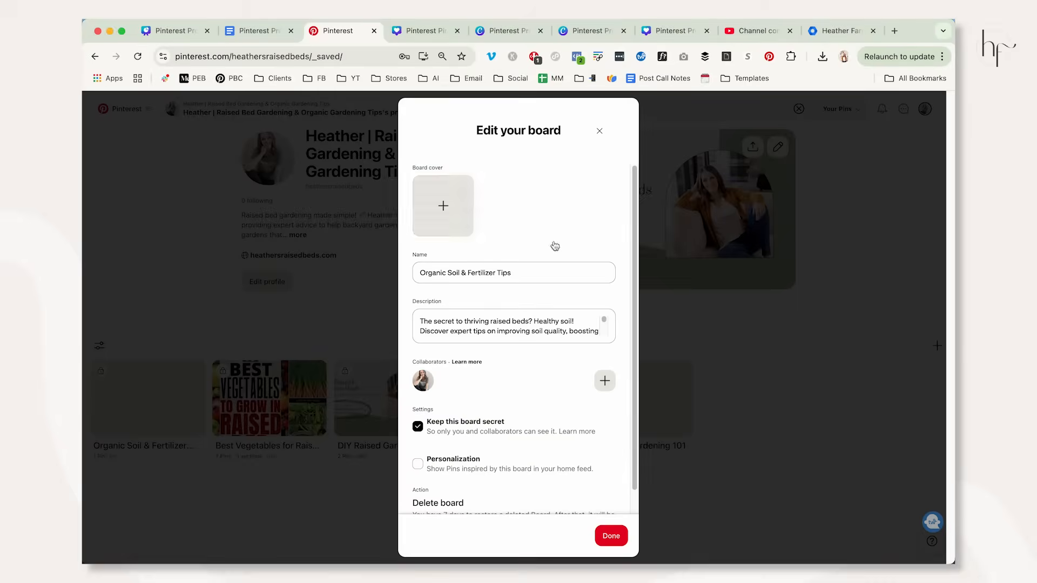
pyautogui.click(436, 210)
pyautogui.click(362, 357)
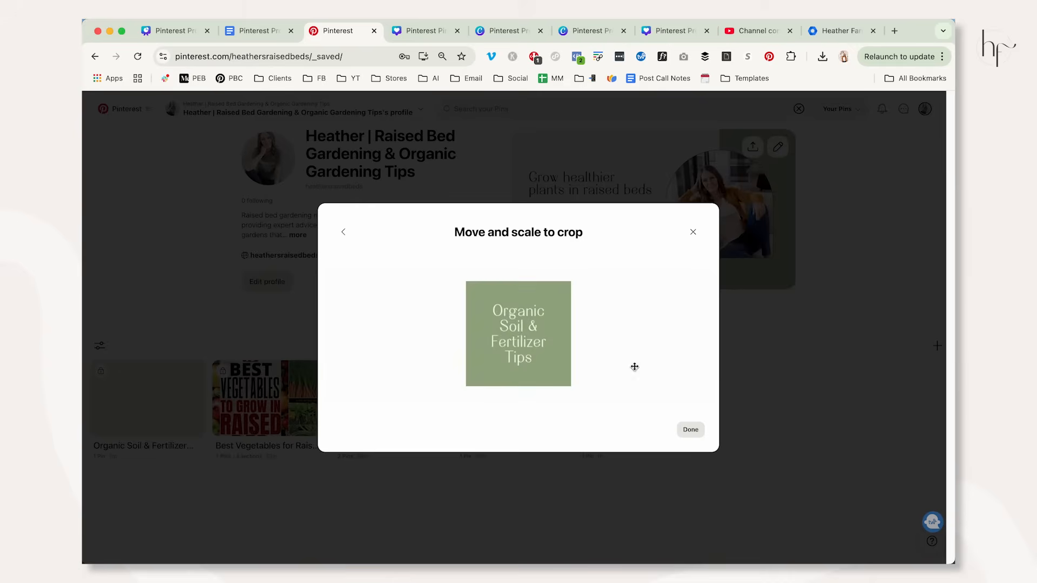
pyautogui.click(690, 429)
pyautogui.click(621, 537)
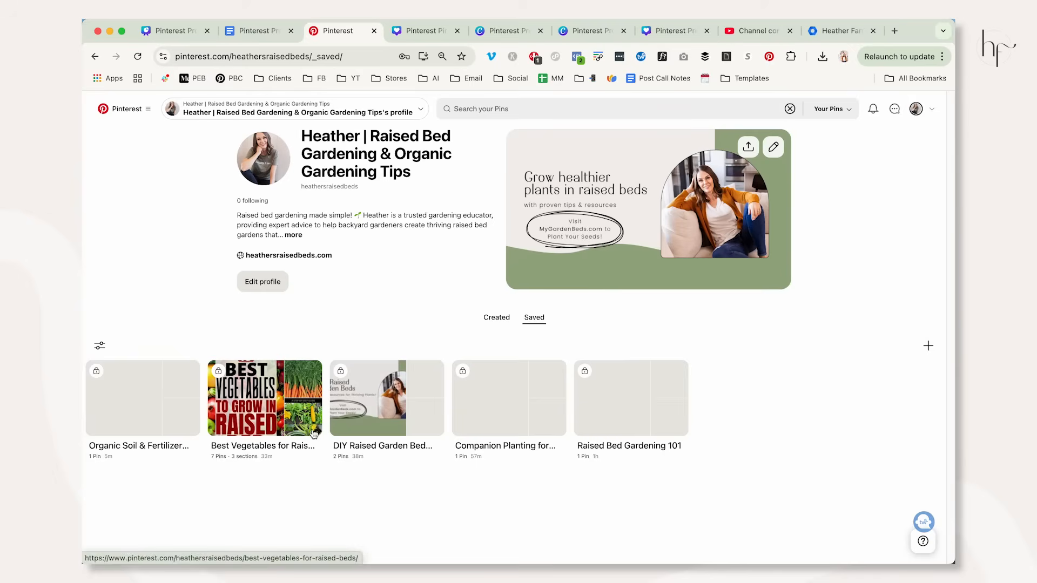
# Set the matching title Pin as the "Best Vegetables for Raised Beds" board's cover and save the board.
pyautogui.click(312, 428)
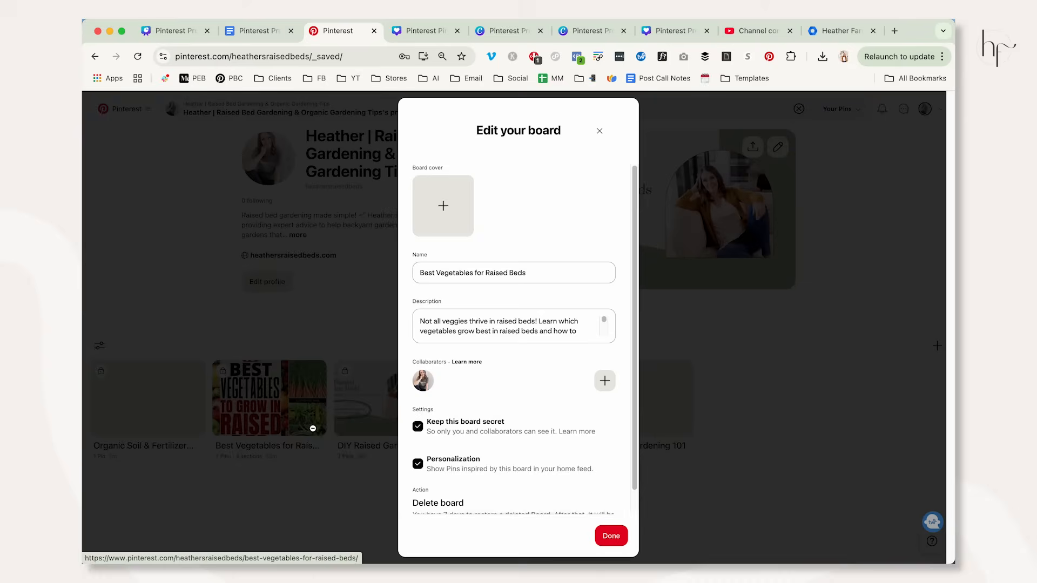
pyautogui.click(442, 205)
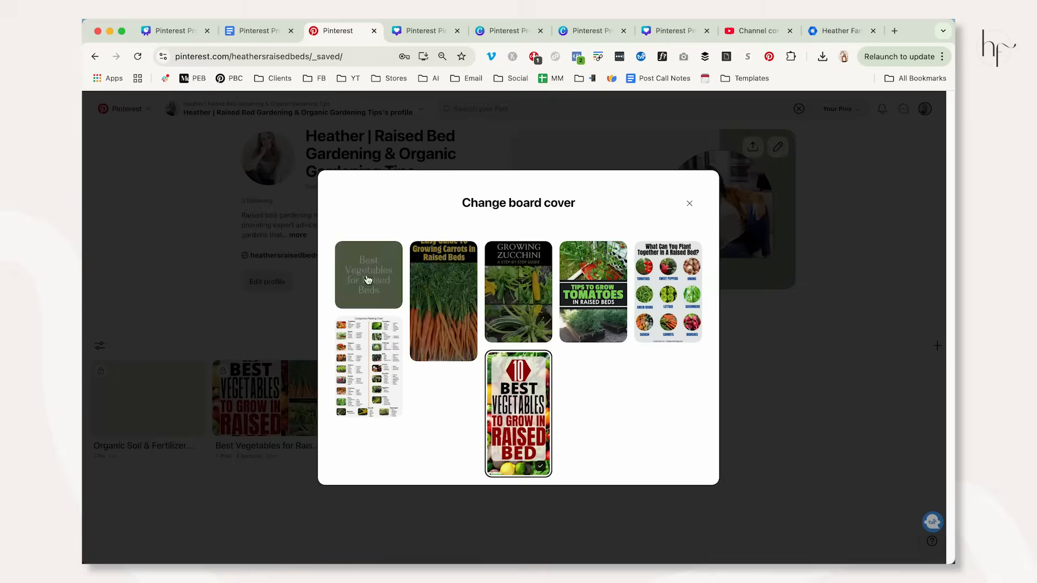
pyautogui.click(362, 272)
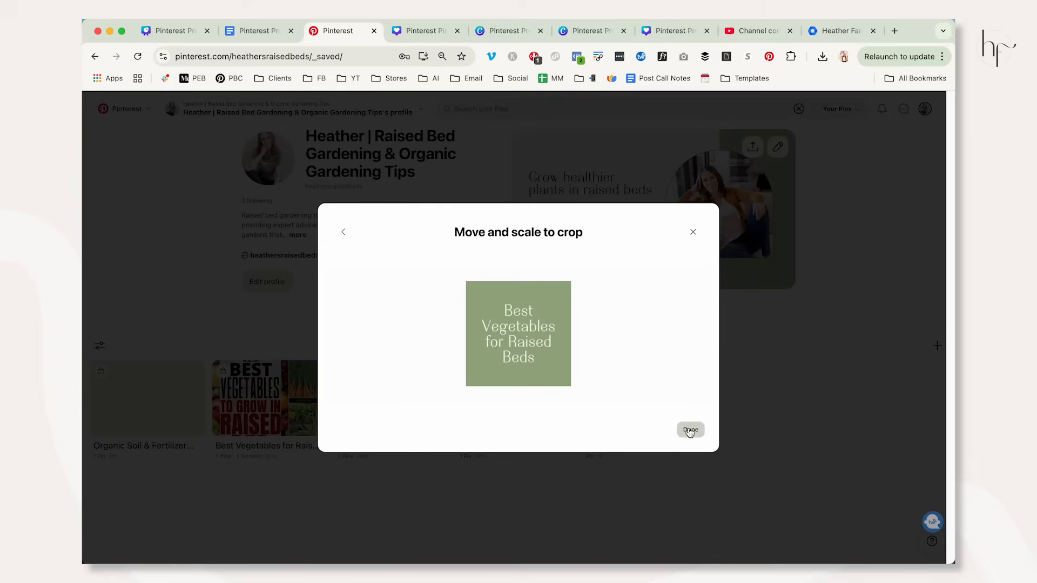
pyautogui.click(690, 430)
pyautogui.click(611, 536)
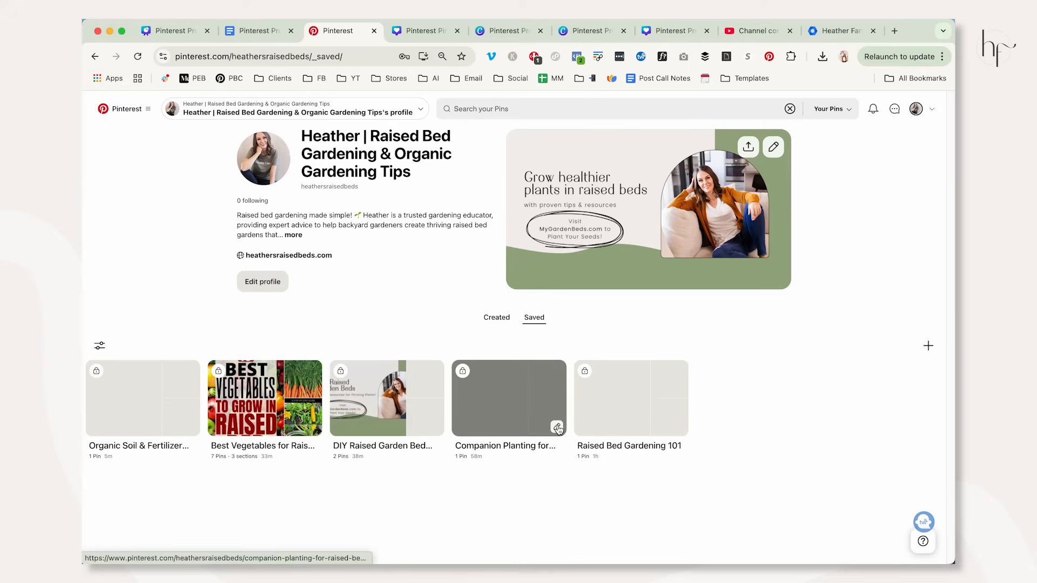
# Set the matching title Pin as the "Companion Planting for Raised Beds" board's cover and save the board.
pyautogui.click(557, 428)
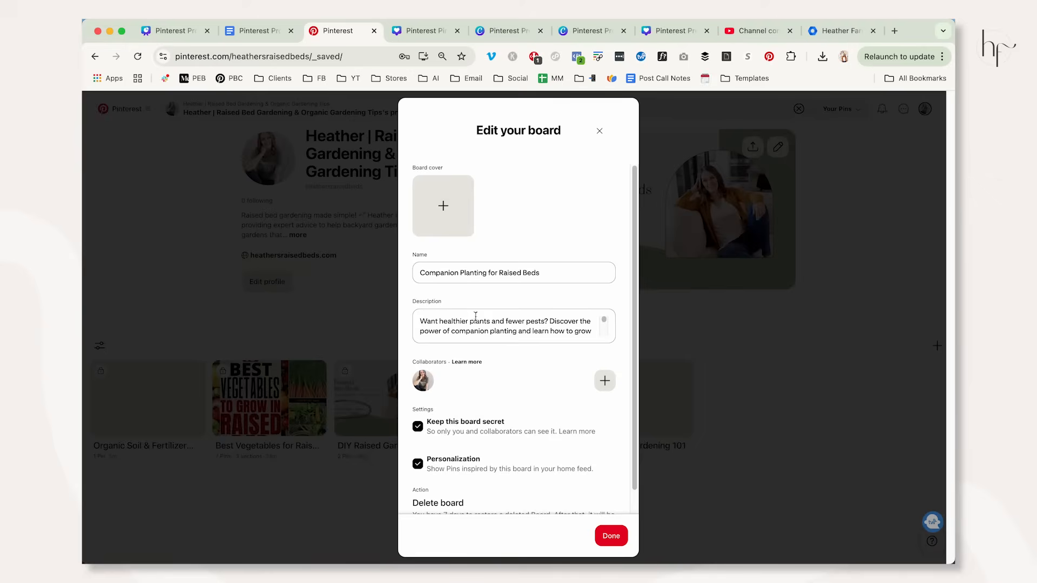
pyautogui.click(475, 208)
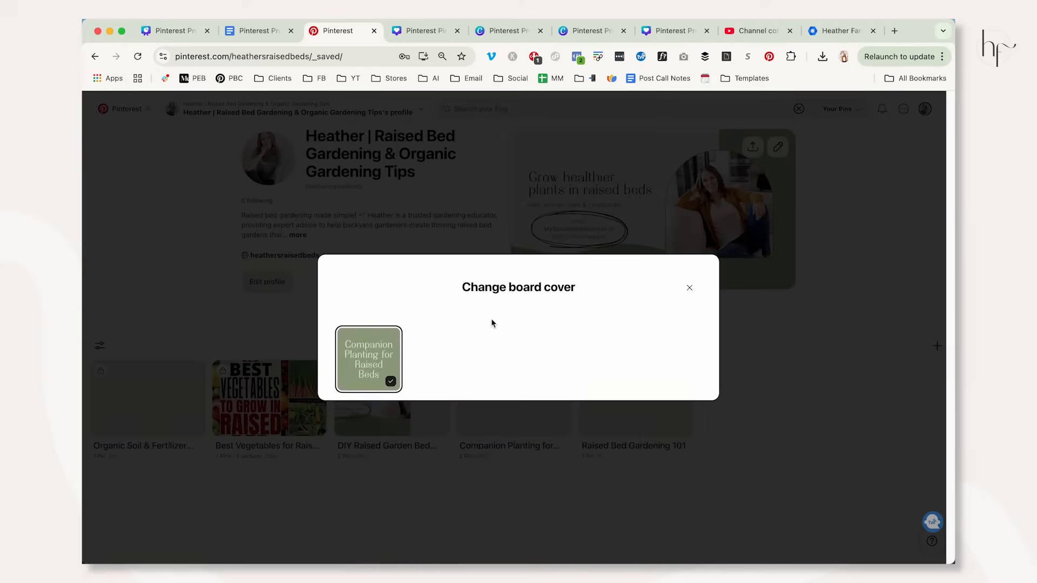
pyautogui.click(369, 359)
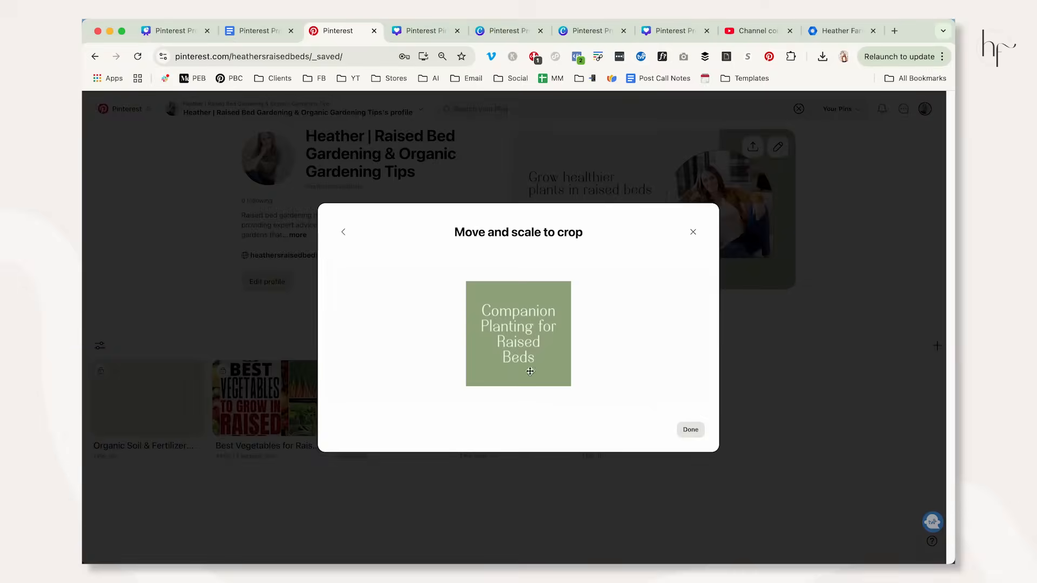
pyautogui.click(690, 430)
pyautogui.click(610, 536)
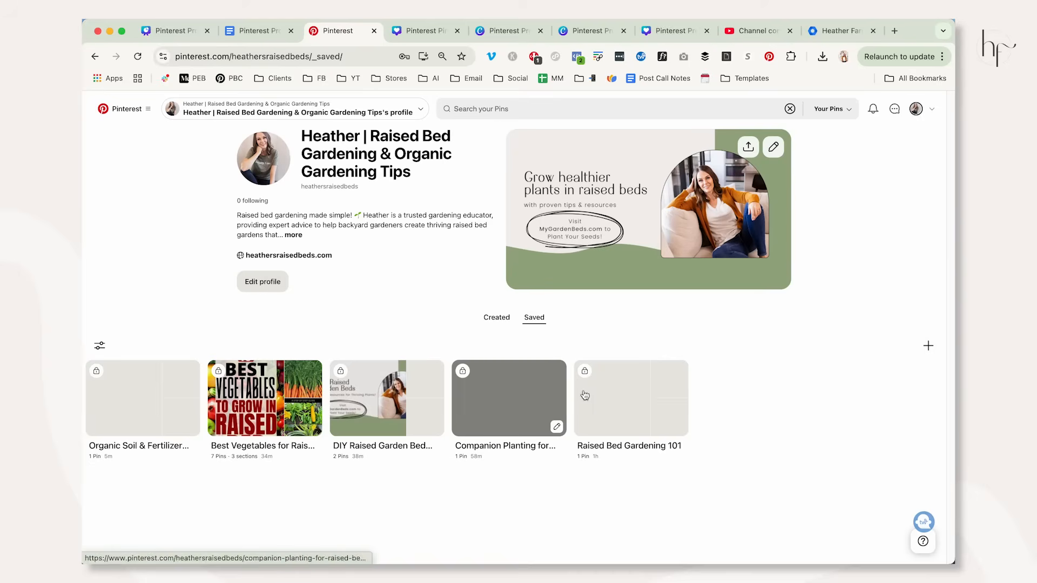
# Set the matching title Pin as the "Raised Bed Gardening 101" board's cover and save the board.
pyautogui.click(682, 428)
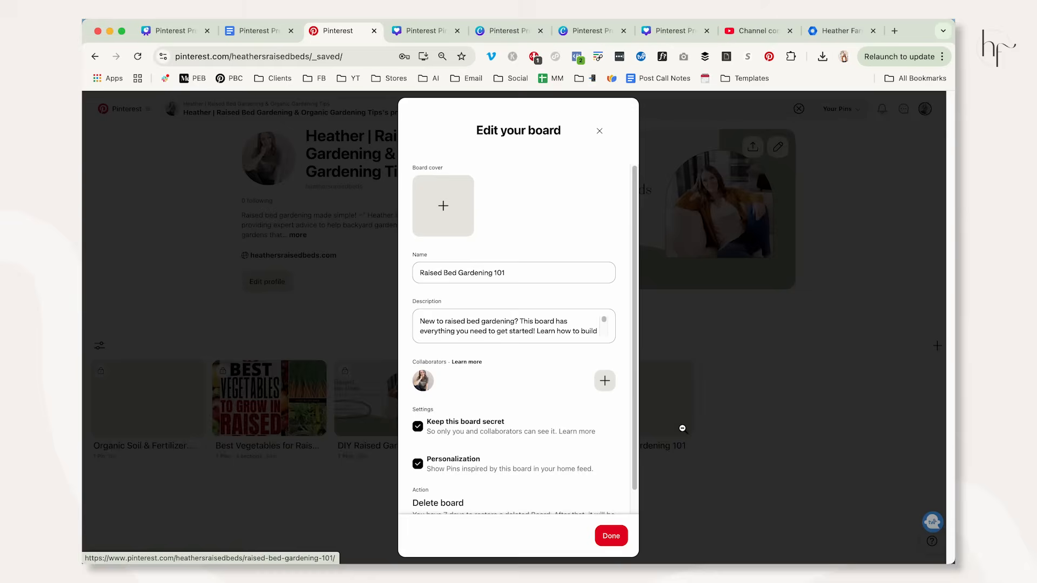
pyautogui.click(447, 217)
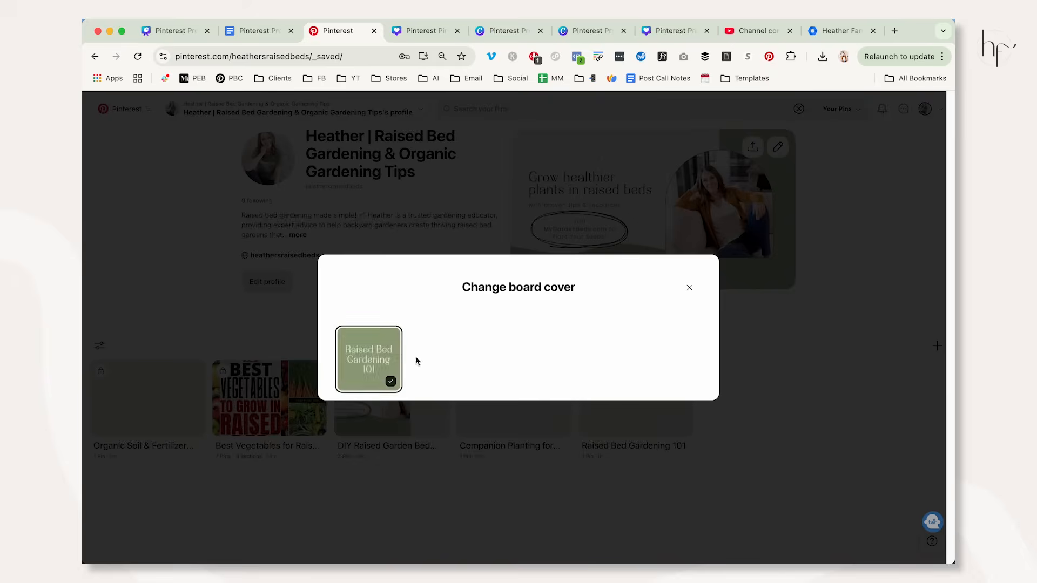
pyautogui.click(373, 360)
pyautogui.click(690, 431)
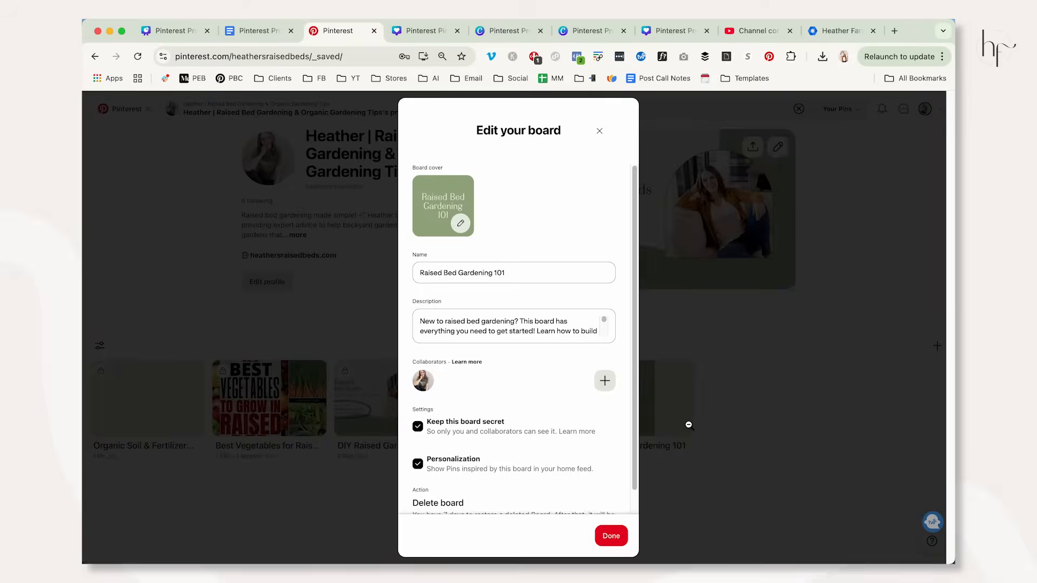
pyautogui.click(613, 534)
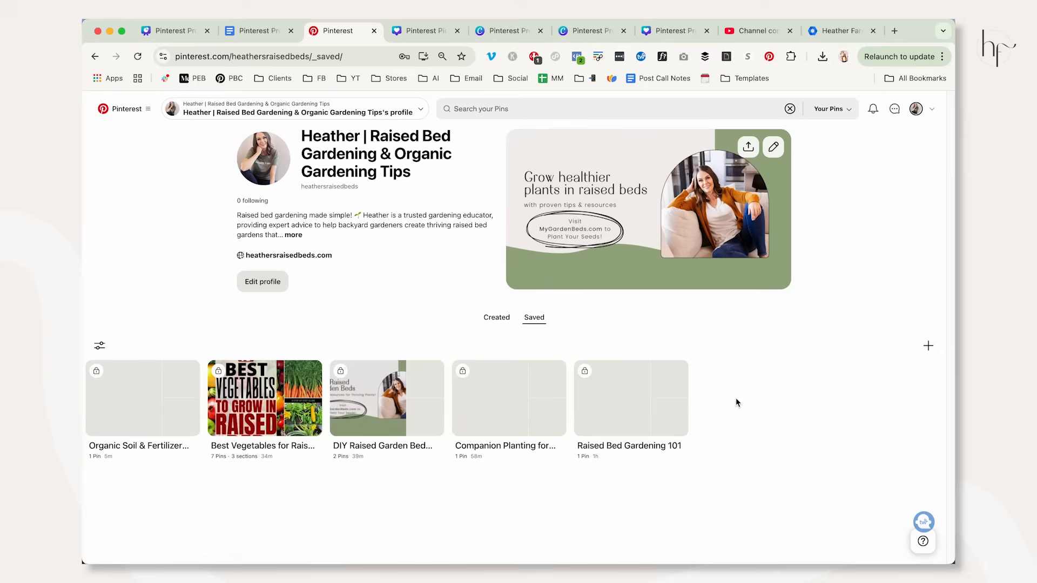
# Review the "Account Setup Tasks" slide in the Canva presentation and read the full bio on the Pinterest profile.
pyautogui.click(167, 32)
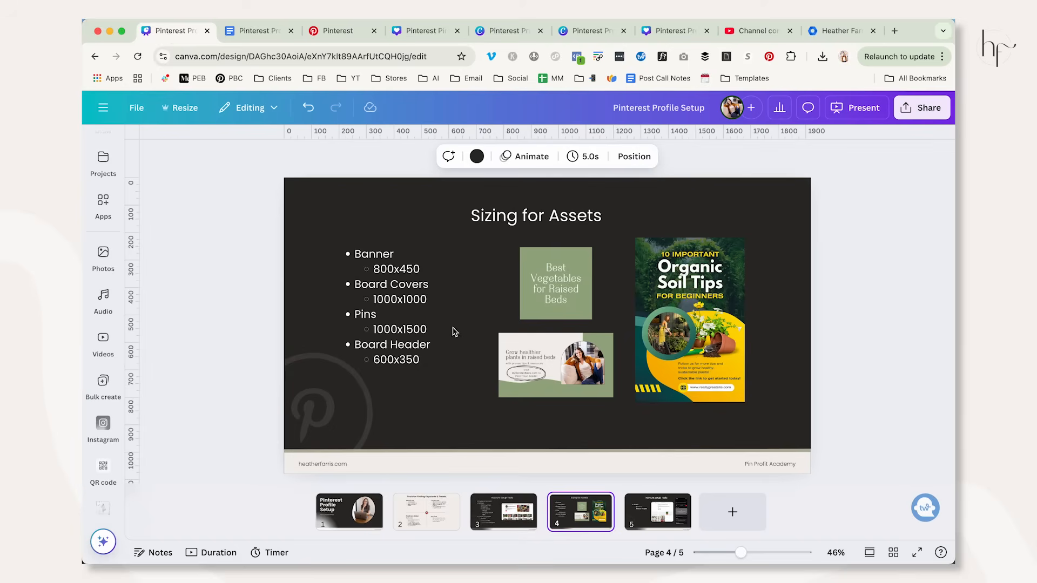
pyautogui.click(495, 520)
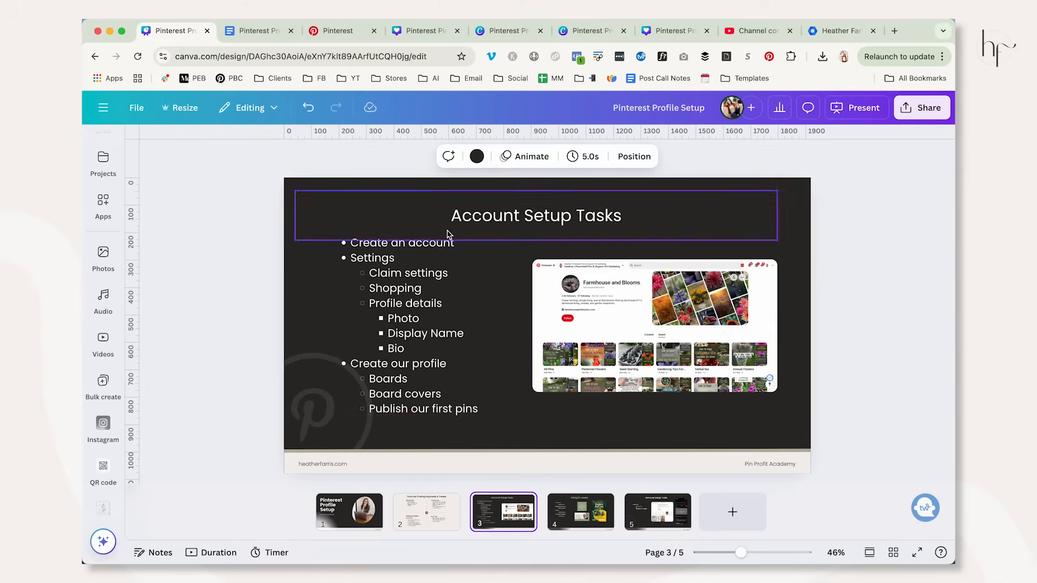
pyautogui.click(346, 34)
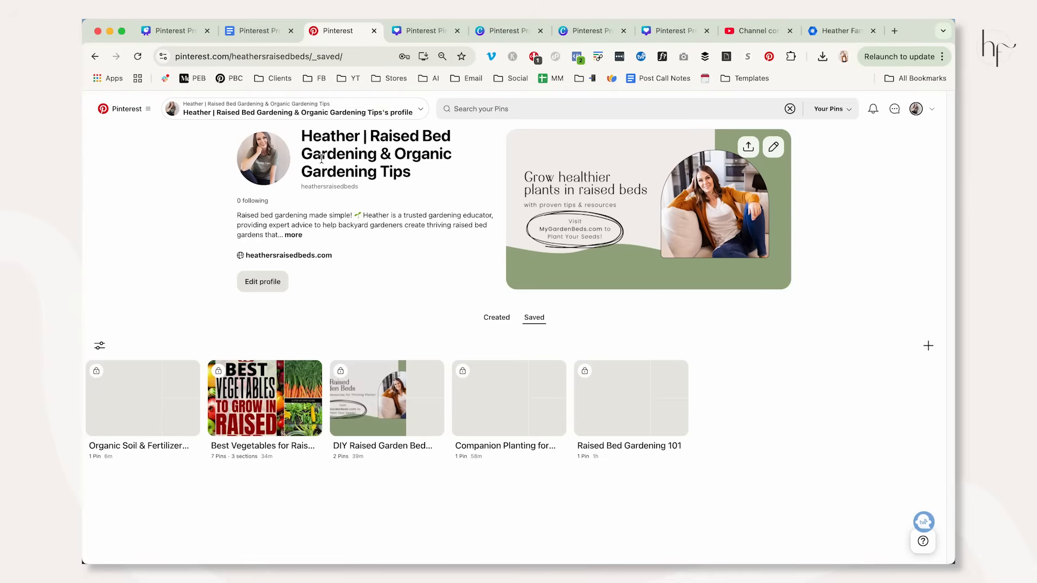
pyautogui.click(293, 234)
pyautogui.click(618, 186)
# Start a new organic Pin and upload 1.png from the "For Raised Beds" folder in Downloads.
pyautogui.click(128, 110)
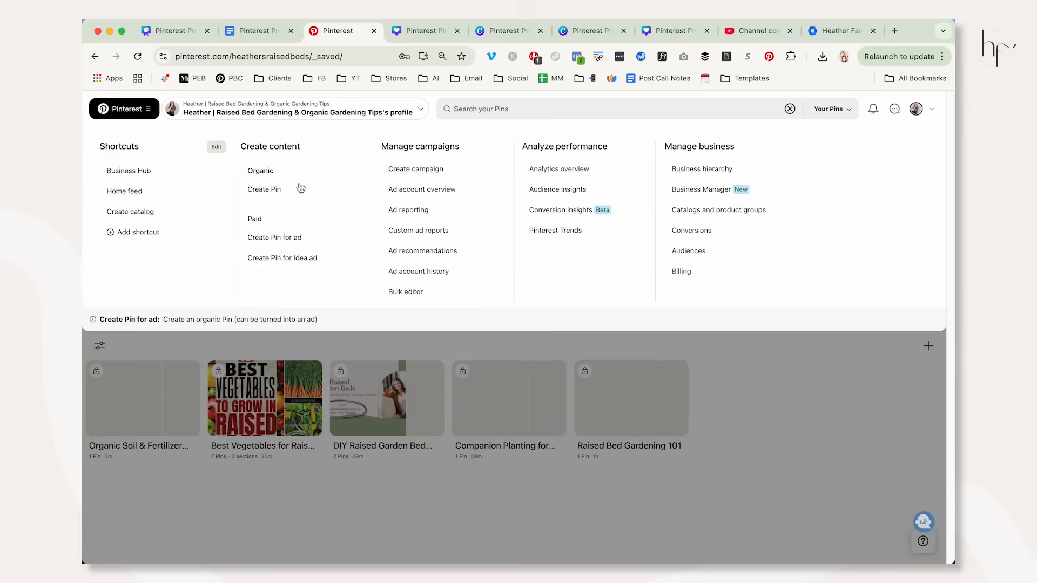
pyautogui.click(278, 190)
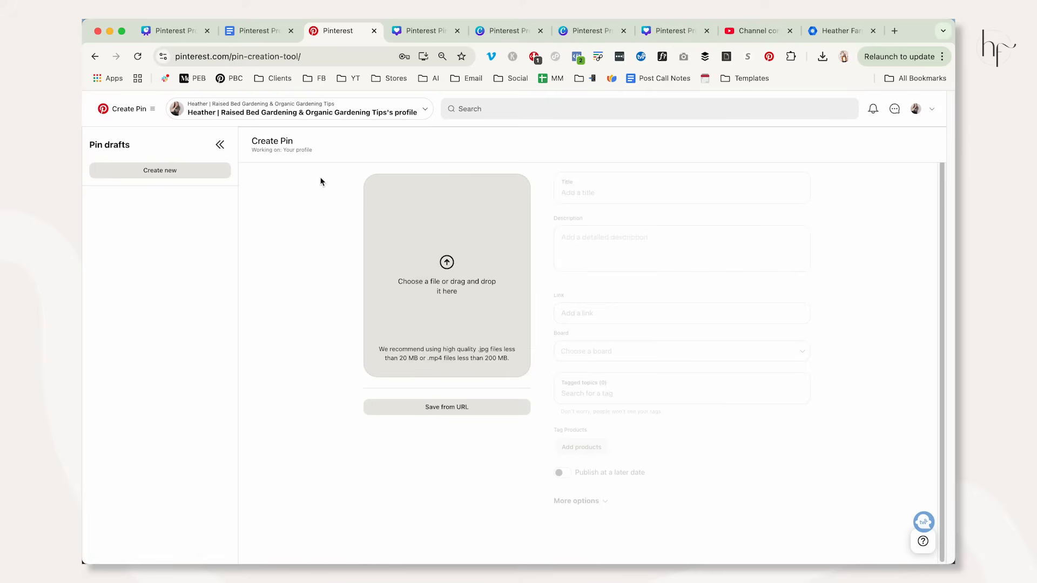
pyautogui.click(392, 259)
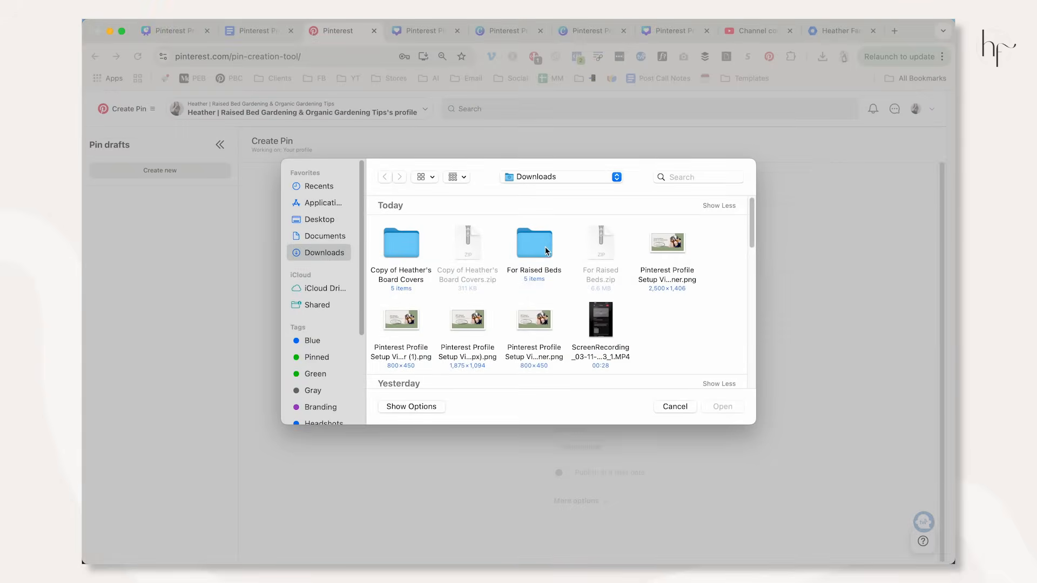
pyautogui.doubleClick(547, 251)
pyautogui.click(401, 237)
pyautogui.click(713, 406)
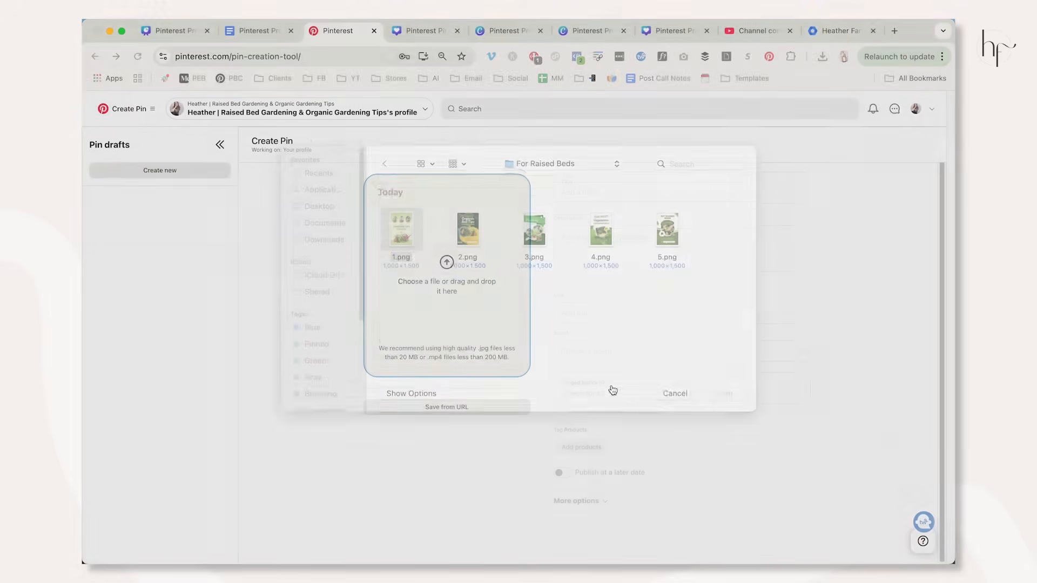
# Create two more Pin drafts from the images 2.png and 3.png in the "For Raised Beds" folder.
pyautogui.click(161, 172)
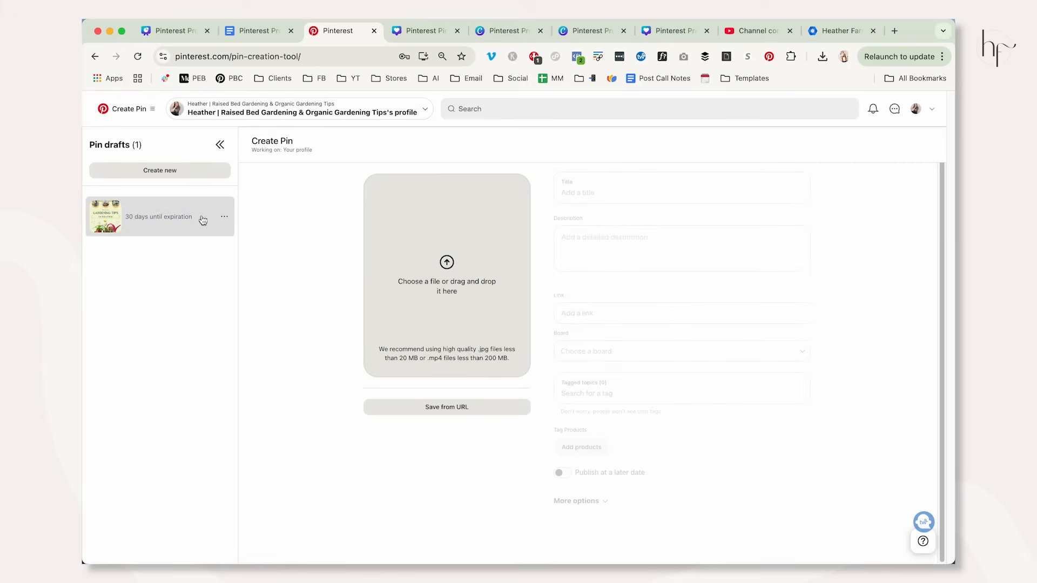
pyautogui.click(409, 249)
pyautogui.click(462, 251)
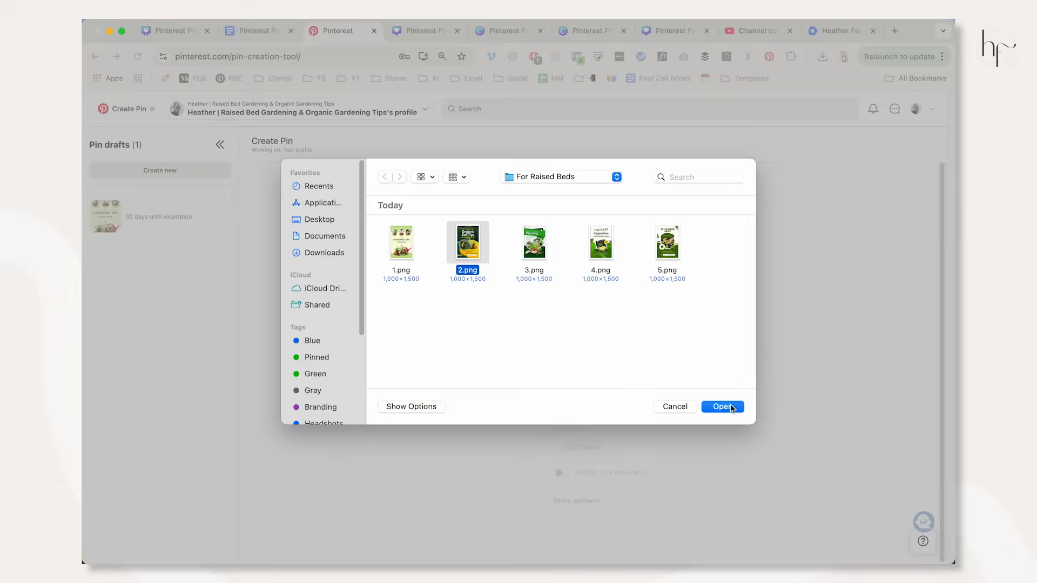
pyautogui.click(731, 408)
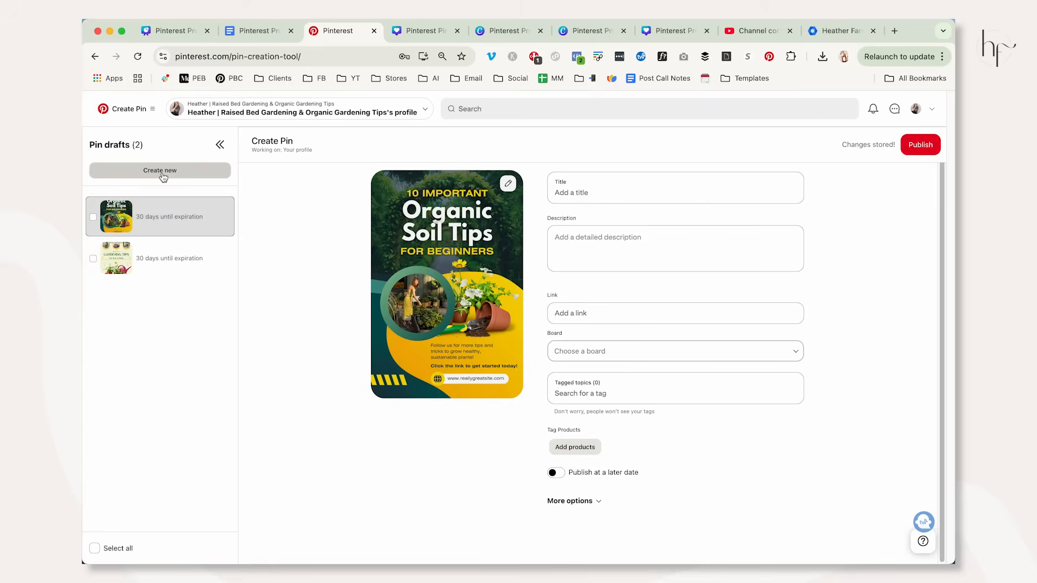
pyautogui.click(162, 171)
pyautogui.click(452, 292)
pyautogui.click(534, 243)
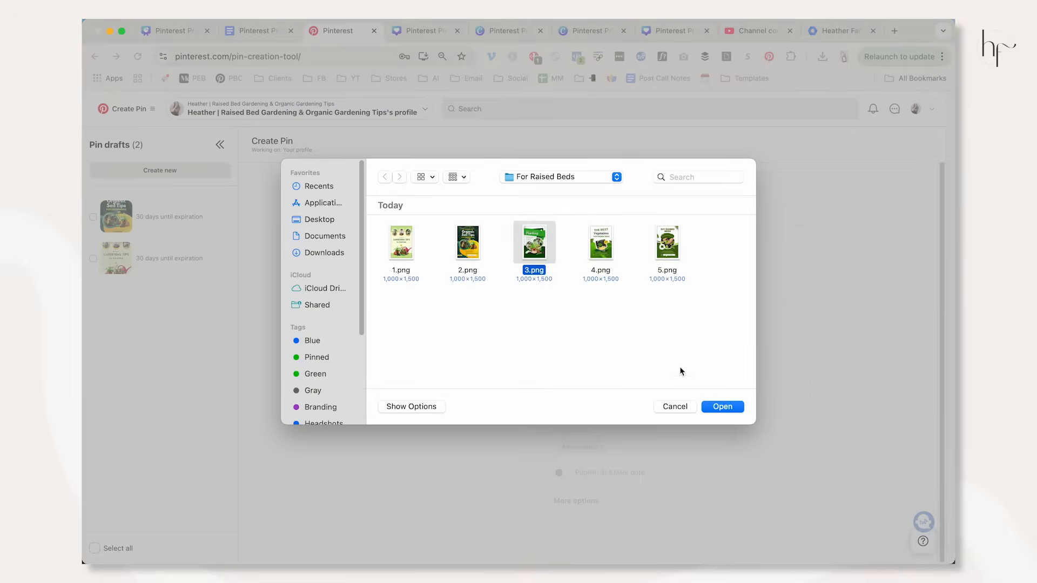
pyautogui.click(723, 407)
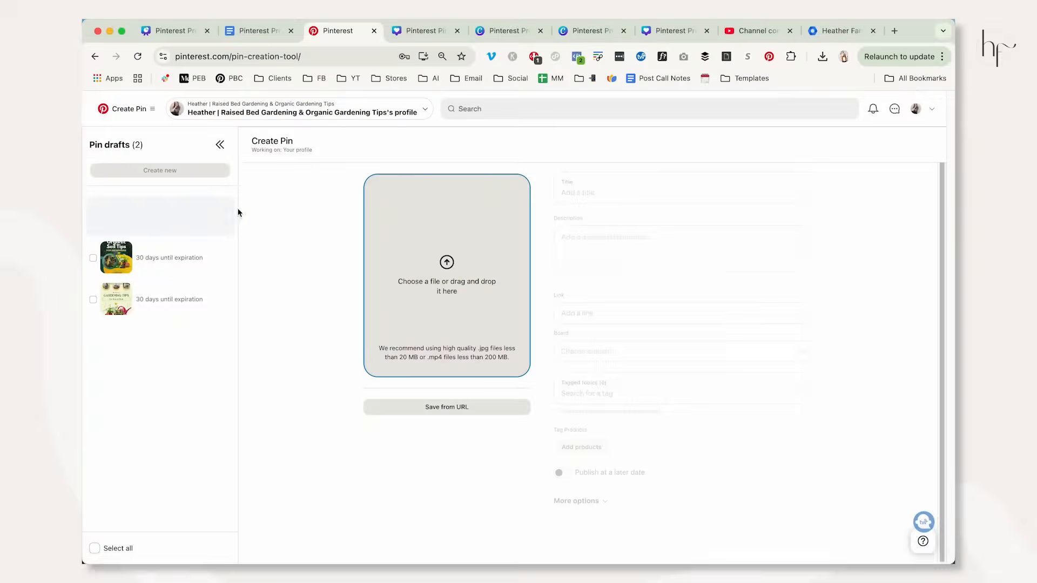
# Create two further Pin drafts from the images 4.png and 5.png in the "For Raised Beds" folder.
pyautogui.click(183, 172)
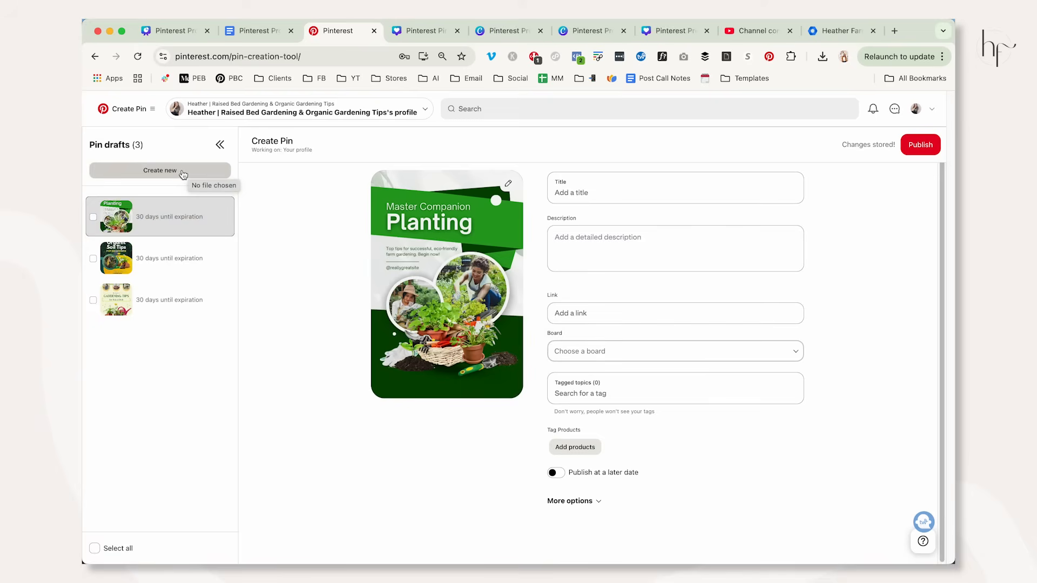
pyautogui.click(436, 263)
pyautogui.click(605, 251)
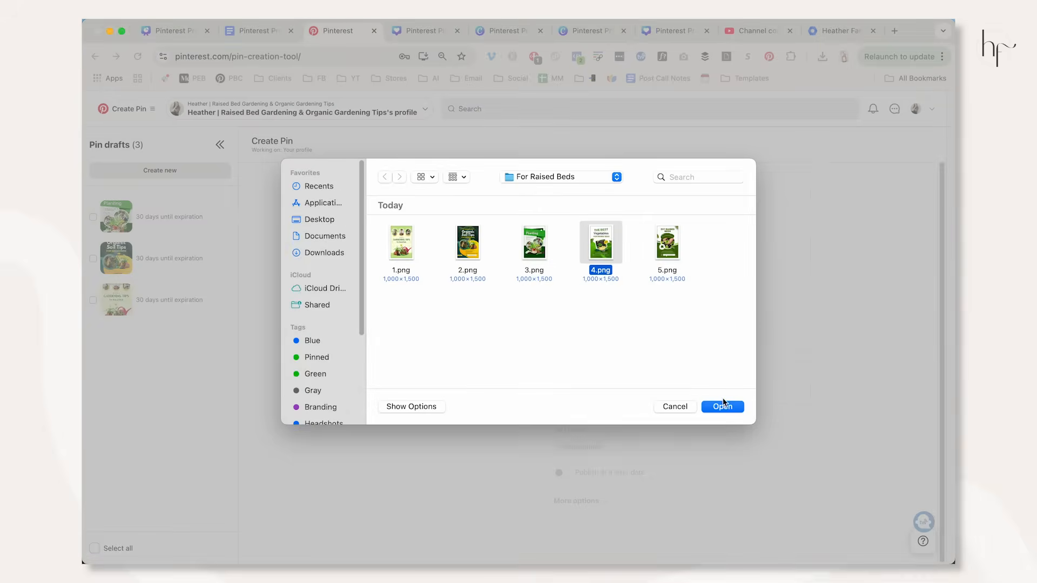
pyautogui.click(702, 407)
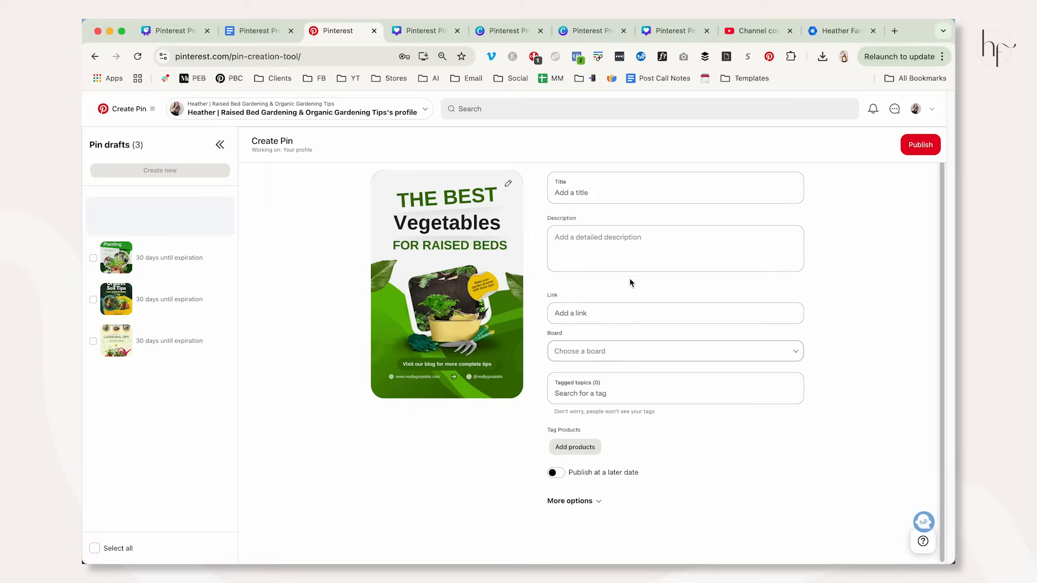
pyautogui.click(160, 170)
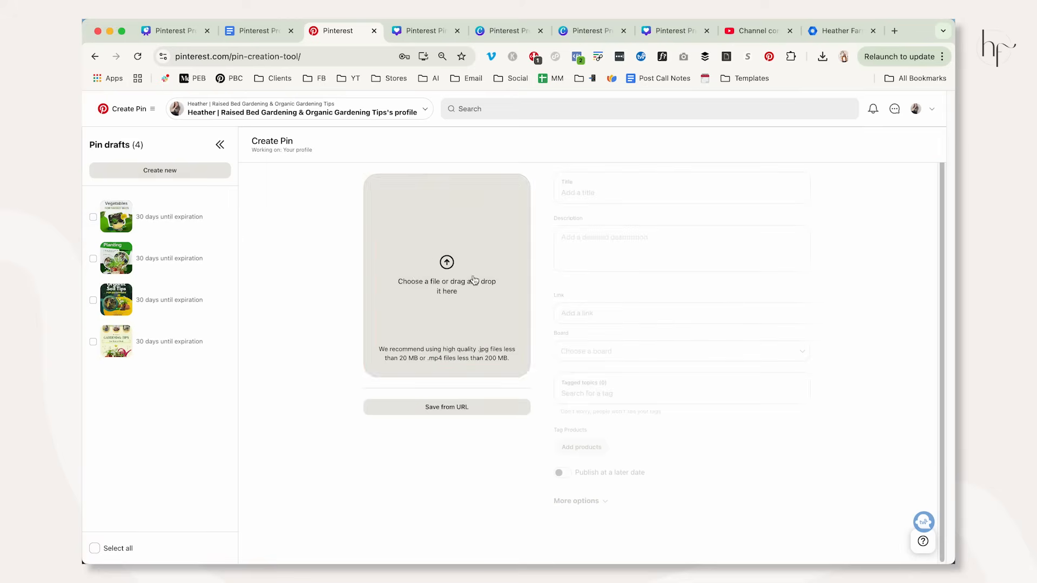
pyautogui.click(507, 243)
pyautogui.click(668, 241)
pyautogui.click(720, 408)
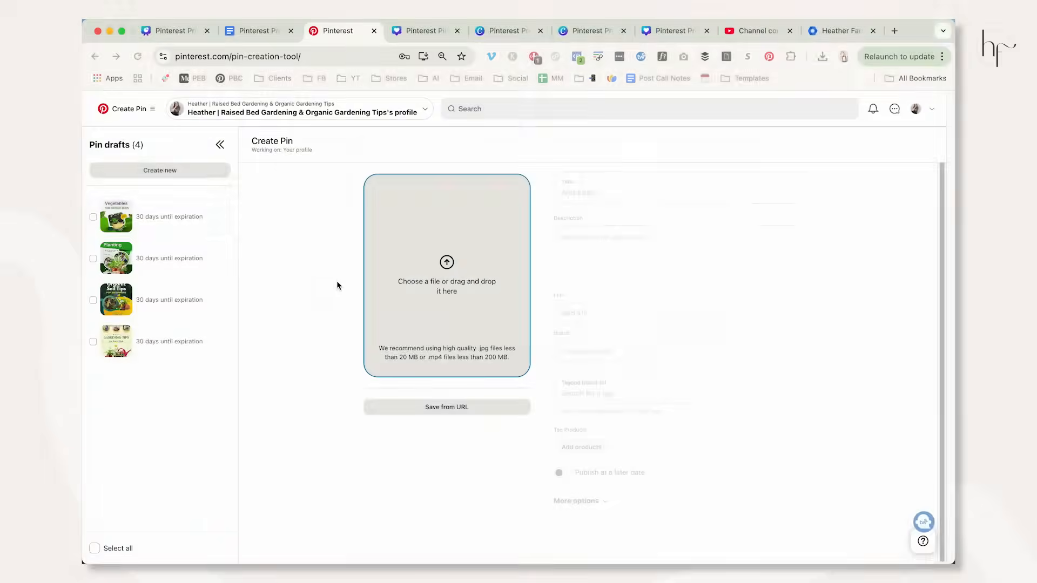
# Complete the five Pin drafts, starting with "Gardening Tips For Raised Beds", from the Google Docs board outline, publish them all and return to the profile.
pyautogui.click(178, 384)
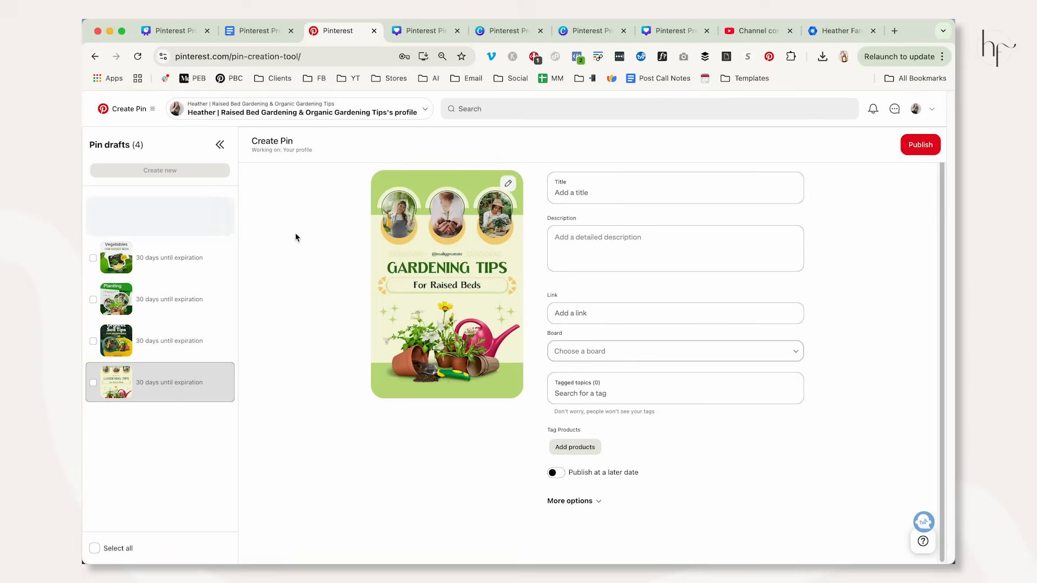
pyautogui.click(244, 33)
pyautogui.scroll(5, 444, 317)
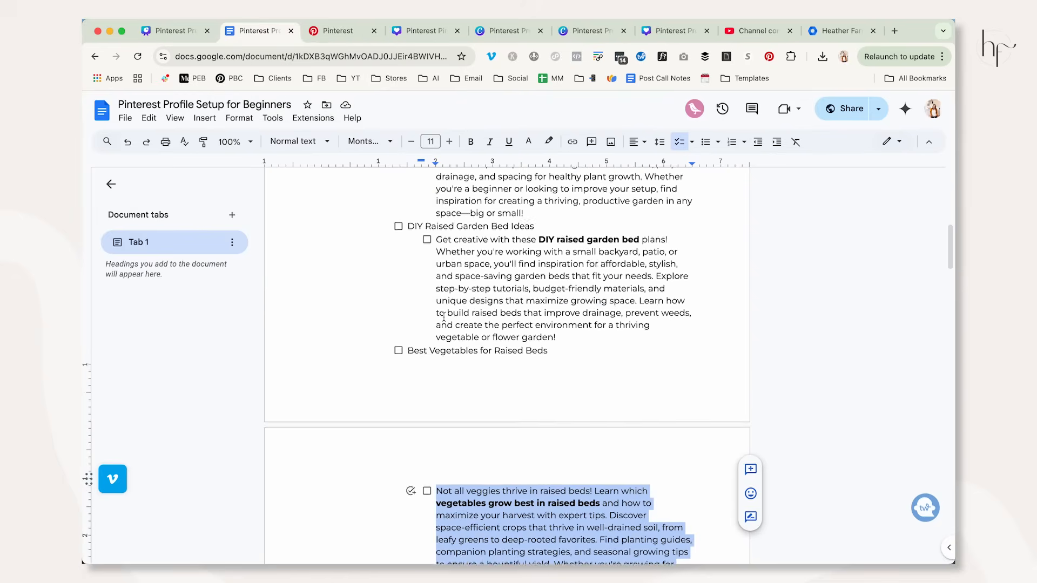
pyautogui.click(324, 33)
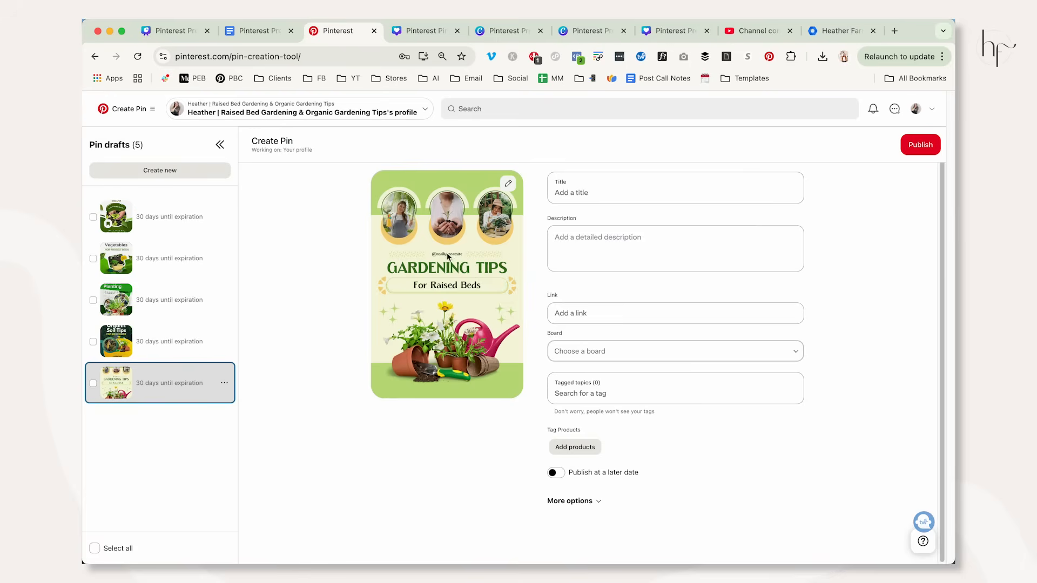
pyautogui.click(254, 31)
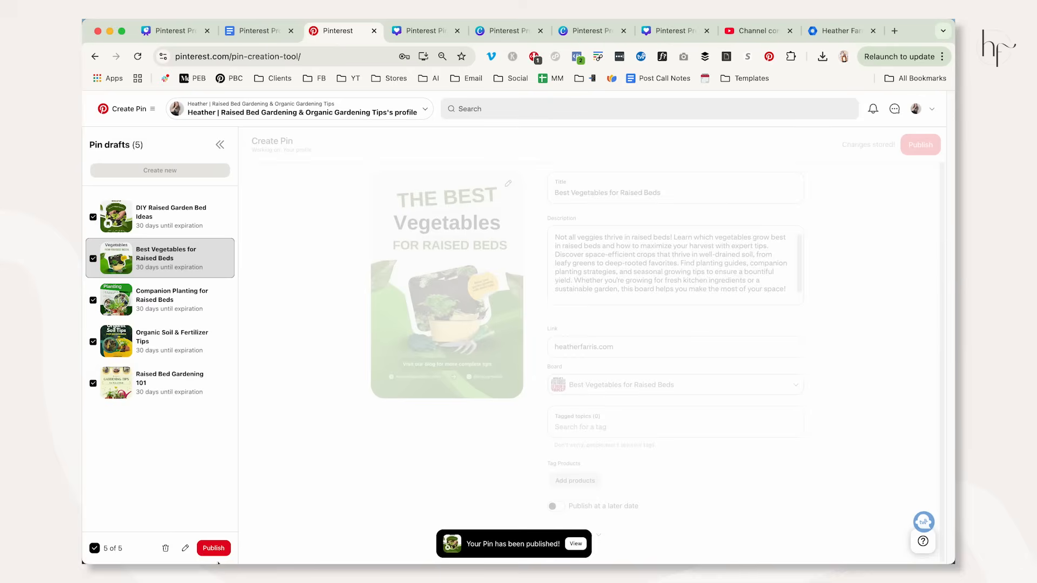
pyautogui.click(217, 554)
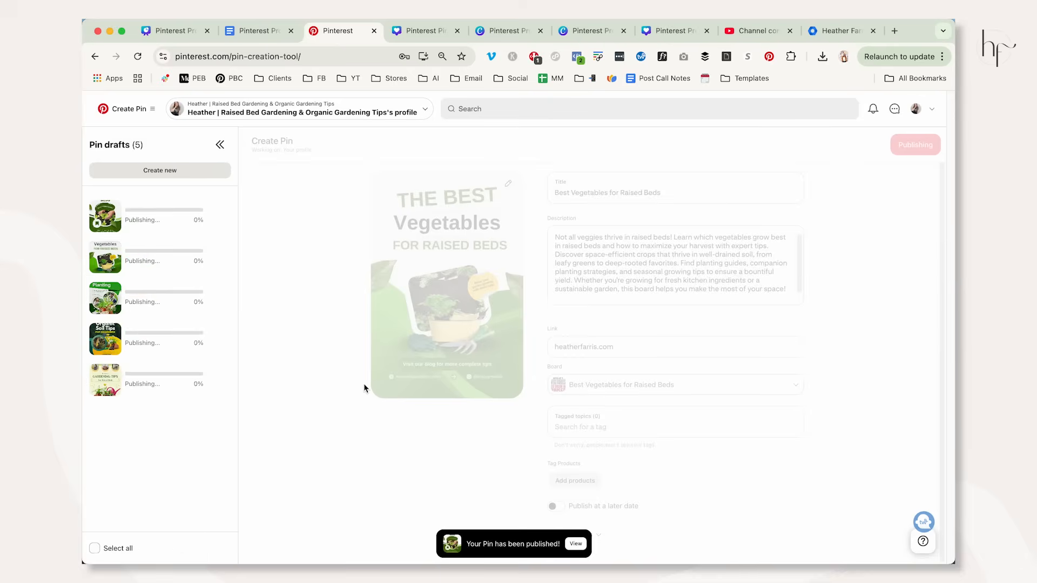
pyautogui.click(916, 109)
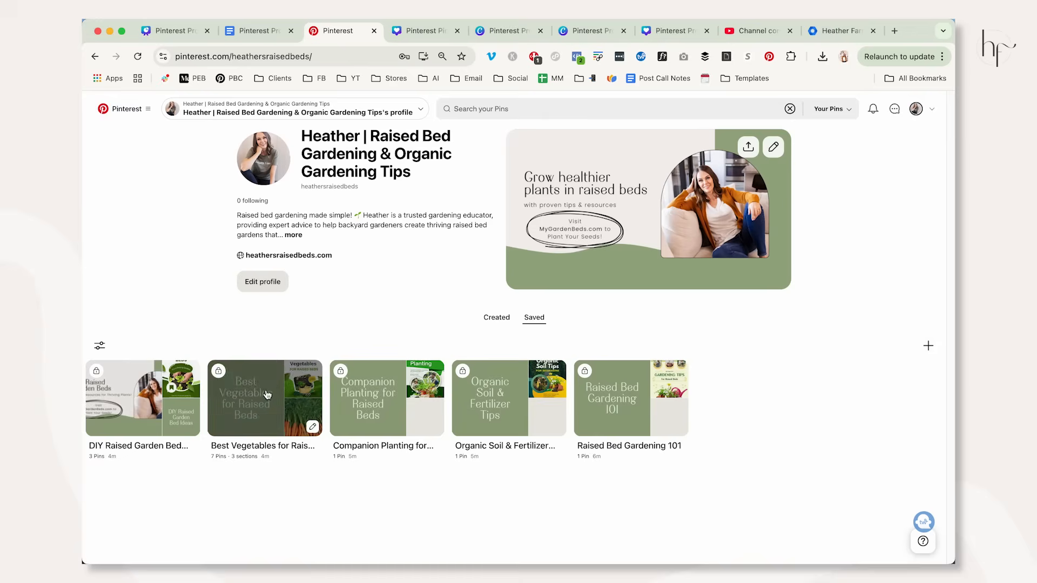
# Check the profile's created Pins, then make the DIY Raised Garden Bed Ideas board public by turning off its secret setting.
pyautogui.click(486, 319)
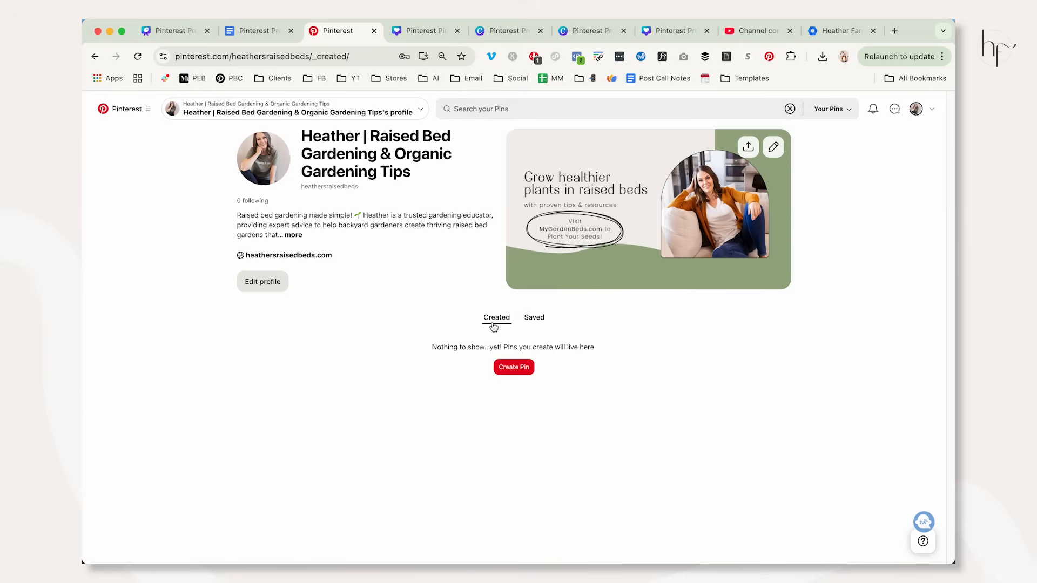
pyautogui.click(533, 318)
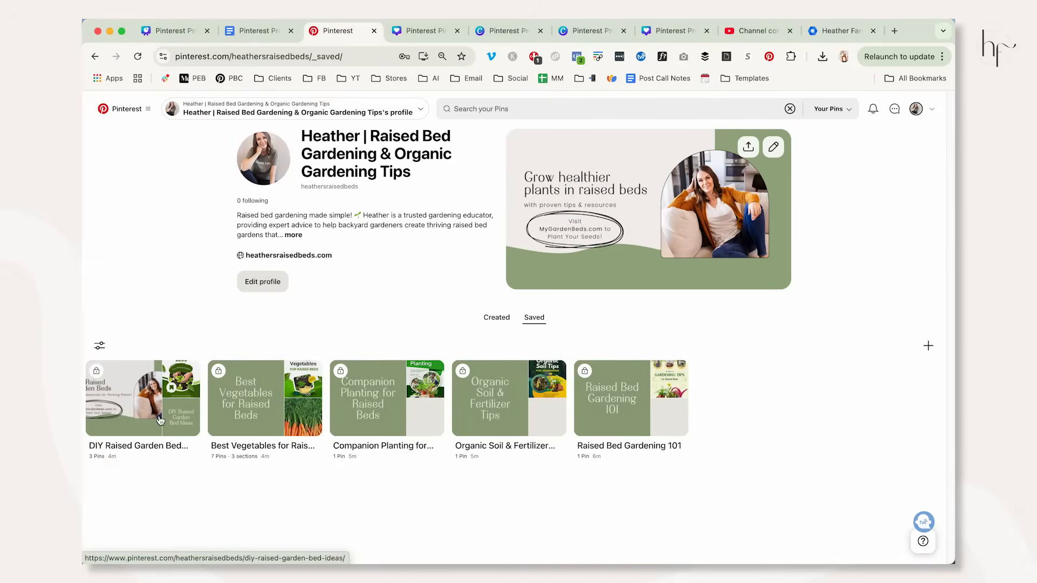
pyautogui.click(191, 428)
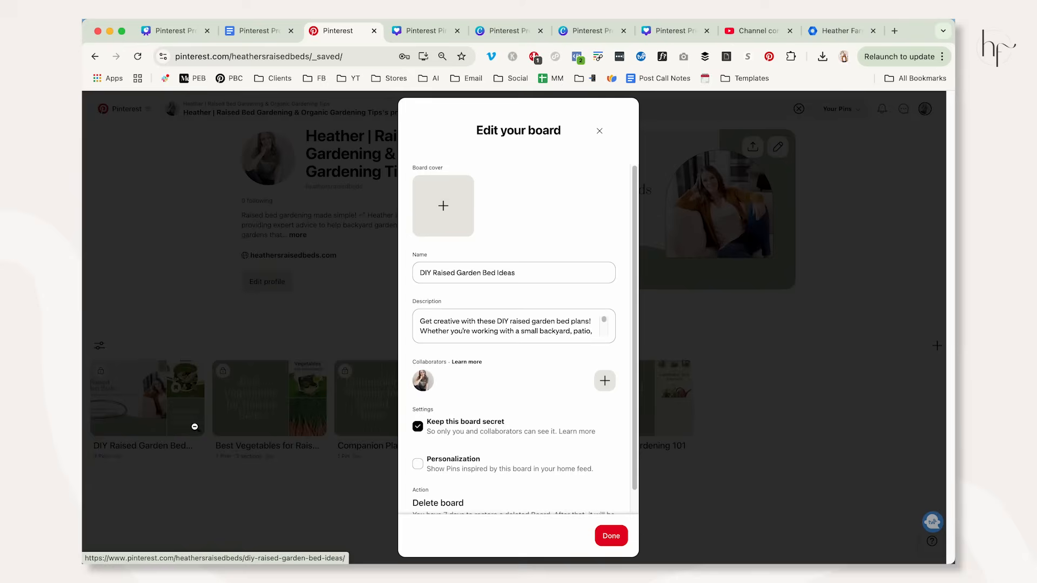
pyautogui.click(418, 426)
pyautogui.click(610, 536)
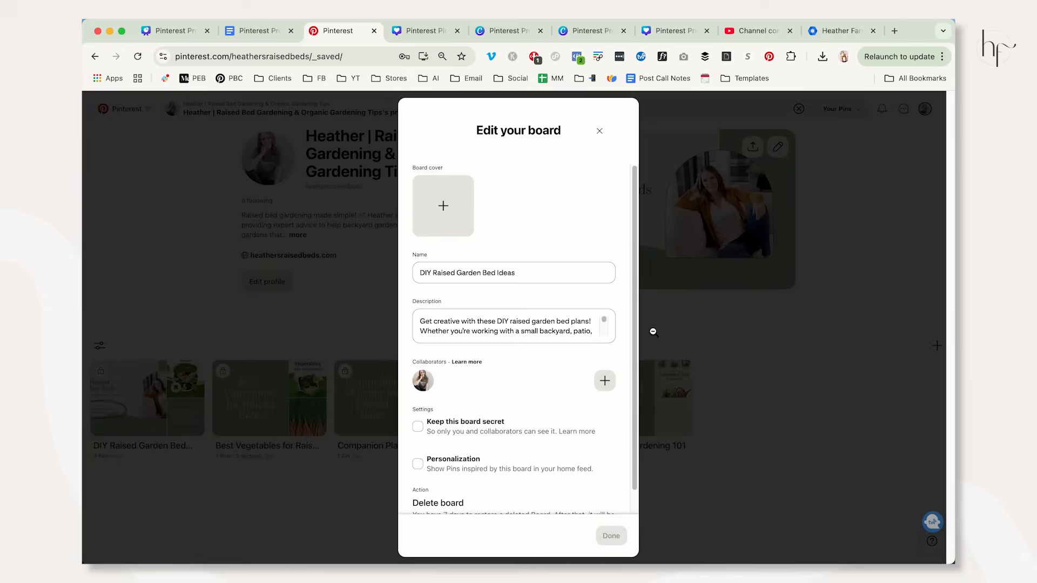
# Check the profile's created Pins again and open the DIY Raised Garden Bed Ideas board from the saved boards.
pyautogui.click(497, 321)
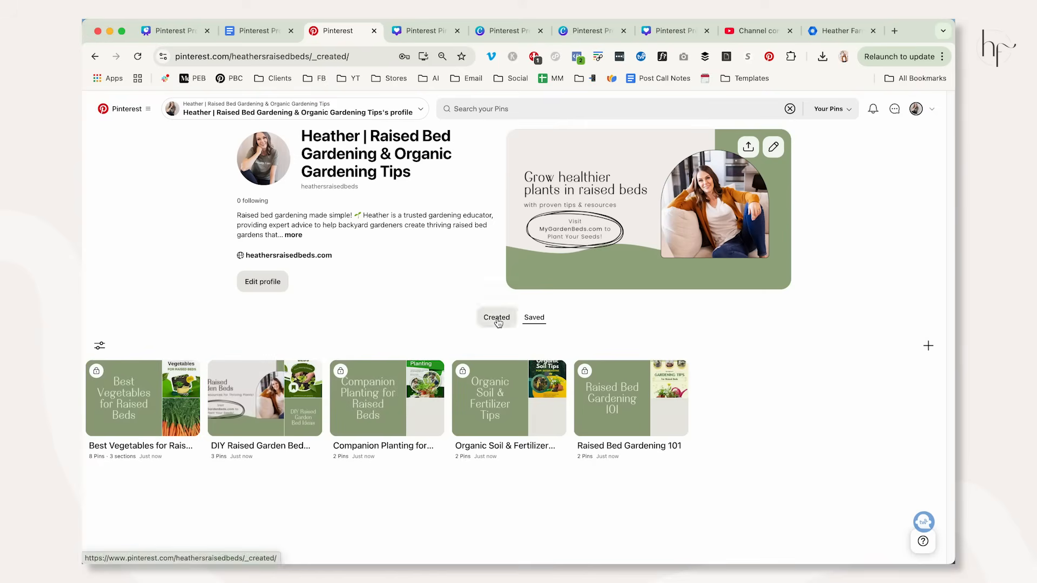
pyautogui.click(531, 320)
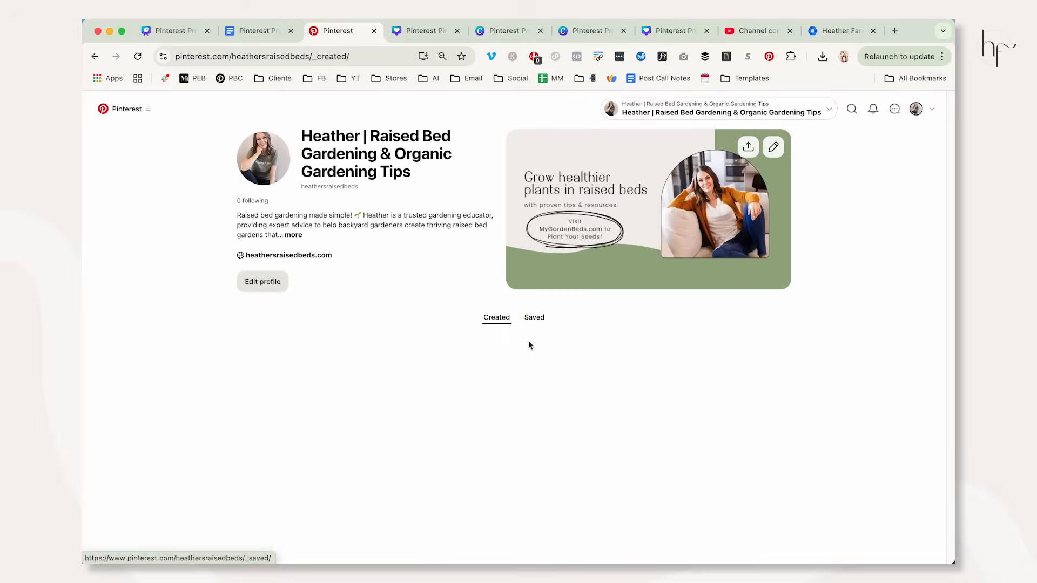
pyautogui.click(537, 326)
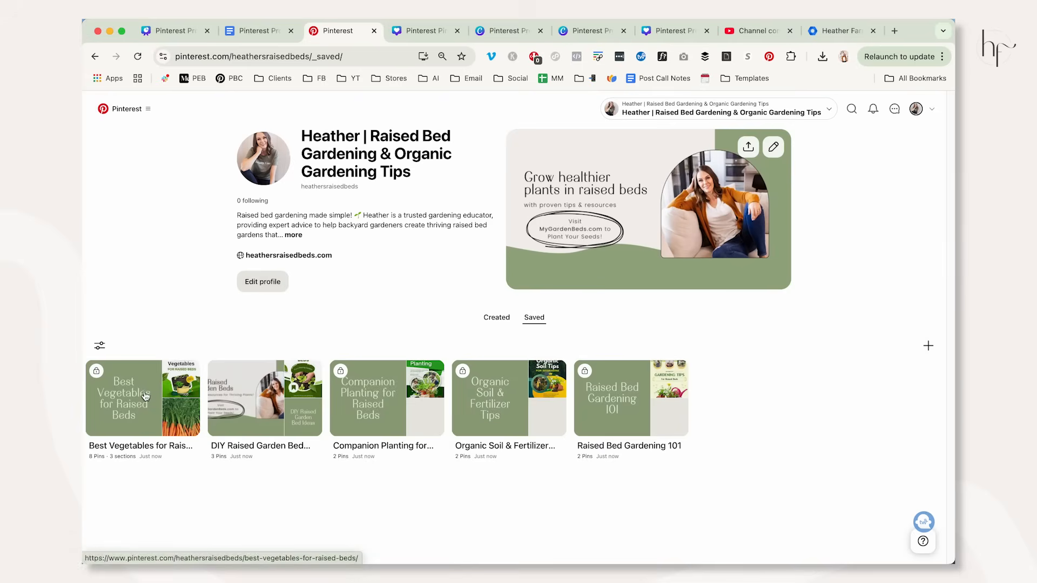
pyautogui.click(265, 398)
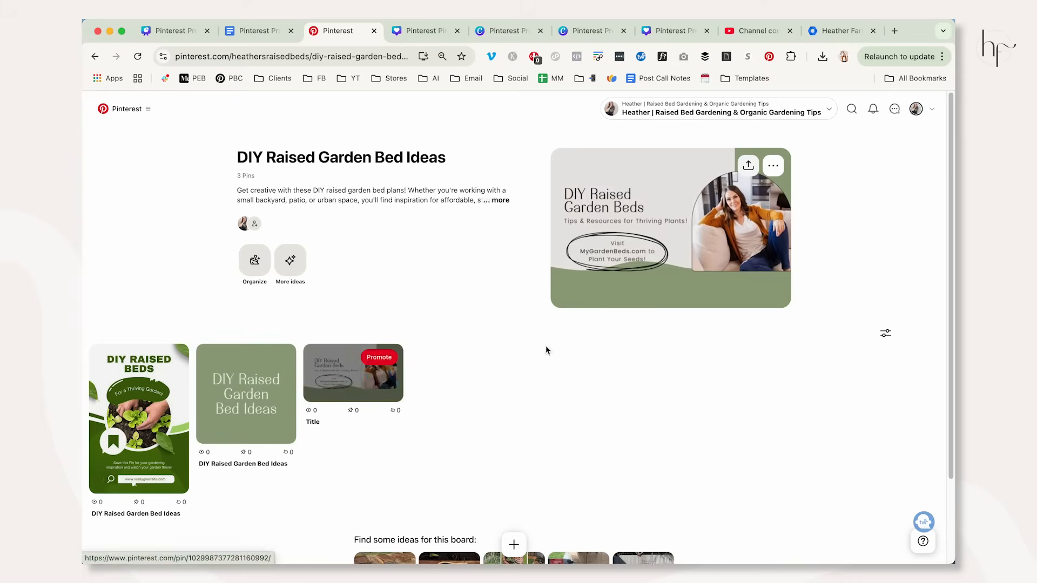
# Switch to the Canva presentation, highlight the Board Header size 600x350 on the Sizing for Assets slide, and show slide 5.
pyautogui.press('super+1')
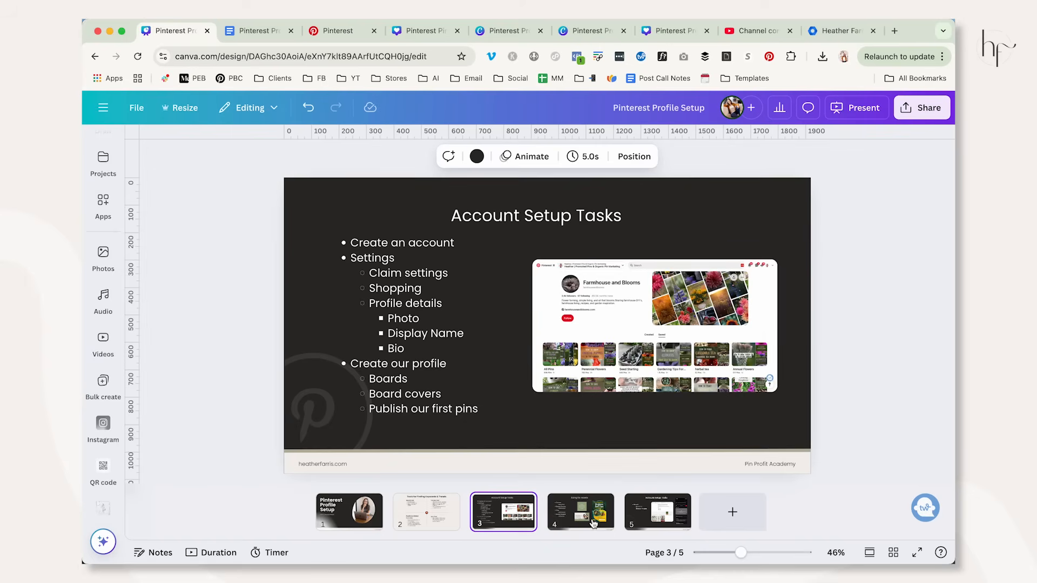
pyautogui.click(634, 520)
pyautogui.click(577, 515)
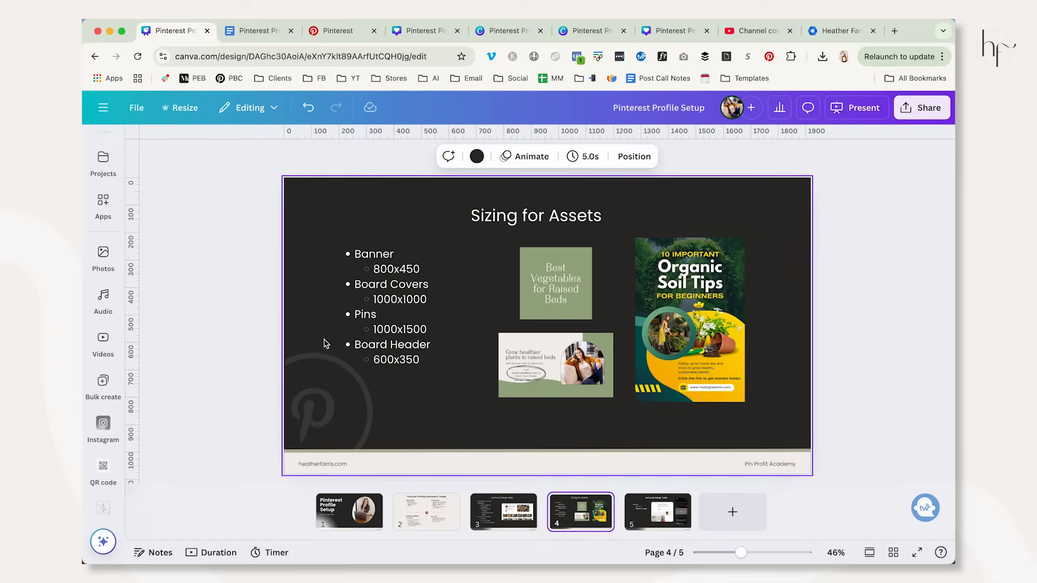
pyautogui.click(361, 348)
pyautogui.moveTo(354, 344); pyautogui.dragTo(432, 363)
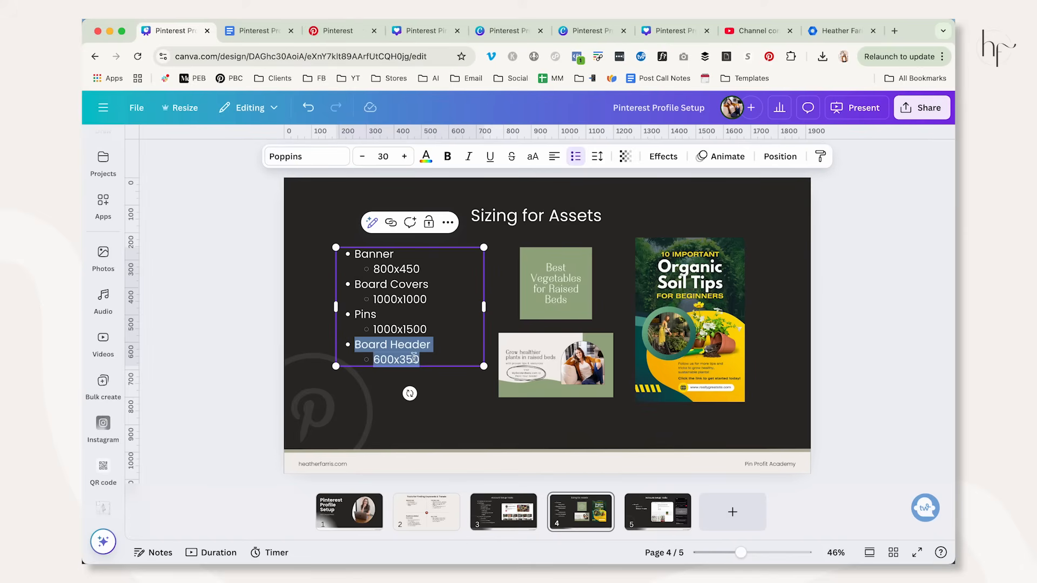
pyautogui.moveTo(420, 361); pyautogui.dragTo(357, 346)
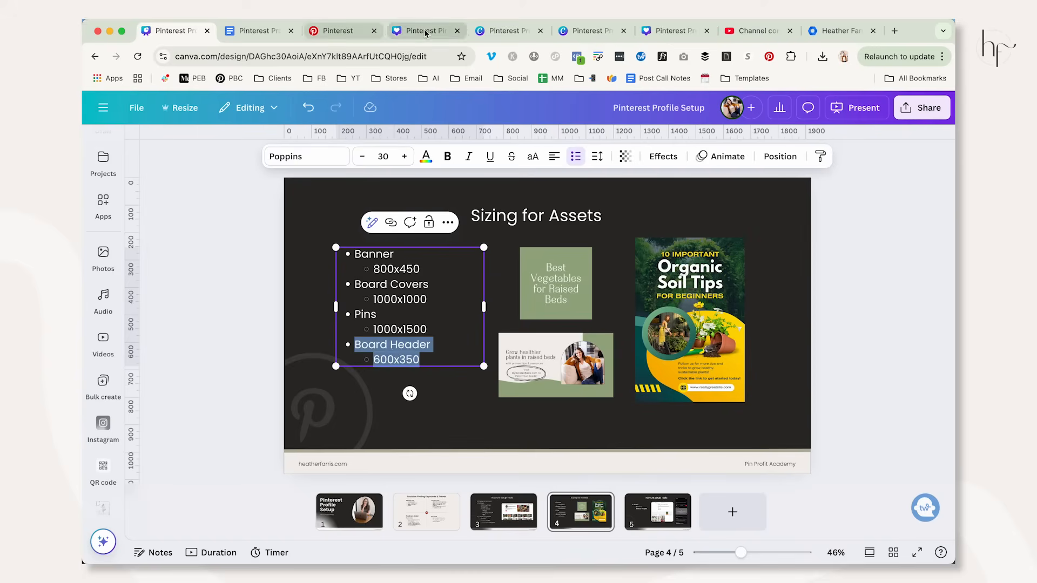
pyautogui.click(647, 514)
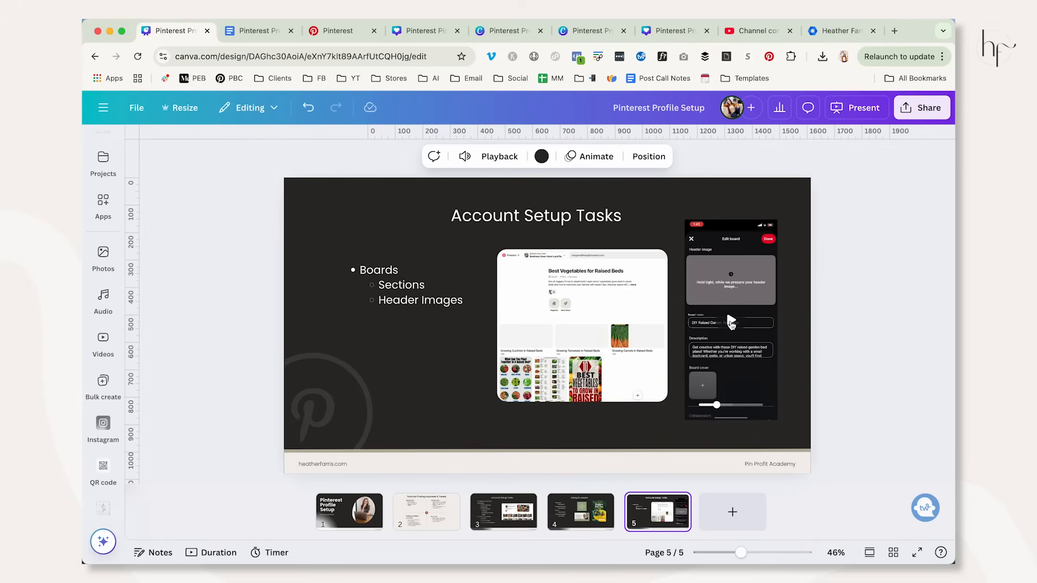
# Switch to Pinterest, open the board header image's Pin on the DIY Raised Garden Bed Ideas board, and highlight its description.
pyautogui.click(338, 31)
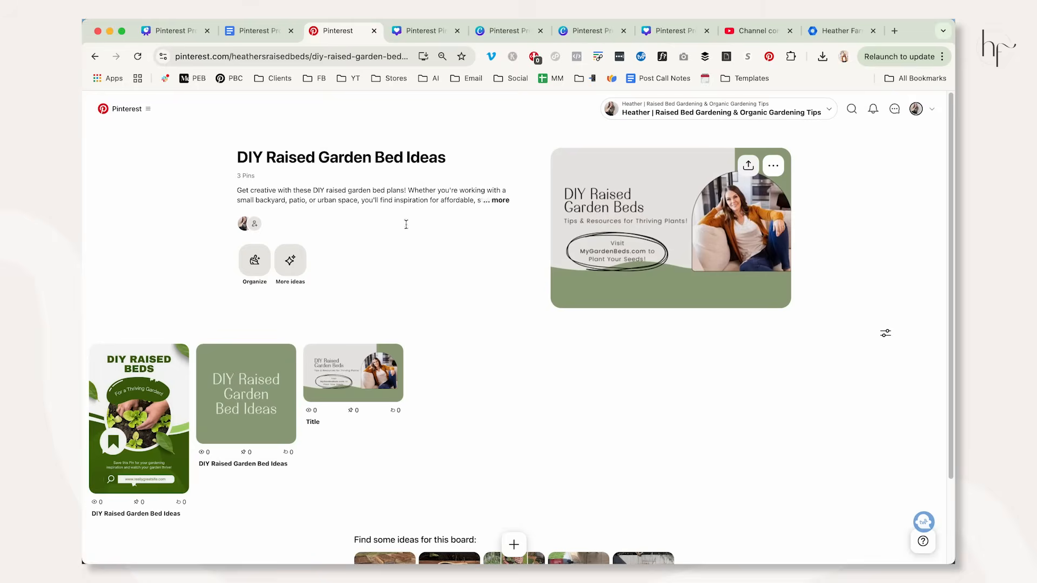
pyautogui.click(351, 372)
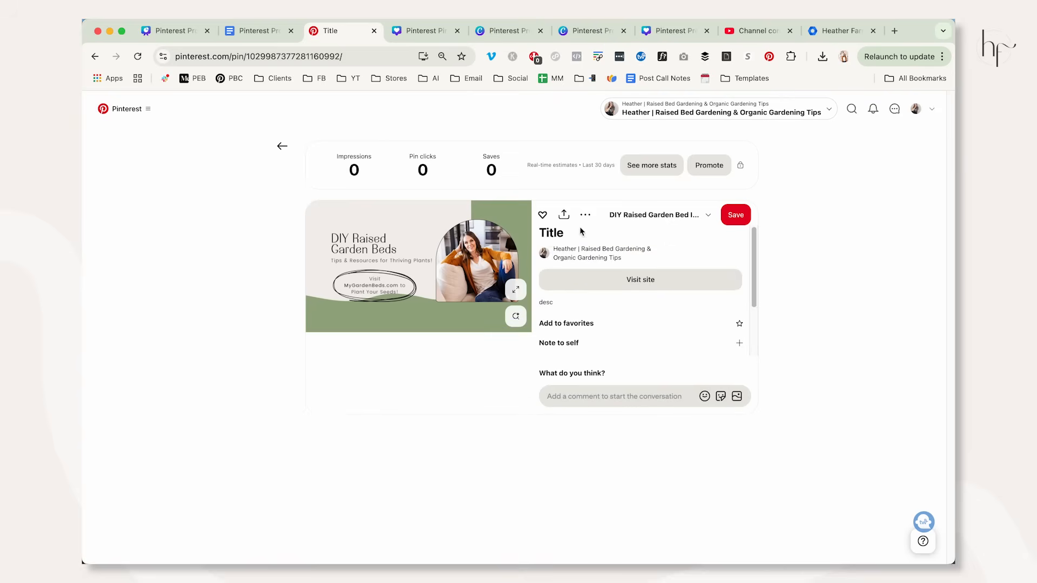
pyautogui.doubleClick(546, 301)
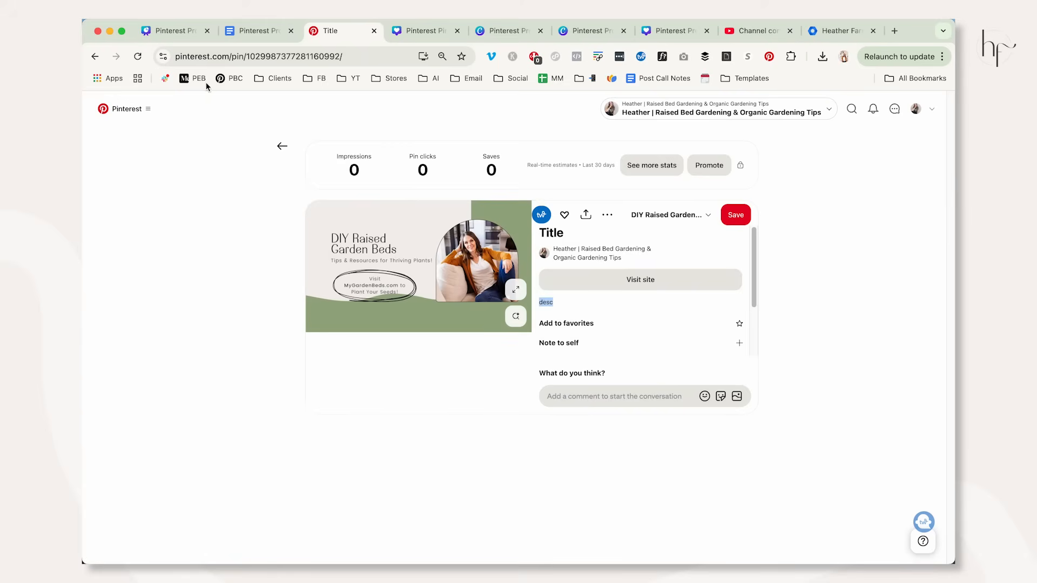
# Switch to the Canva presentation and play an enlarged view of slide 5's mobile video about adding a board header image.
pyautogui.click(168, 31)
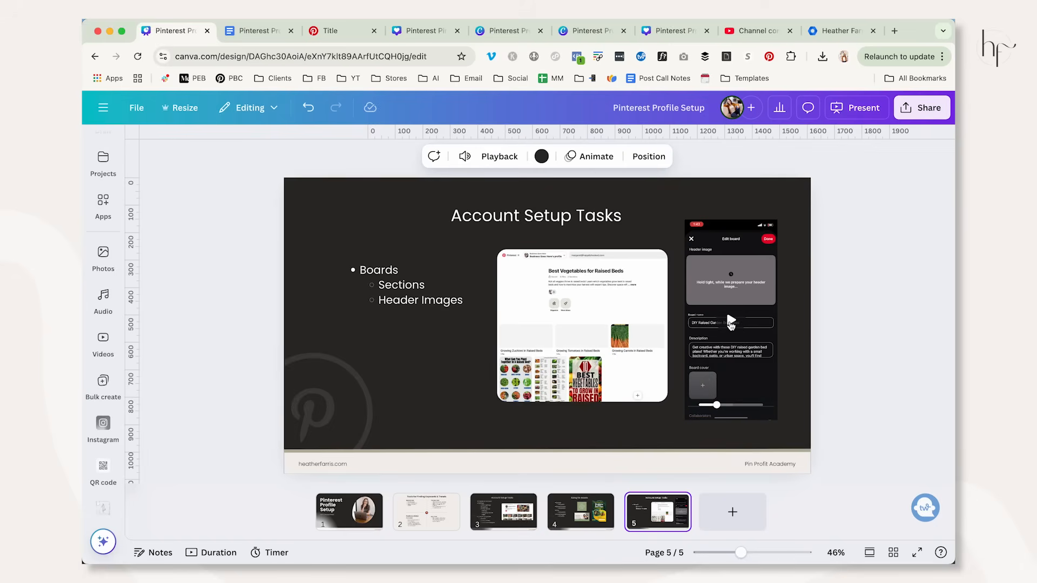
pyautogui.click(730, 319)
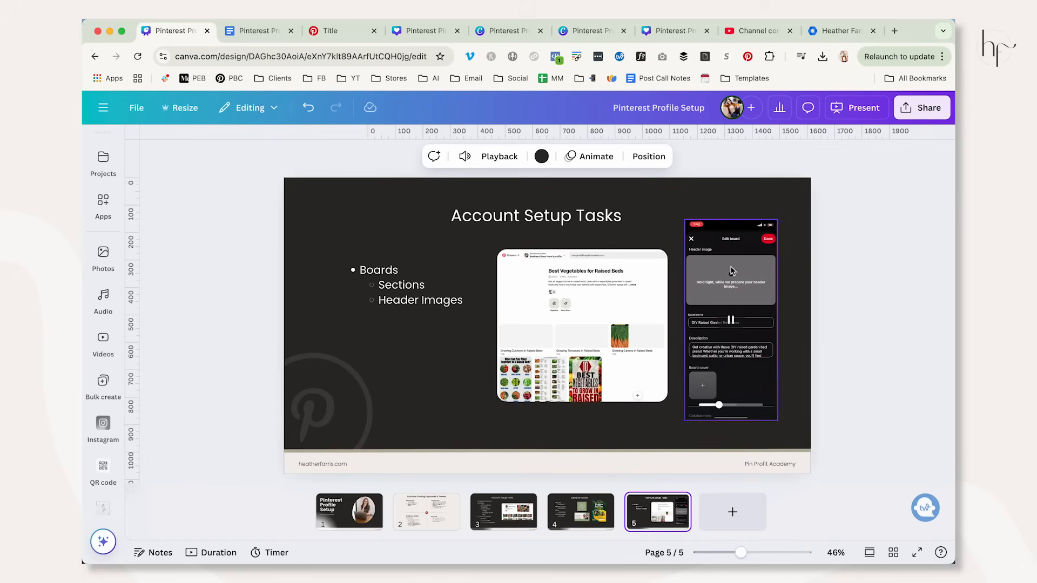
pyautogui.moveTo(739, 552); pyautogui.dragTo(752, 552)
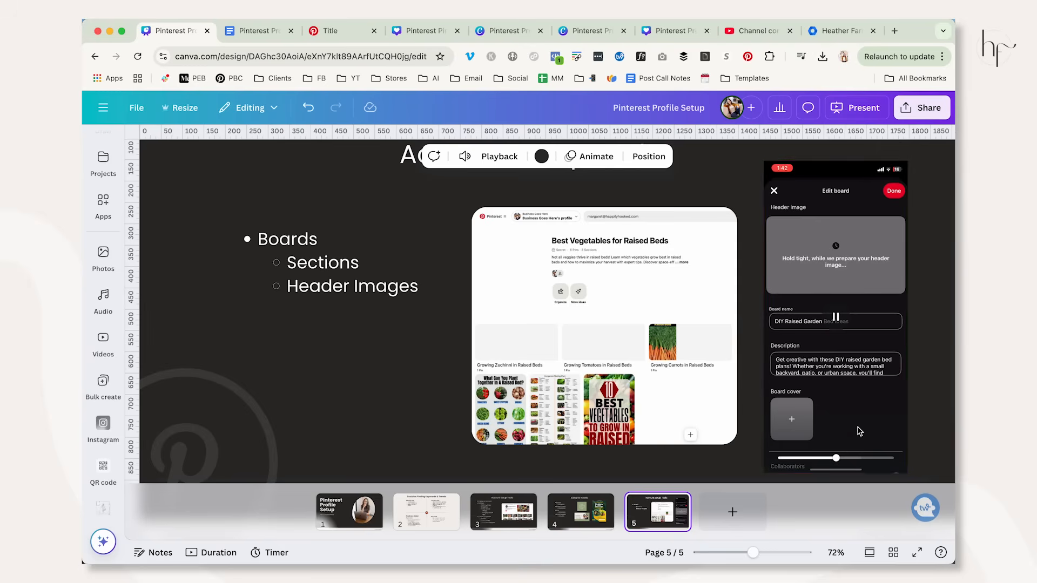
pyautogui.click(797, 458)
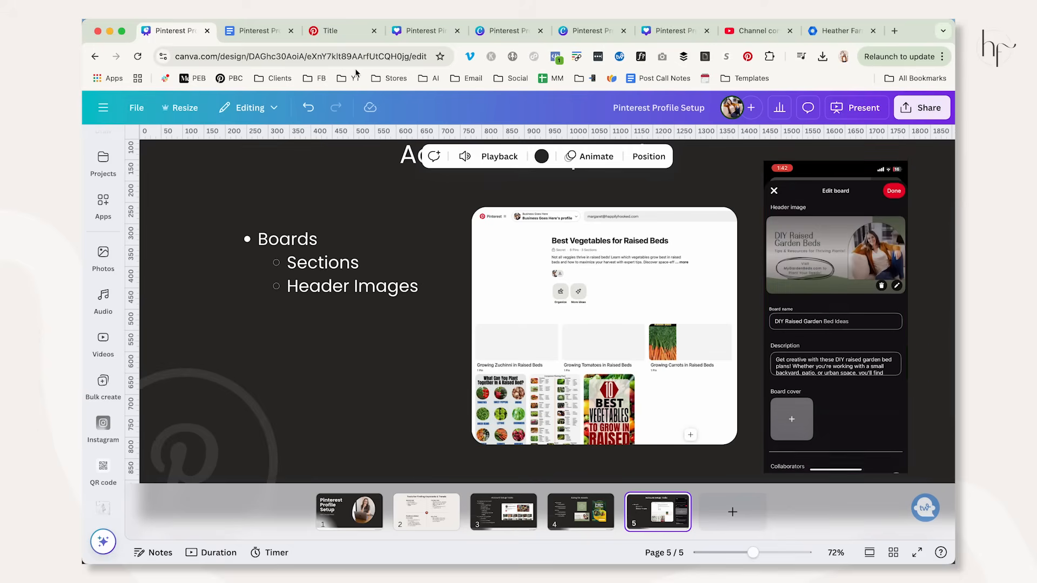
# Switch to Pinterest, leave the header image Pin, and reopen the DIY Raised Garden Bed Ideas board from the profile's saved boards.
pyautogui.click(340, 31)
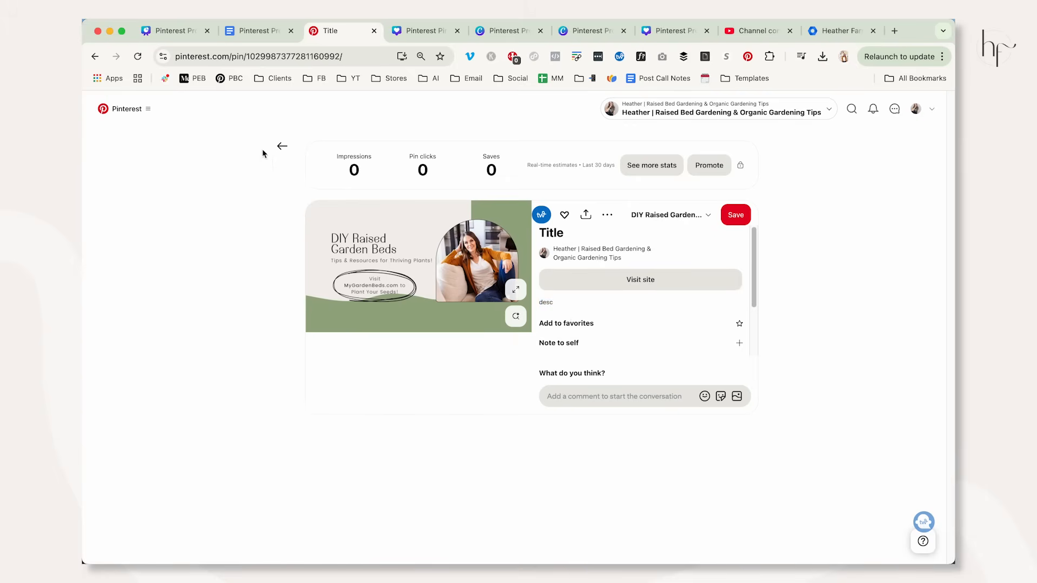
pyautogui.click(282, 146)
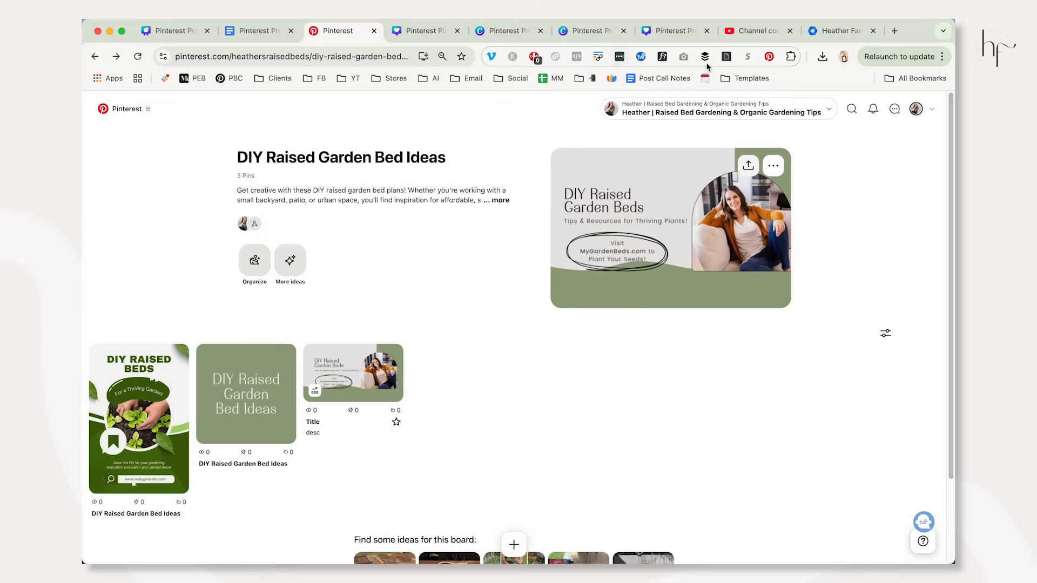
pyautogui.click(916, 108)
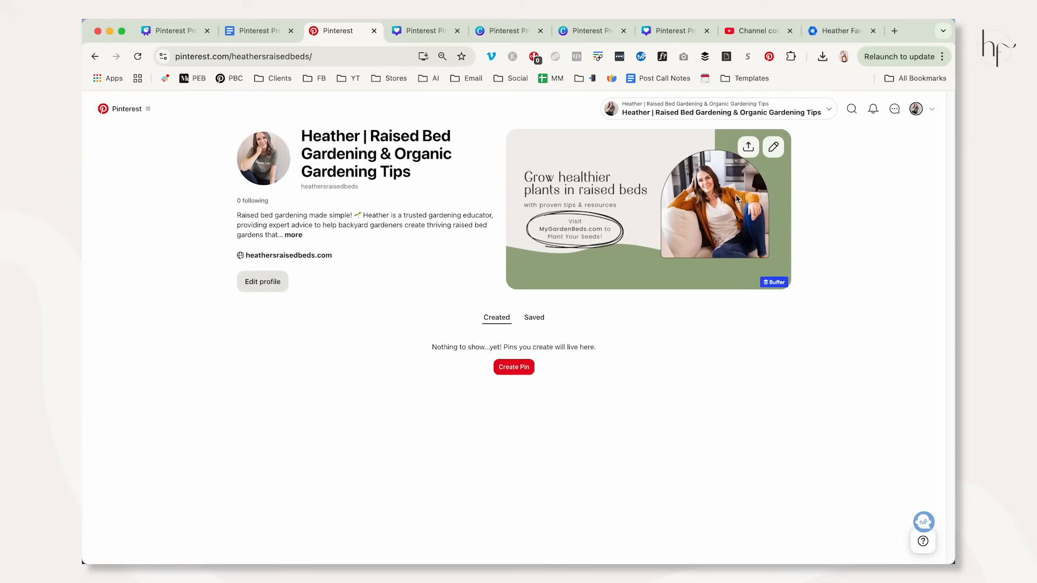
pyautogui.click(535, 319)
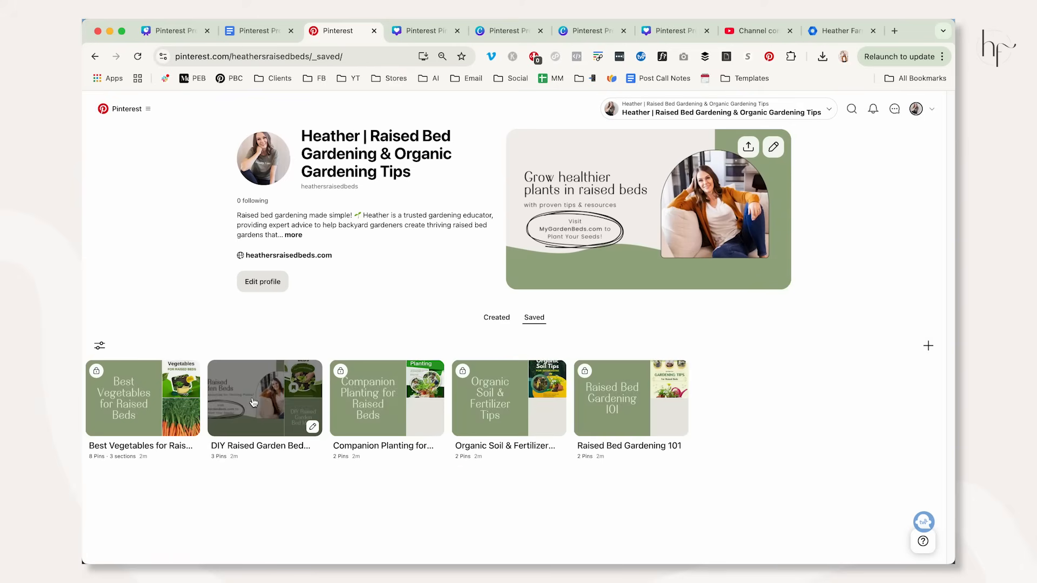
pyautogui.click(286, 401)
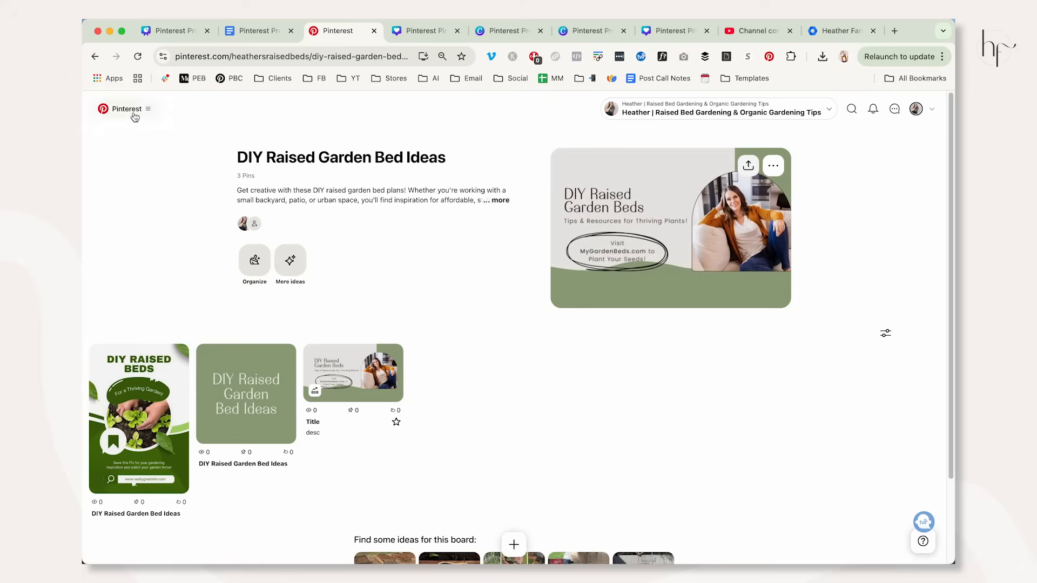
# Return to the profile's saved boards and set the DIY Raised Garden Bed Ideas board to secret.
pyautogui.click(916, 108)
pyautogui.click(534, 317)
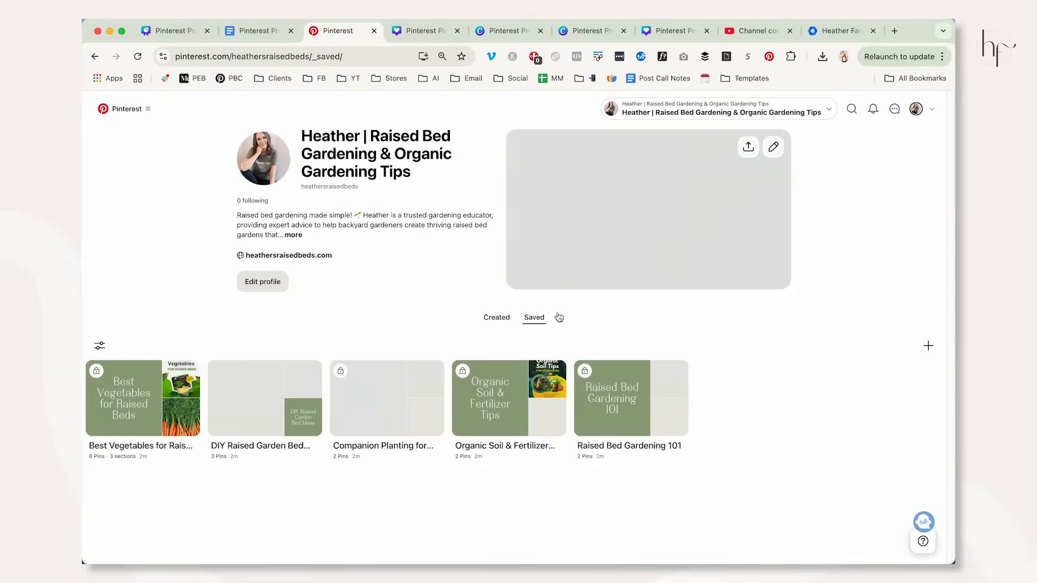
pyautogui.click(315, 429)
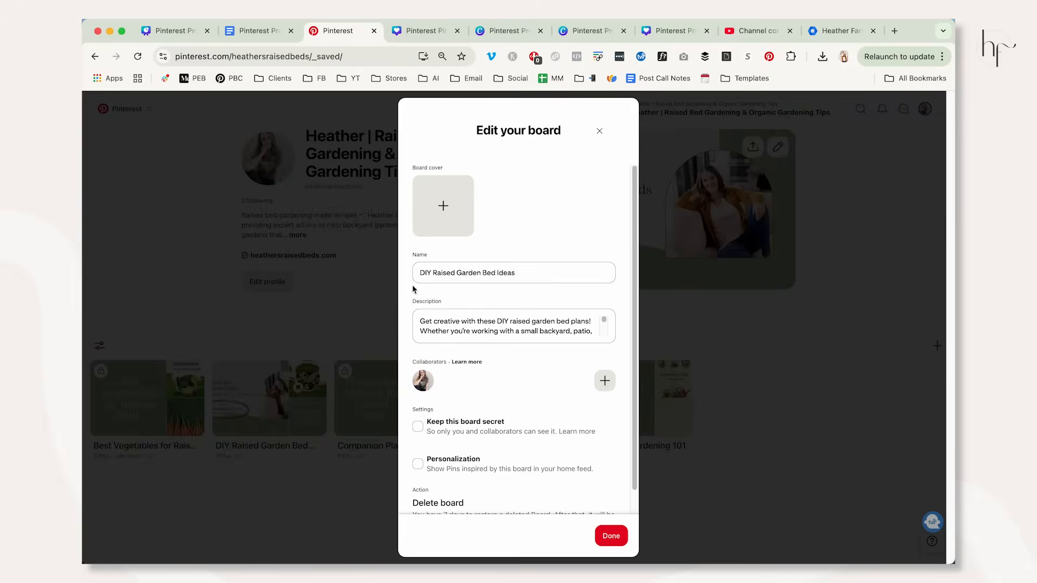
pyautogui.click(442, 421)
pyautogui.click(610, 536)
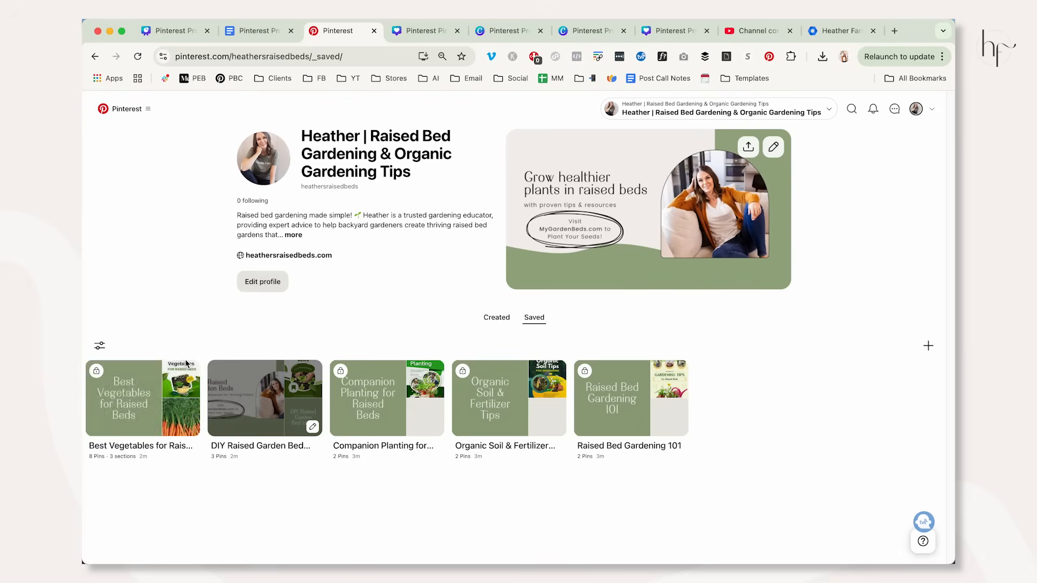
# Open the Best Vegetables for Raised Beds board and review its title, description, sections and Pins.
pyautogui.click(138, 409)
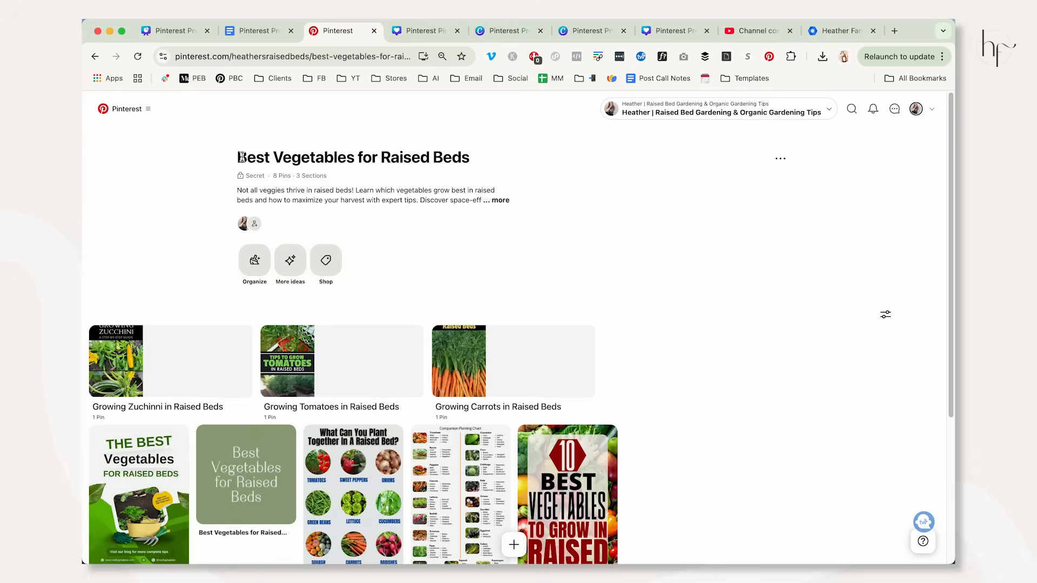
pyautogui.moveTo(239, 157); pyautogui.dragTo(511, 171)
pyautogui.click(671, 262)
pyautogui.scroll(-2, 559, 304)
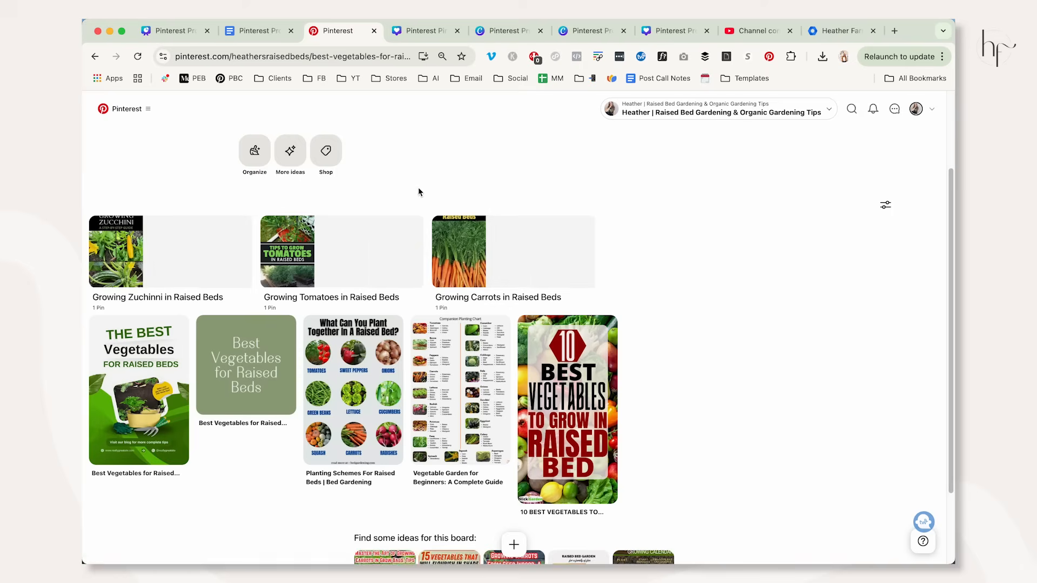
pyautogui.scroll(2, 702, 254)
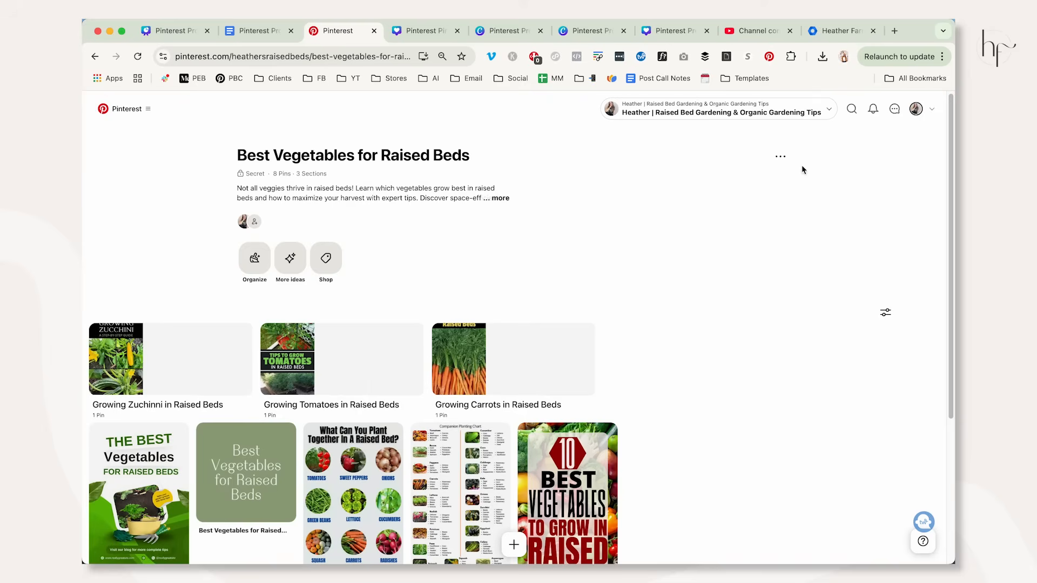
# Search all Pins for "onions in a raised bed" and undo saving a Pin to the Best Vegetables for Raised Beds board.
pyautogui.click(852, 108)
pyautogui.click(833, 109)
pyautogui.click(824, 137)
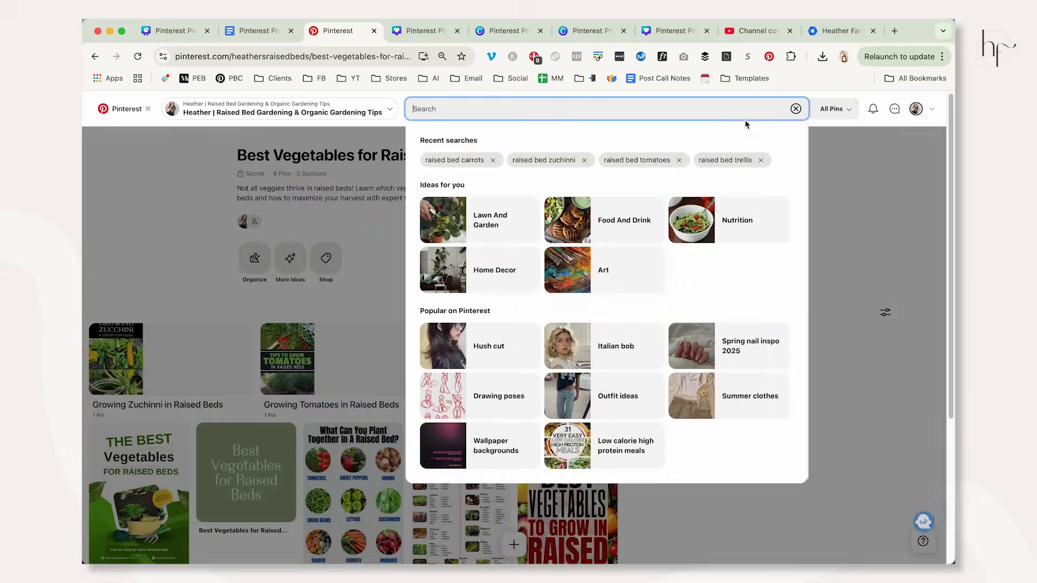
pyautogui.click(725, 113)
pyautogui.write('onions in a rasiedised bed')
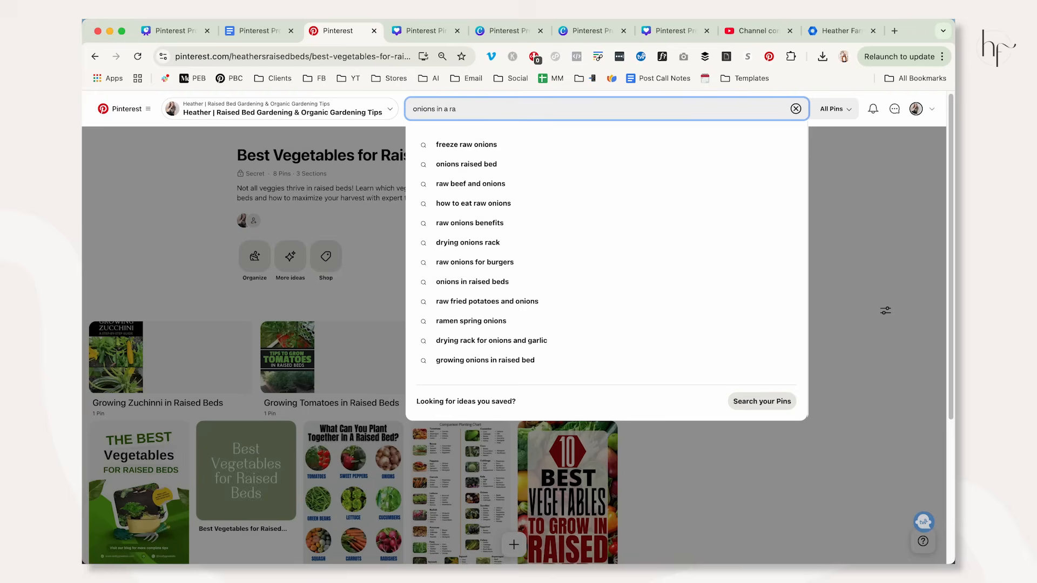
pyautogui.press('Return')
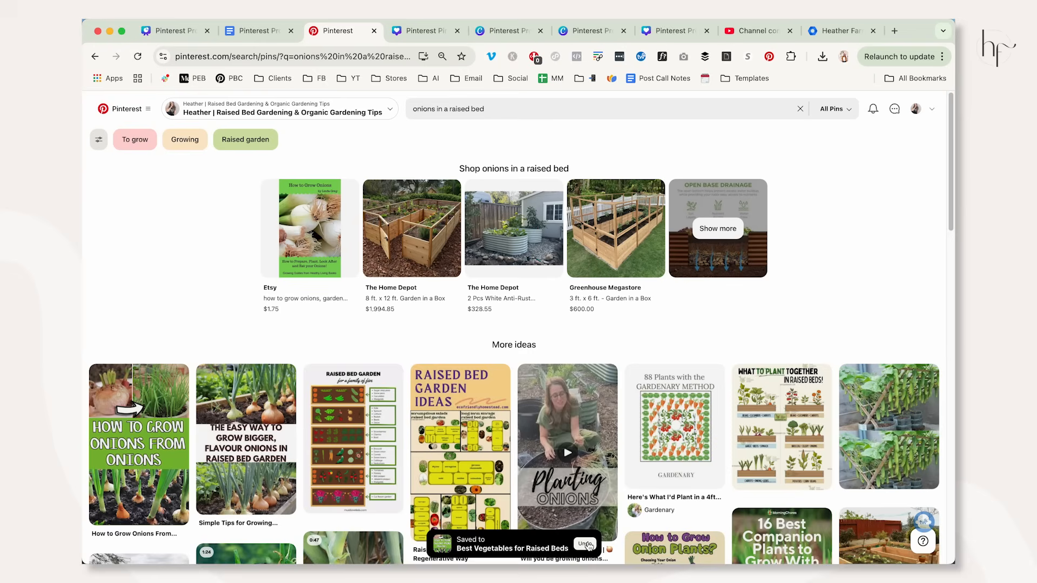
pyautogui.click(587, 545)
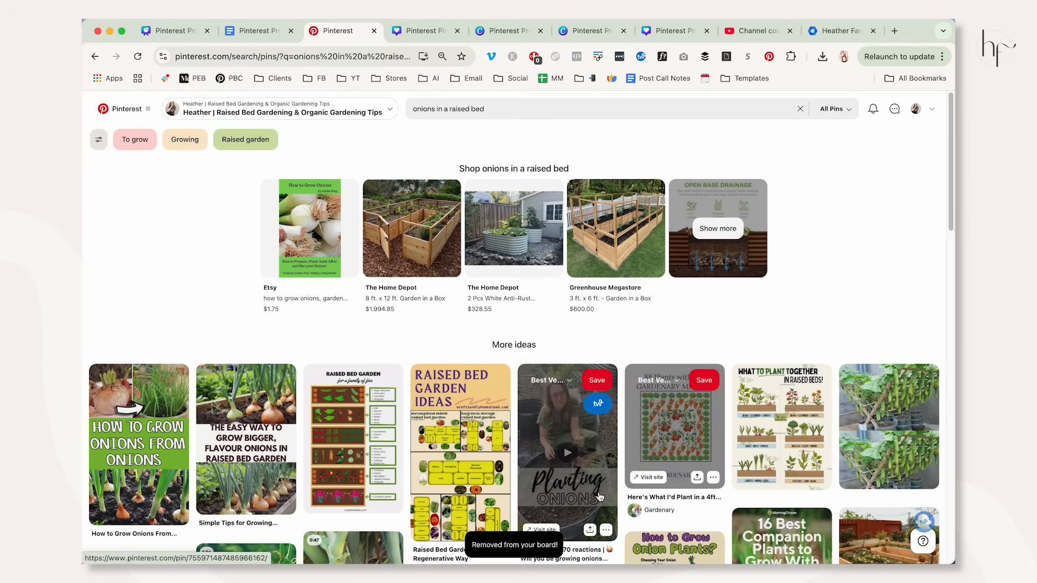
# Reopen the Best Vegetables for Raised Beds board from the profile's saved boards and look over its sections and Pins.
pyautogui.click(915, 109)
pyautogui.click(538, 331)
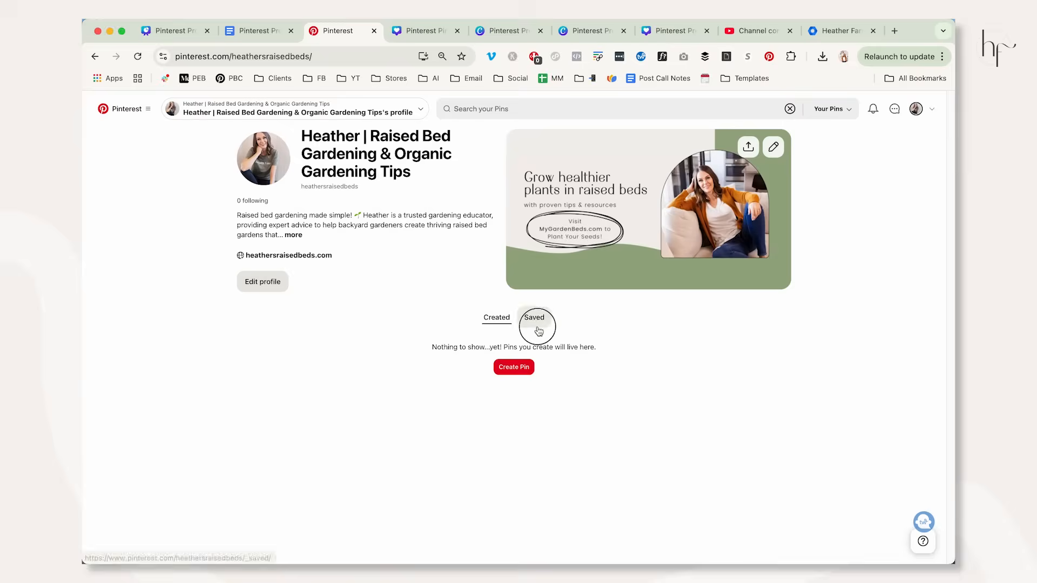
pyautogui.click(140, 407)
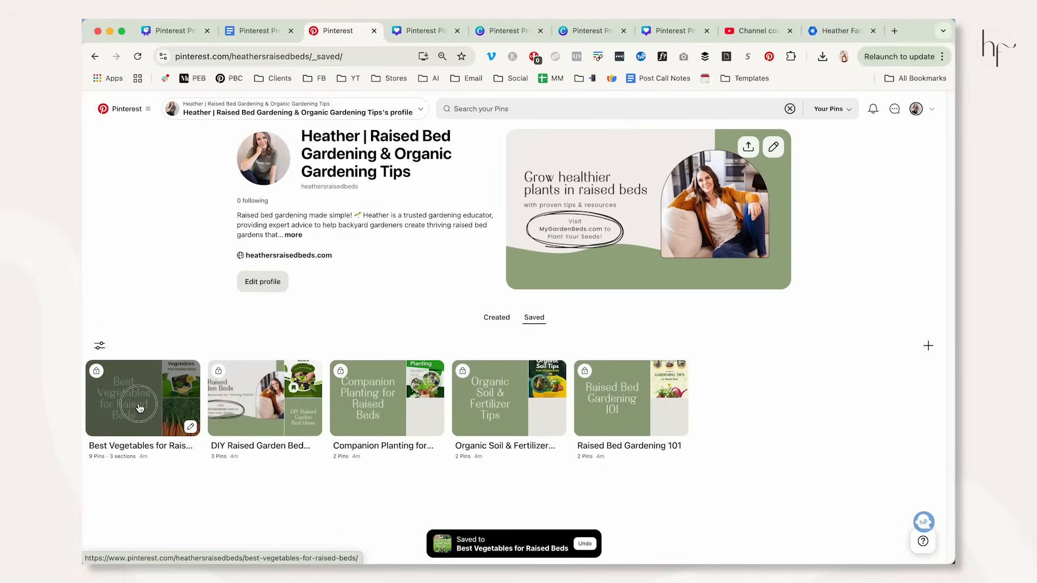
pyautogui.scroll(-3, 551, 324)
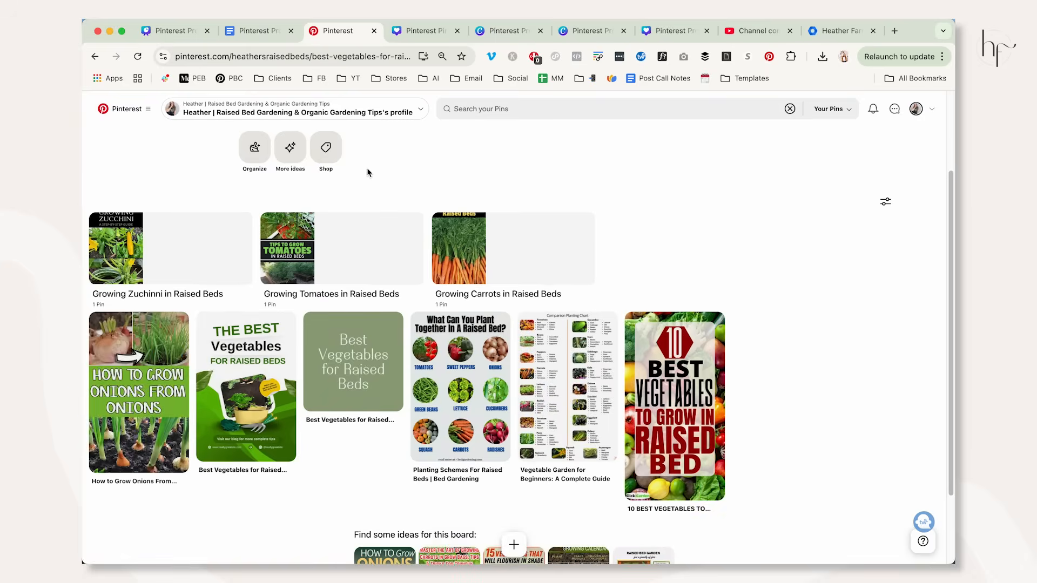
# Organize the How to Grow Onions Pin into a new section named "Growing Onions in a Raised Bed", then return to the board and reload it.
pyautogui.scroll(2, 367, 173)
pyautogui.click(254, 241)
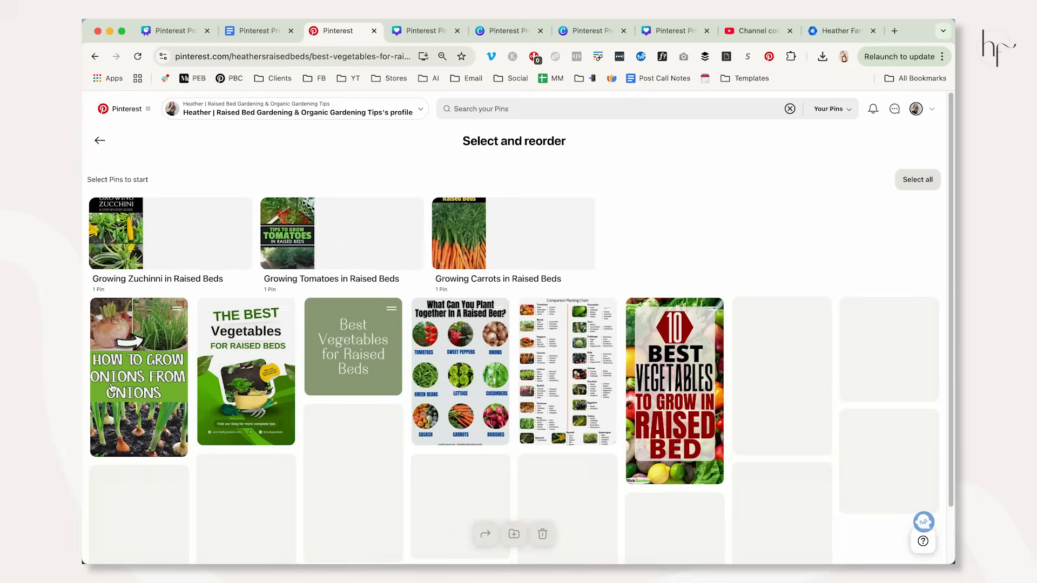
pyautogui.click(129, 374)
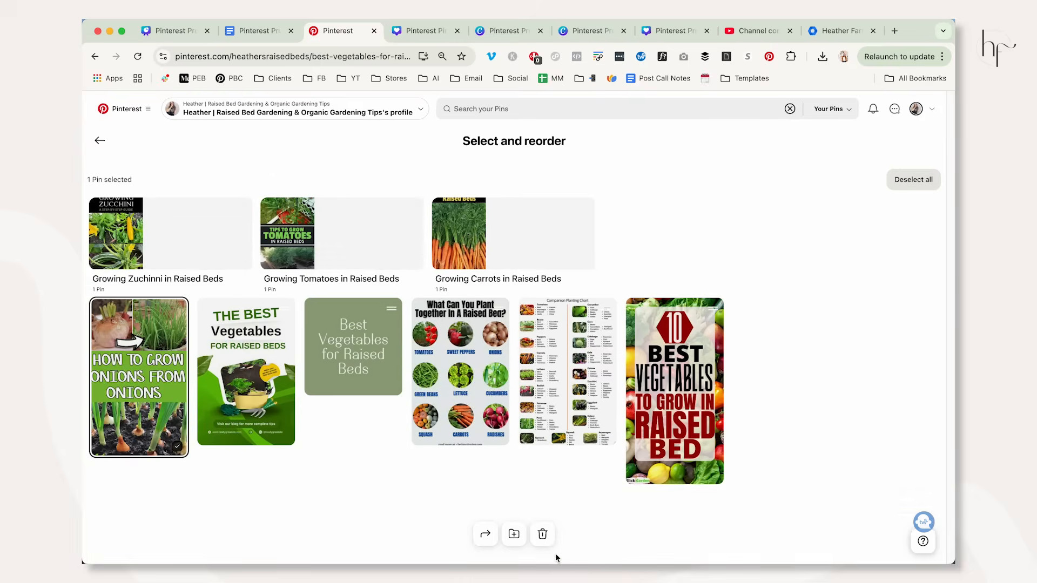
pyautogui.click(514, 535)
pyautogui.click(447, 262)
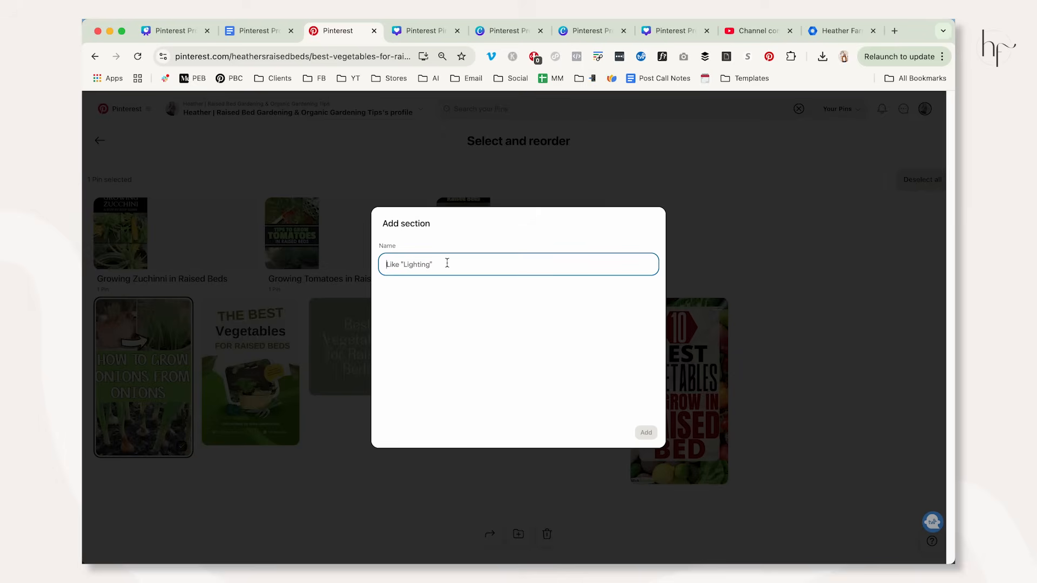
pyautogui.write('Growing Onions in a Raised Bed')
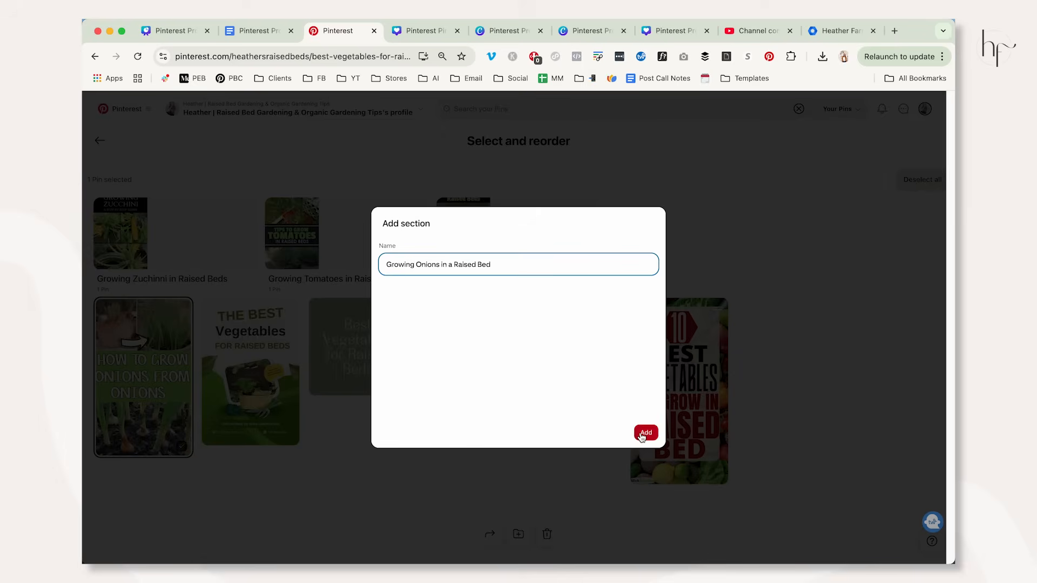
pyautogui.click(645, 433)
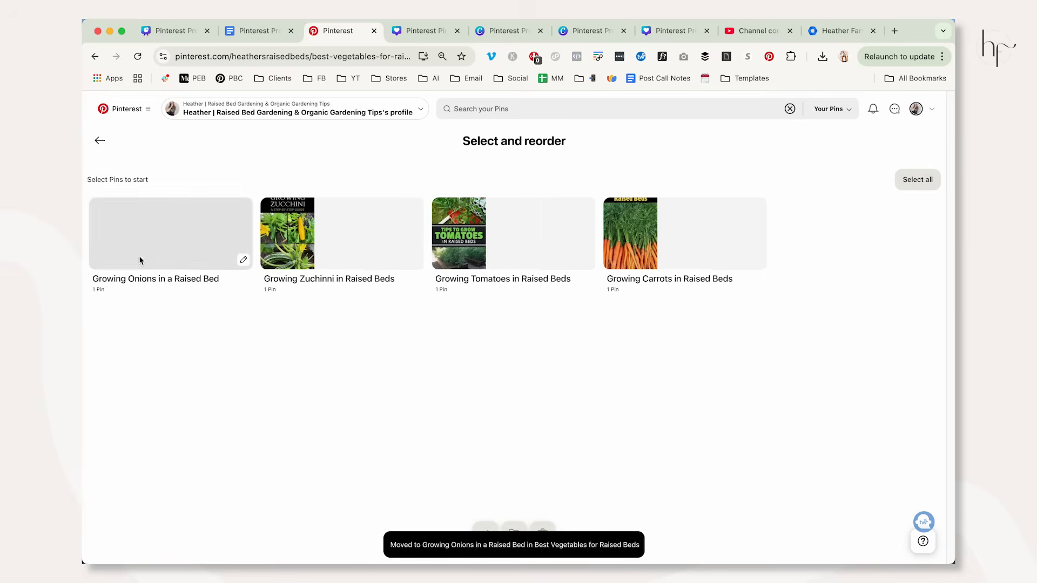
pyautogui.click(101, 142)
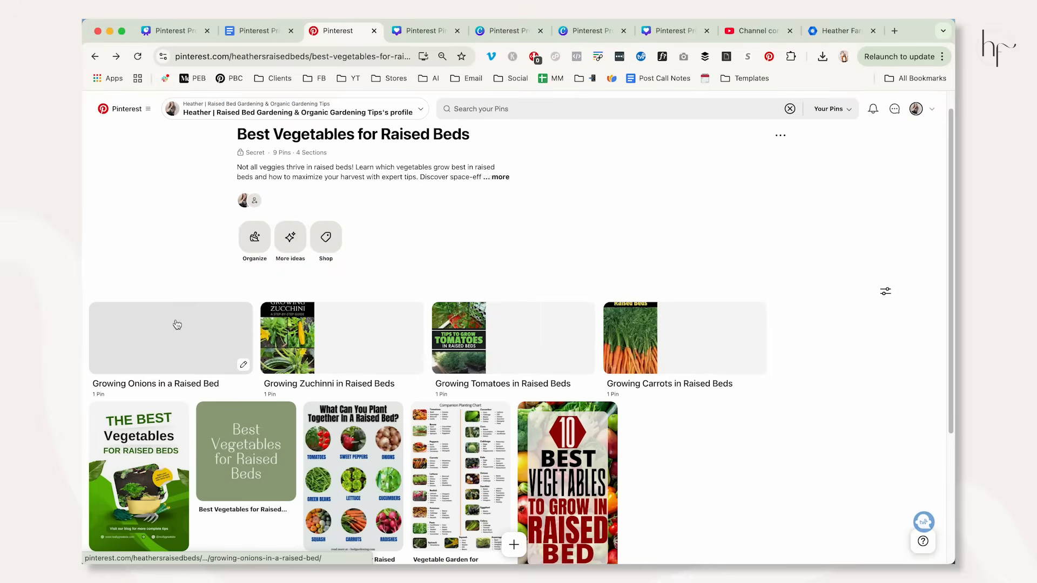
pyautogui.press('super+r')
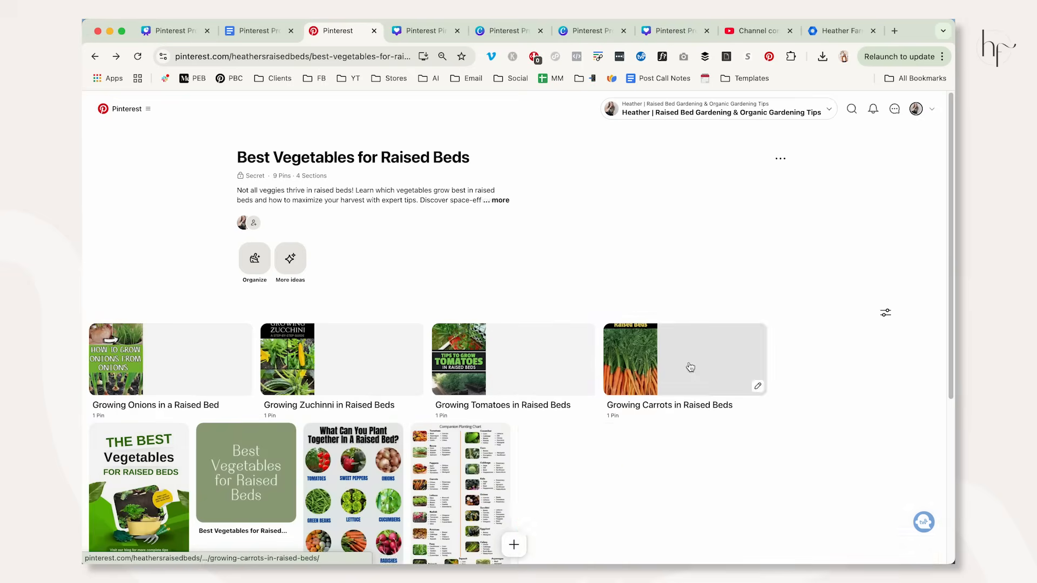
# Switch to the Pinterest Profile Setup presentation in Canva, review the image sizes and Account Setup Tasks slides, and return to slide 5.
pyautogui.click(171, 31)
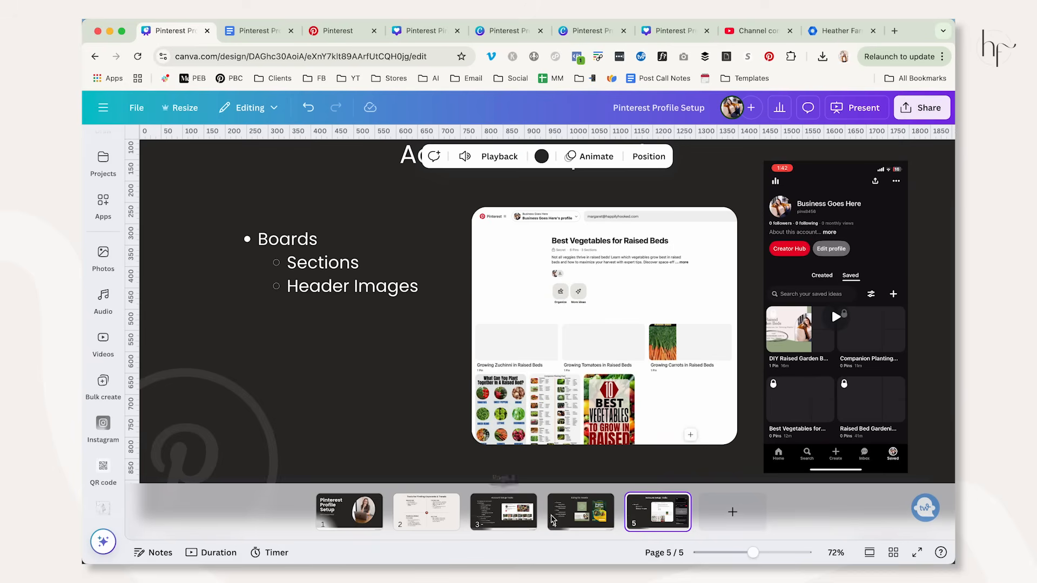
pyautogui.click(578, 517)
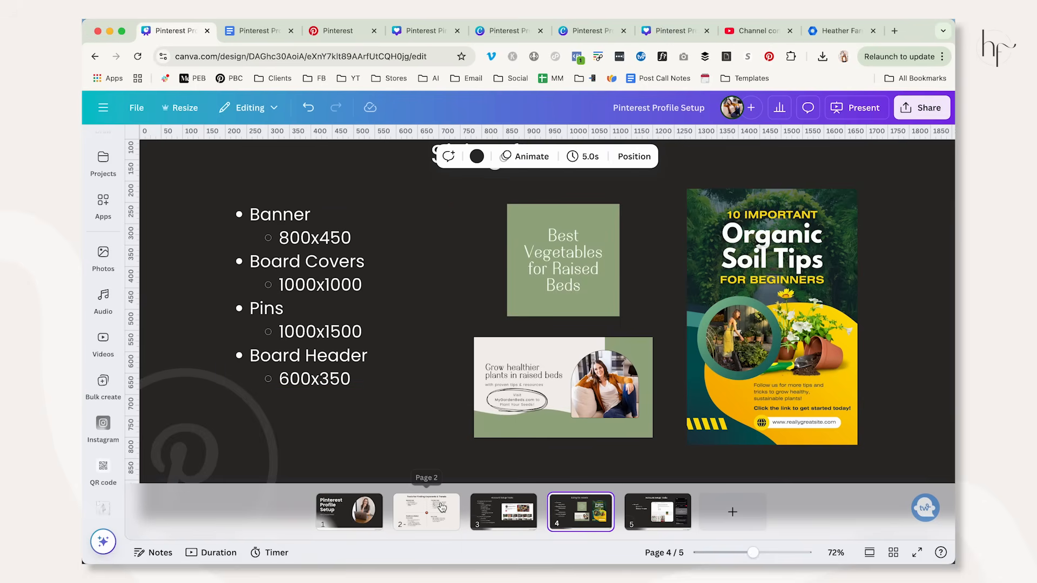
pyautogui.click(502, 512)
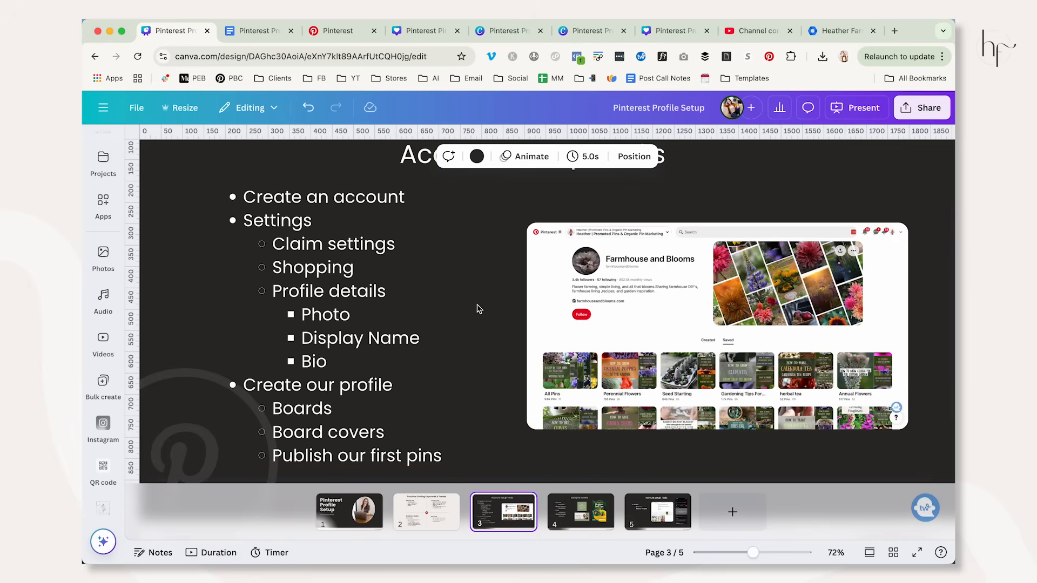
pyautogui.click(743, 554)
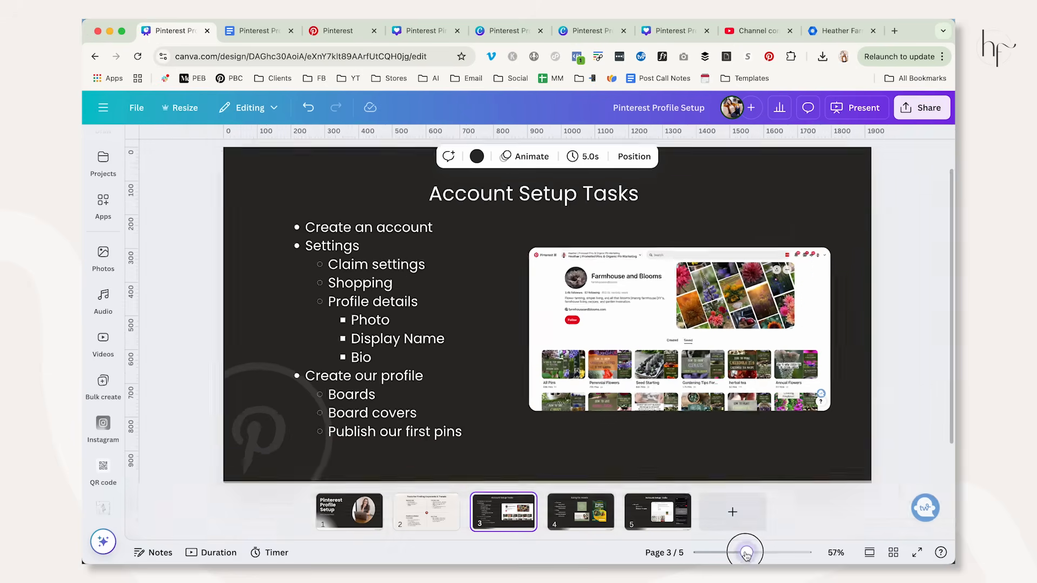
pyautogui.click(649, 522)
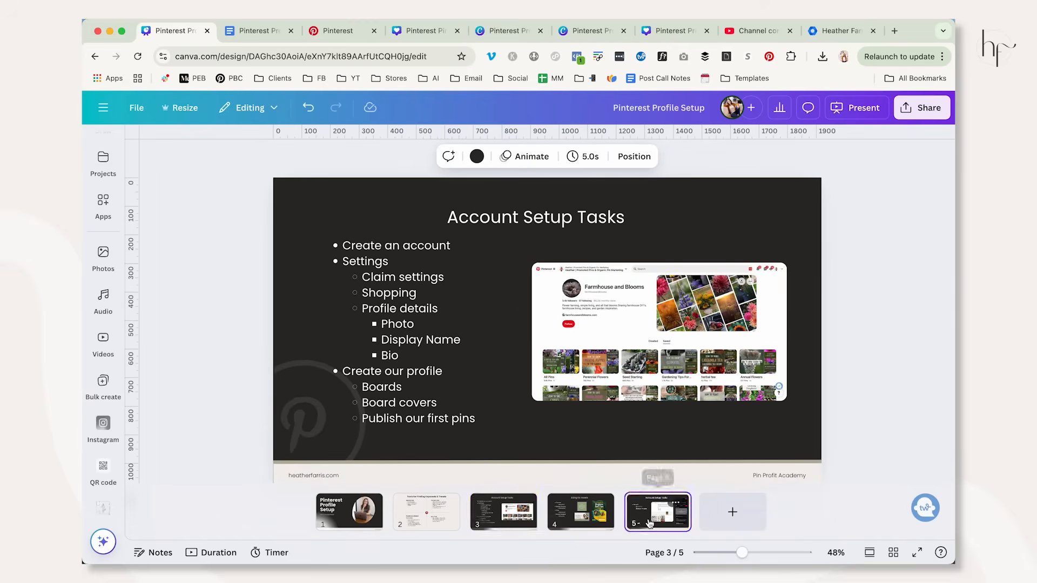